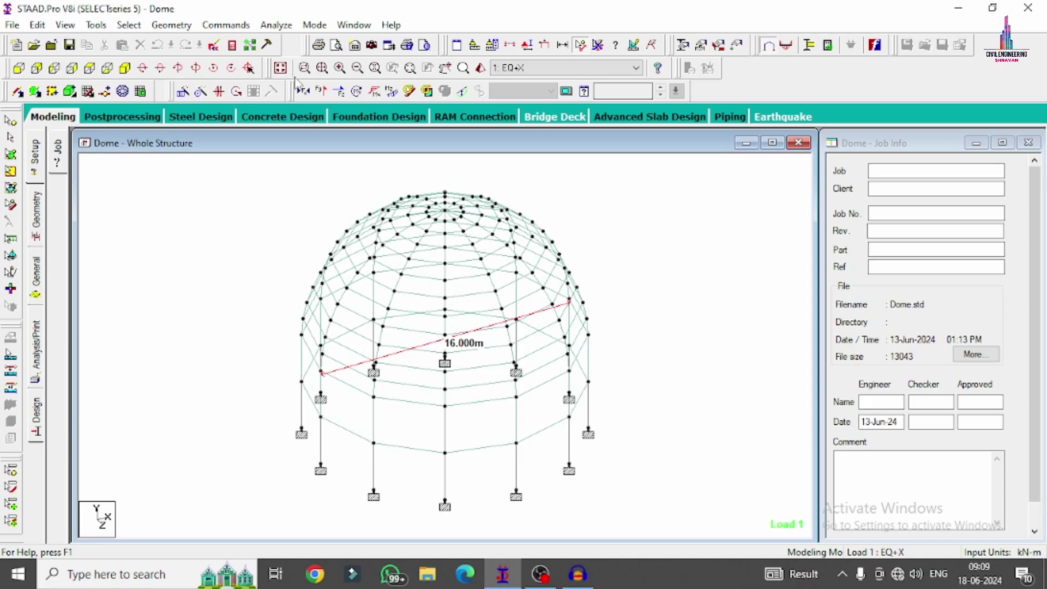
Examine the finished dome model in front, plan and isometric views, highlighting its ring beams and edge columns.
{"action": "left_click", "coordinate": [18, 68]}
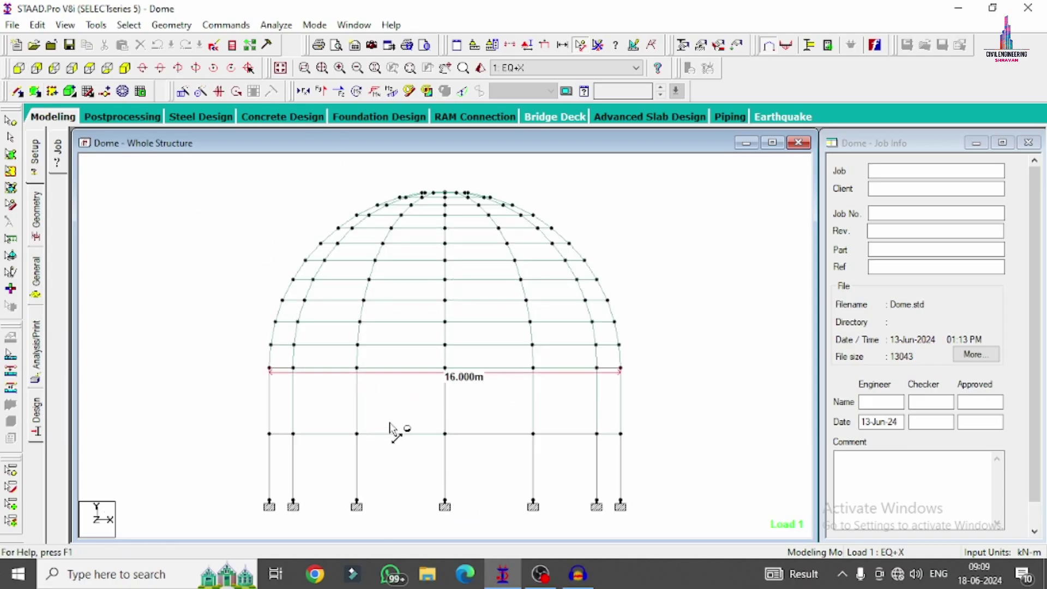
{"action": "left_click", "coordinate": [10, 137]}
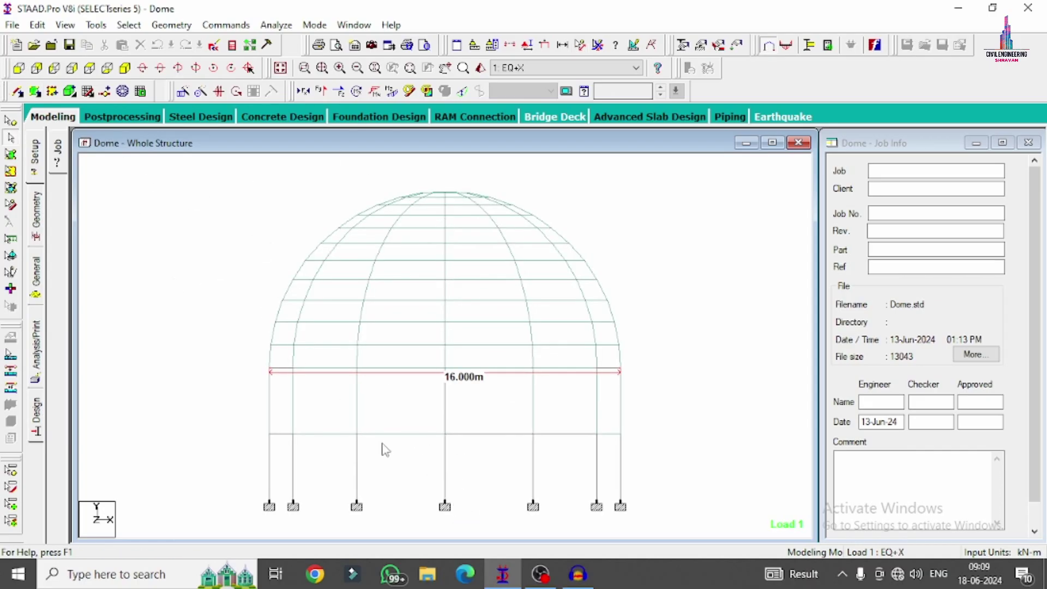
{"action": "left_click_drag", "start_coordinate": [241, 426], "coordinate": [627, 446]}
{"action": "left_click", "coordinate": [246, 349]}
{"action": "left_click_drag", "start_coordinate": [257, 351], "coordinate": [656, 383]}
{"action": "left_click_drag", "start_coordinate": [257, 358], "coordinate": [283, 521]}
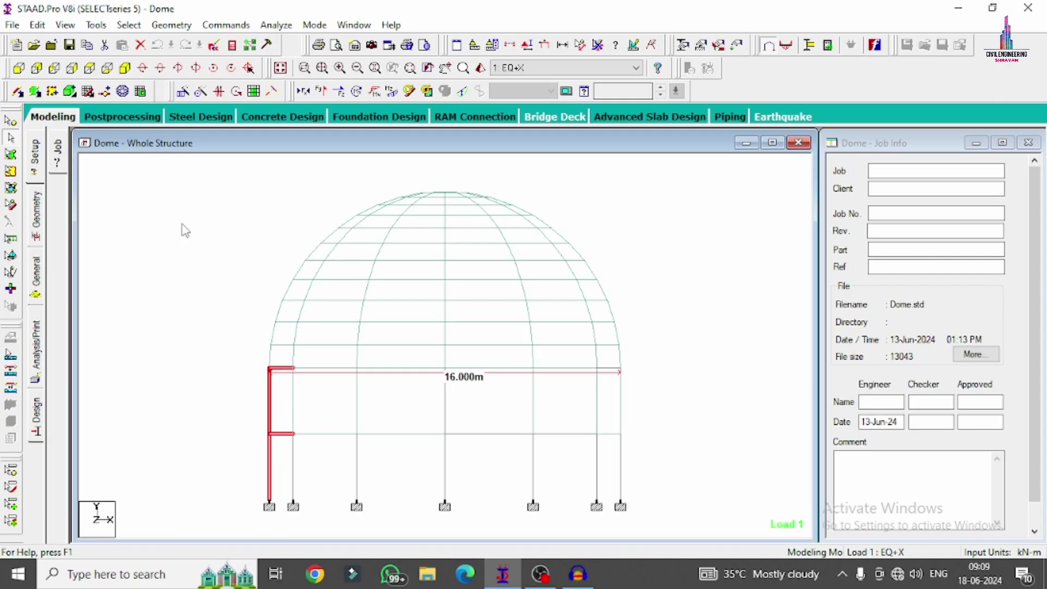
{"action": "left_click", "coordinate": [168, 210]}
{"action": "left_click", "coordinate": [89, 68]}
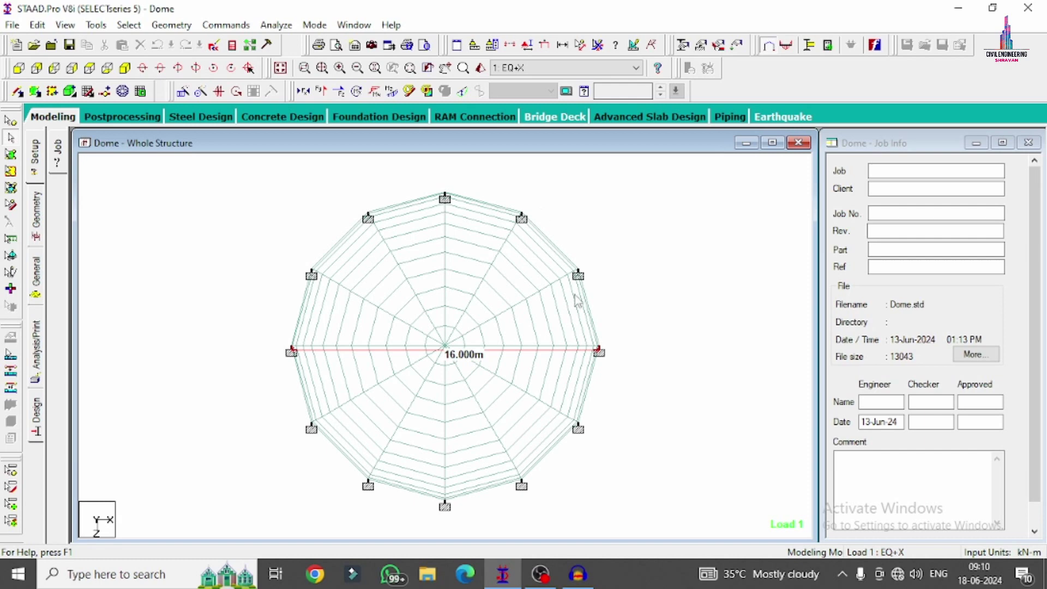
{"action": "left_click", "coordinate": [126, 66]}
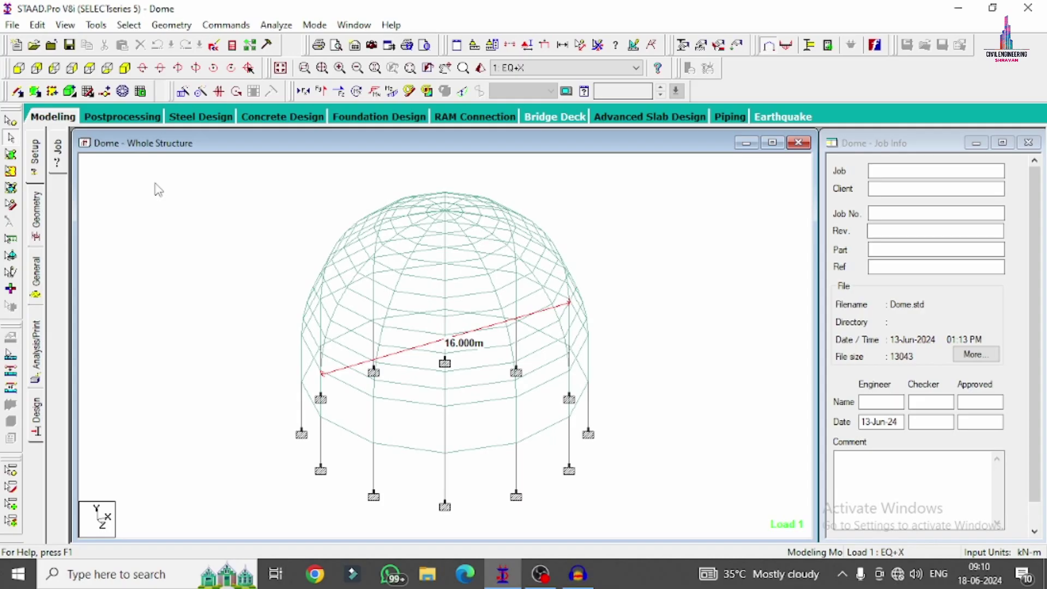
Review the section properties and the members assigned to Cir 0.60, Rect 0.60x0.22 and Plate Thickness, including the plate thickness values.
{"action": "left_click", "coordinate": [36, 273]}
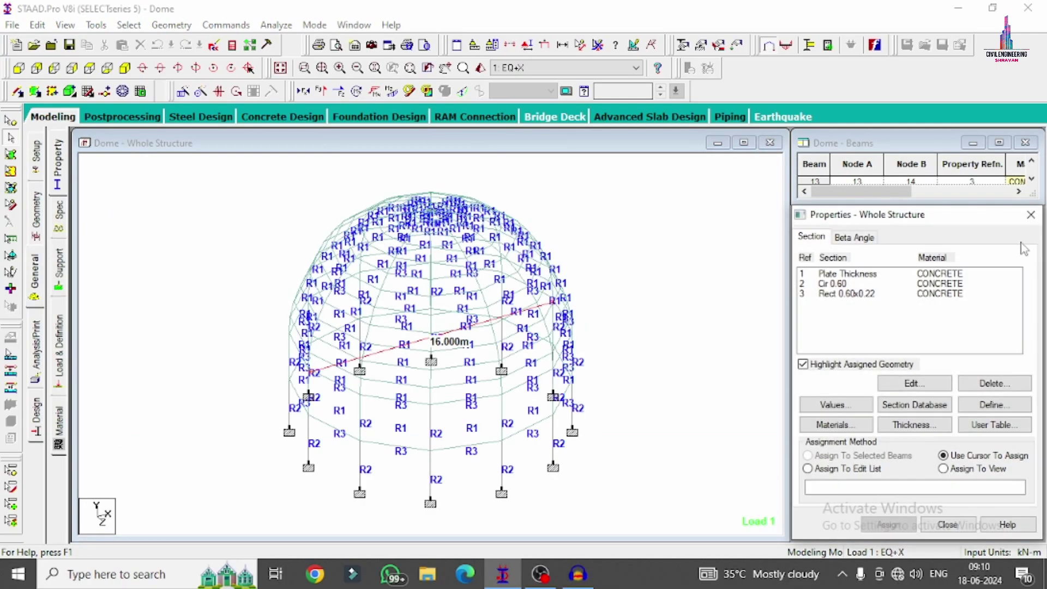
{"action": "left_click", "coordinate": [847, 284]}
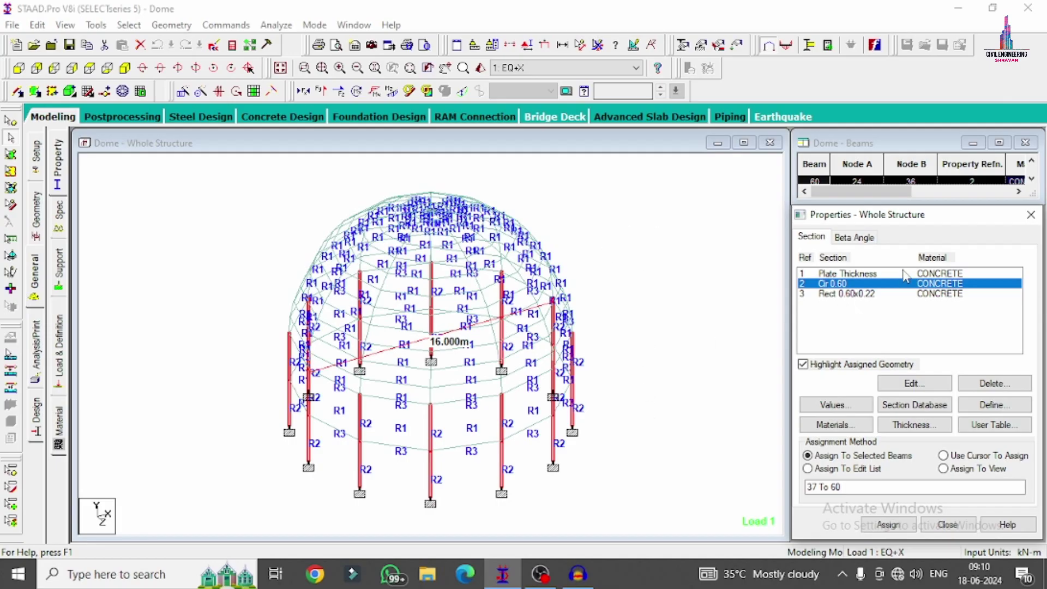
{"action": "left_click", "coordinate": [860, 294]}
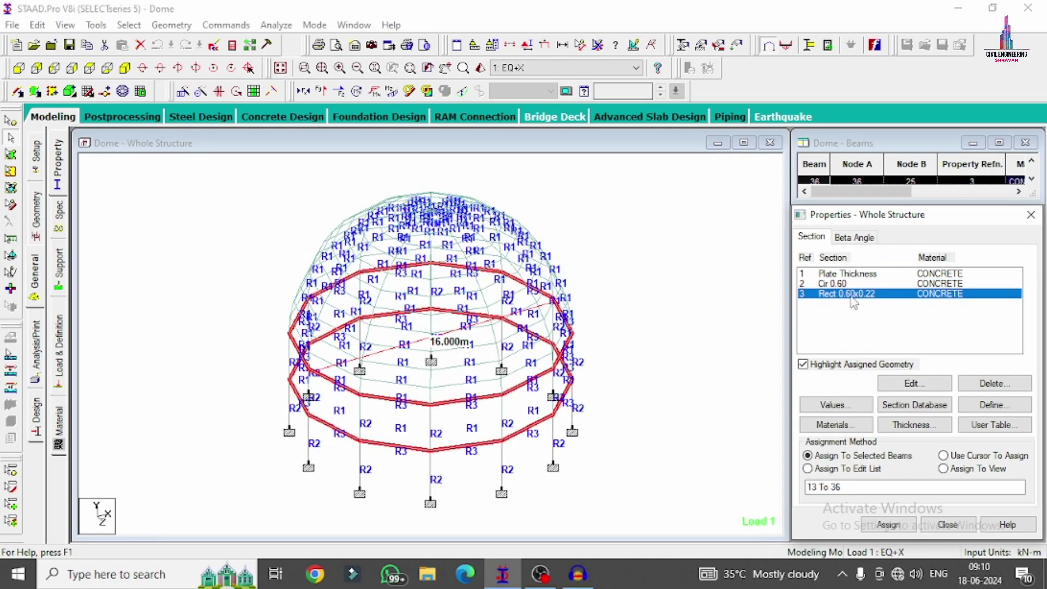
{"action": "left_click", "coordinate": [848, 275]}
{"action": "left_click", "coordinate": [911, 382]}
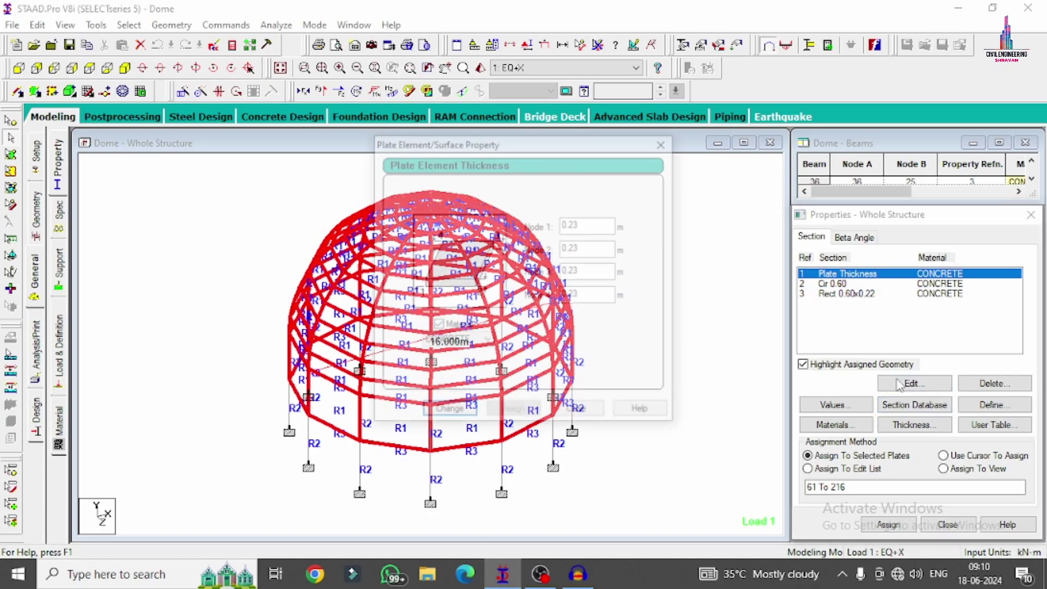
{"action": "left_click", "coordinate": [661, 145]}
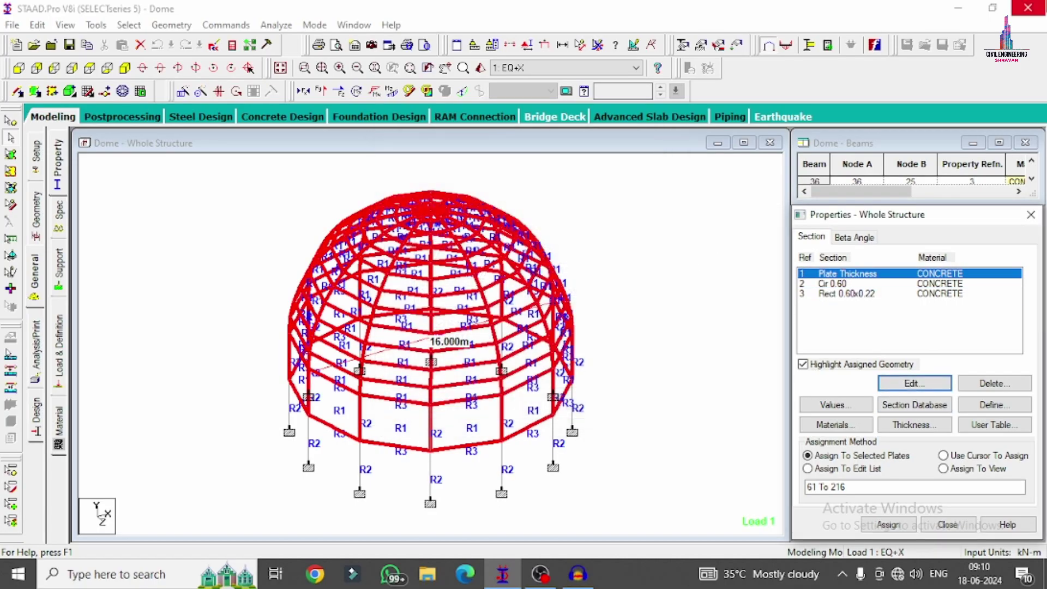
Close the Dome model and start a fresh session of STAAD.Pro V8i.
{"action": "left_click", "coordinate": [1027, 7]}
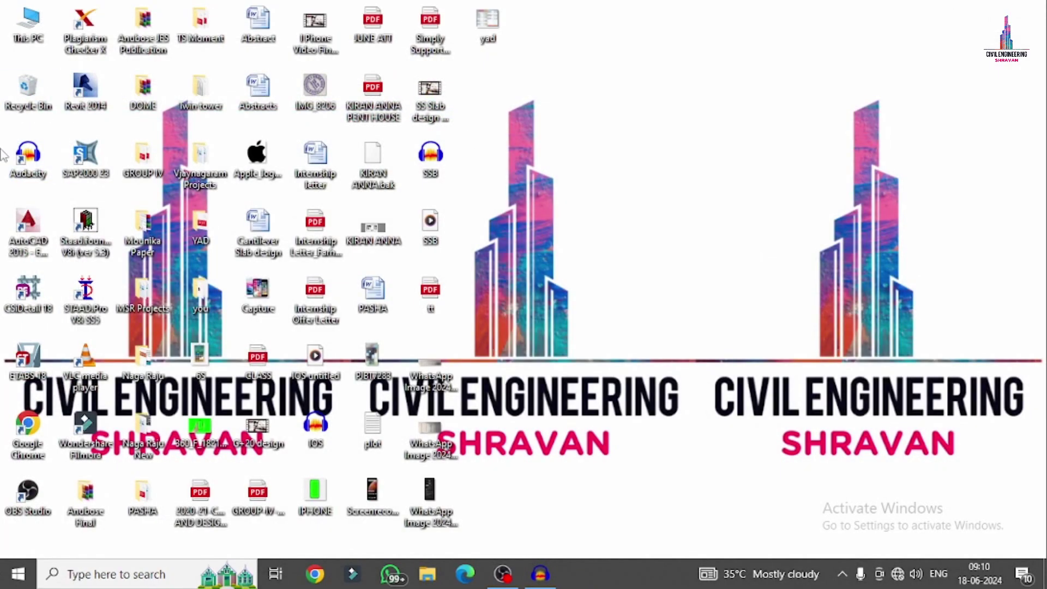
{"action": "double_click", "coordinate": [86, 297]}
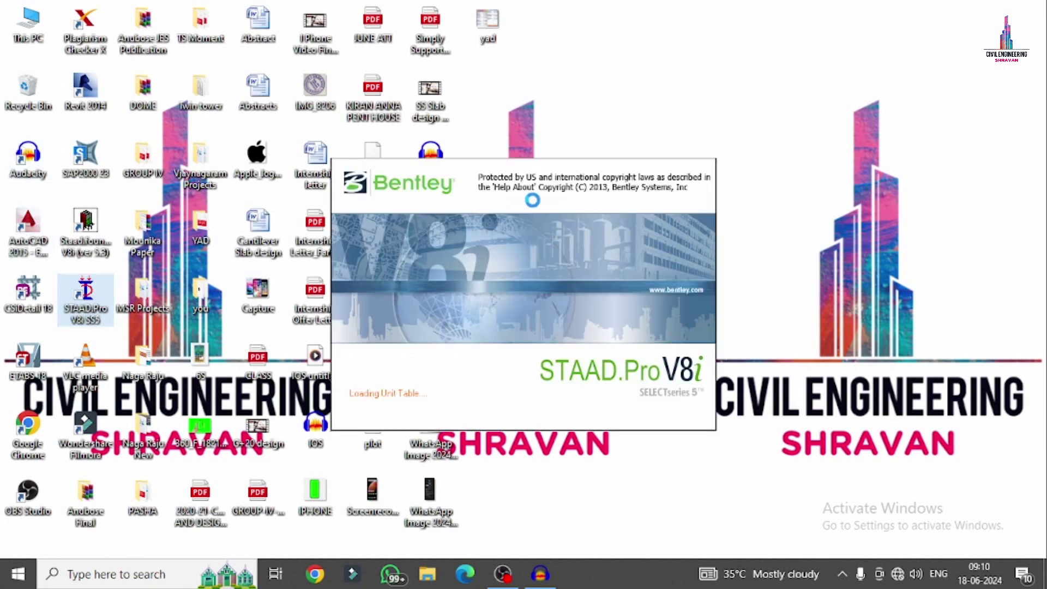
Create a new folder on the desktop.
{"action": "right_click", "coordinate": [870, 125]}
{"action": "mouse_move", "coordinate": [912, 234]}
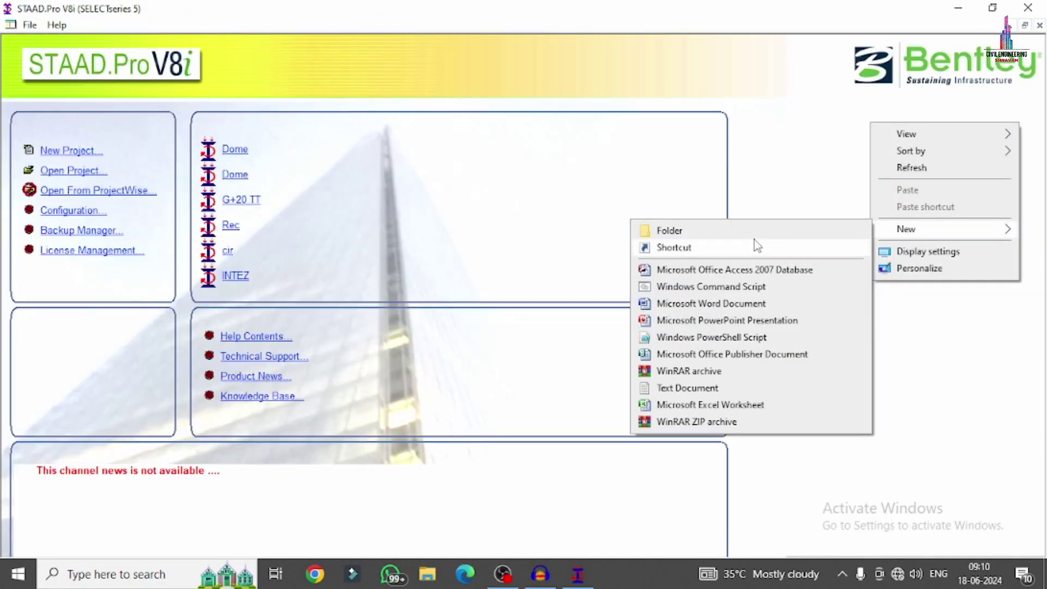
{"action": "left_click", "coordinate": [724, 232]}
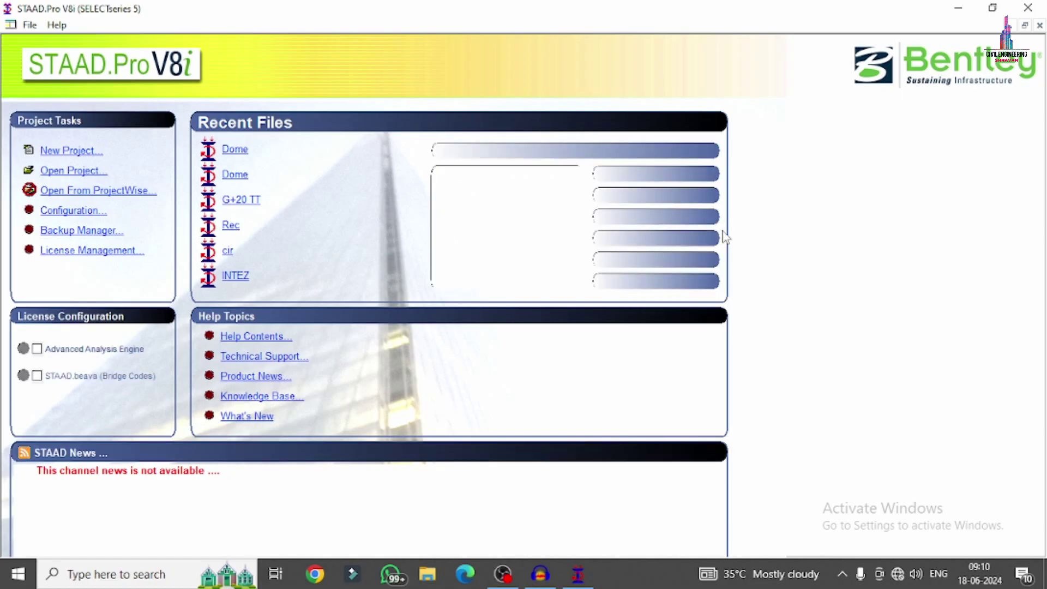
Start a new Space project and name the file dome g.
{"action": "left_click", "coordinate": [56, 154]}
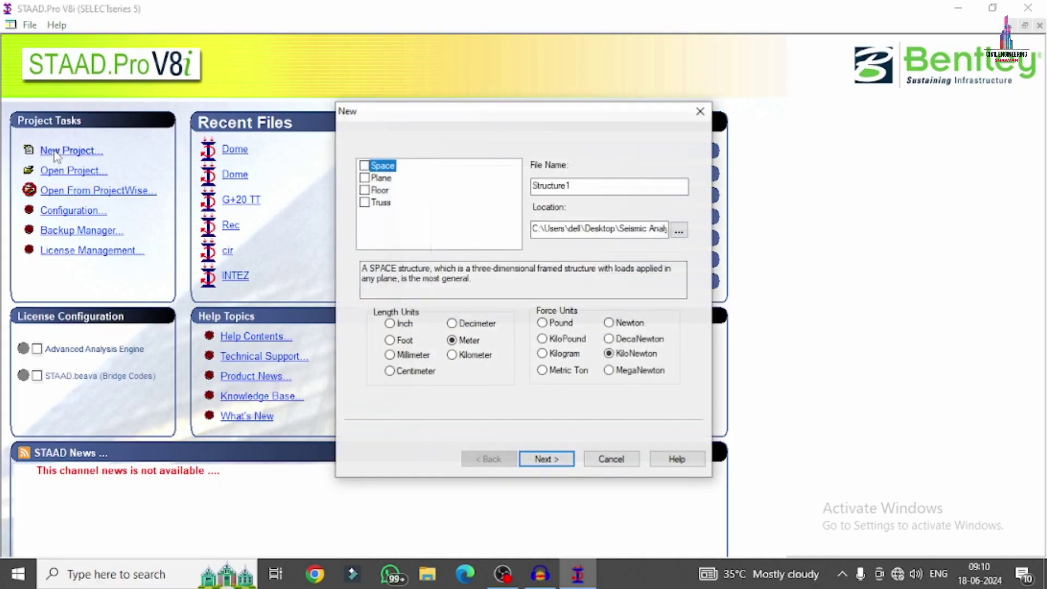
{"action": "left_click", "coordinate": [364, 165]}
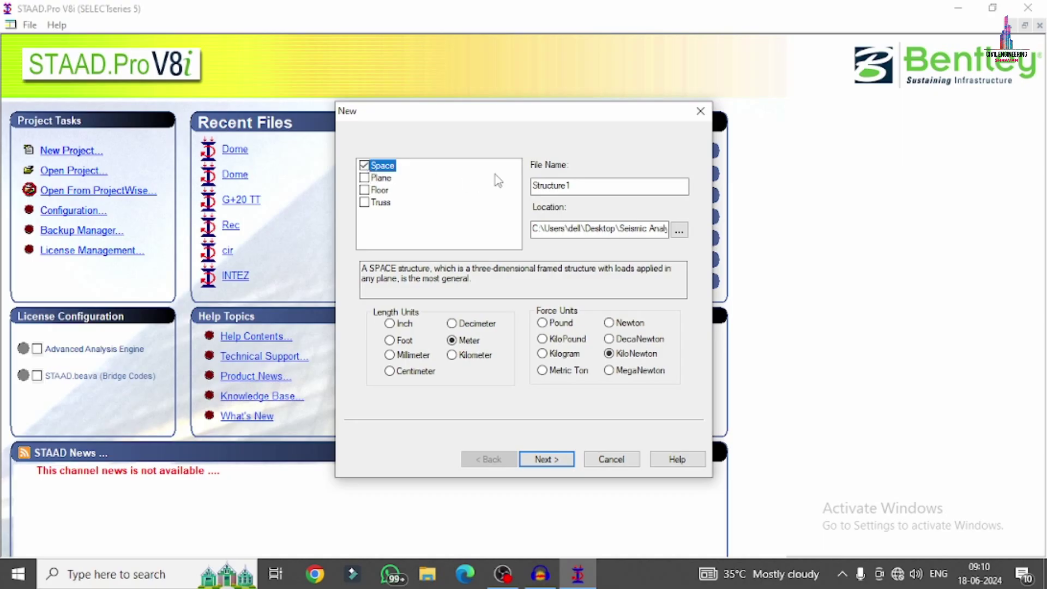
{"action": "double_click", "coordinate": [624, 188]}
{"action": "type", "text": "dome g"}
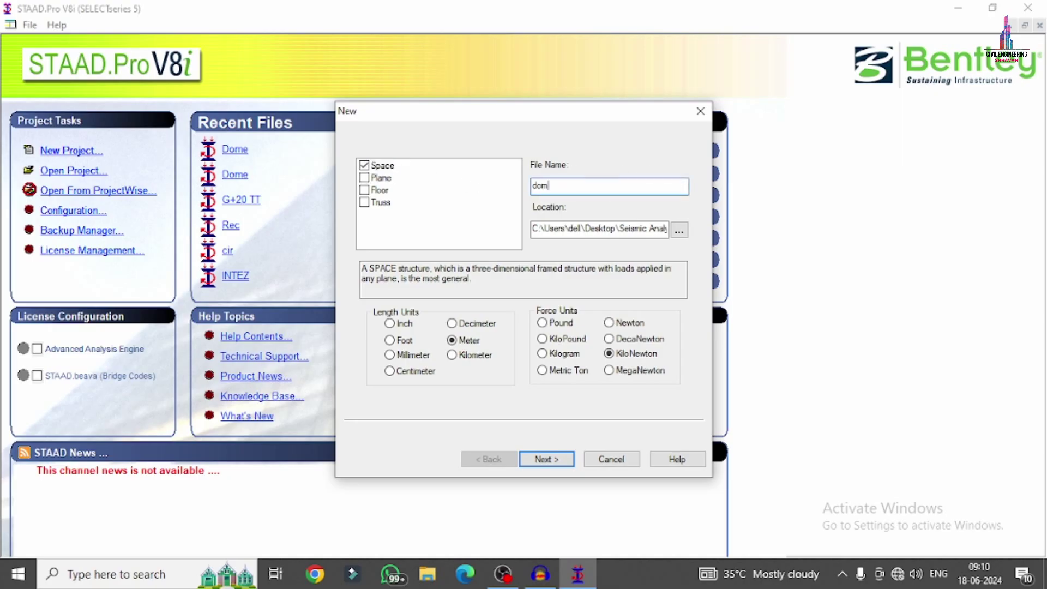
Set the project location to the ggg folder on the desktop and finish creating the project with Add Beam as the starting option.
{"action": "left_click", "coordinate": [678, 230]}
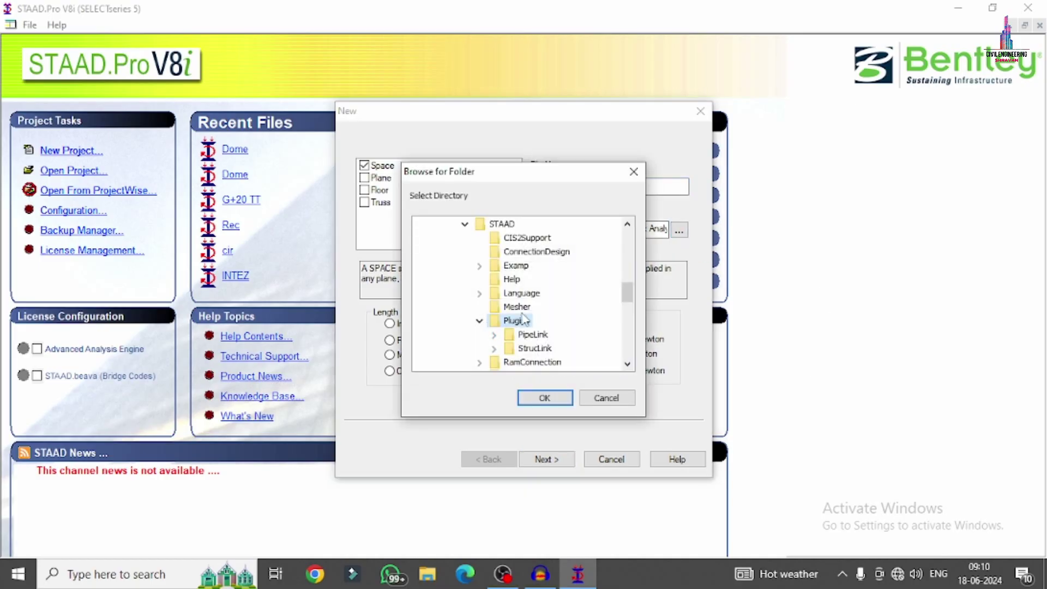
{"action": "scroll", "coordinate": [518, 322], "scroll_direction": "down", "scroll_amount": 10}
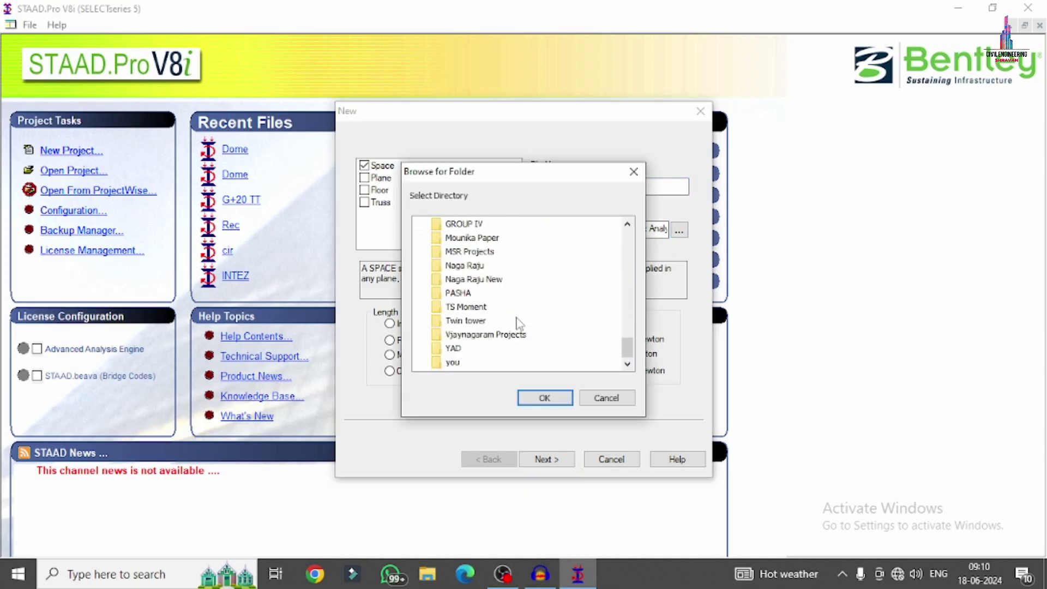
{"action": "scroll", "coordinate": [455, 262], "scroll_direction": "up", "scroll_amount": 1}
{"action": "left_click", "coordinate": [452, 252]}
{"action": "left_click", "coordinate": [545, 398]}
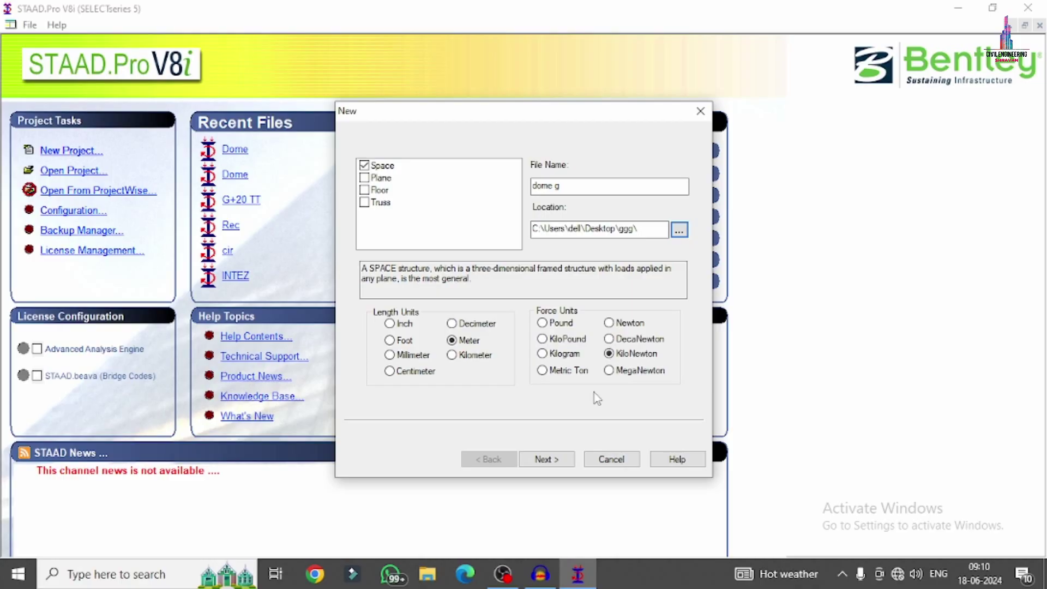
{"action": "left_click", "coordinate": [546, 459]}
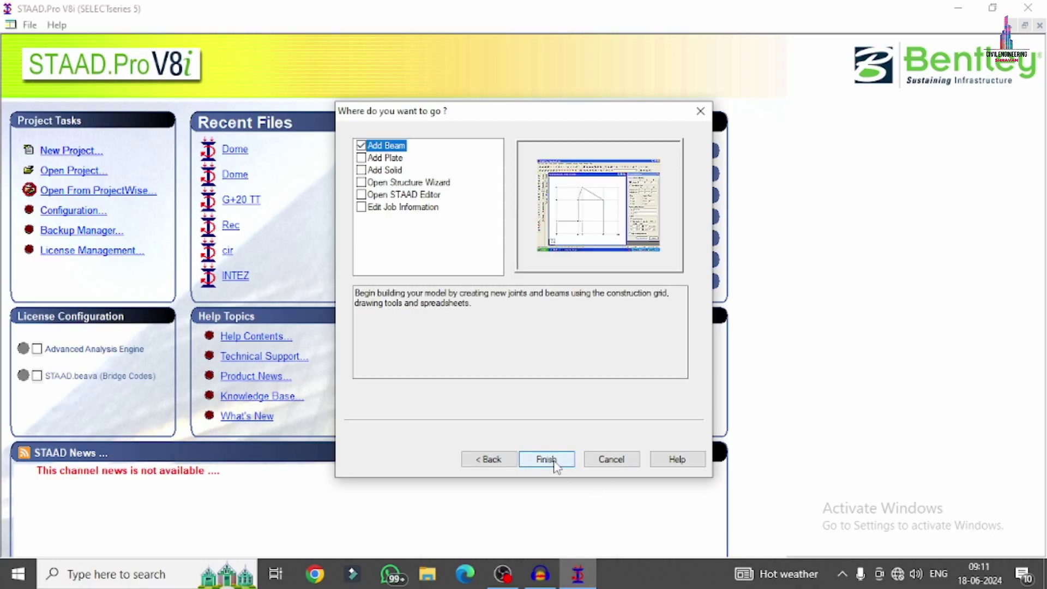
{"action": "left_click", "coordinate": [554, 461]}
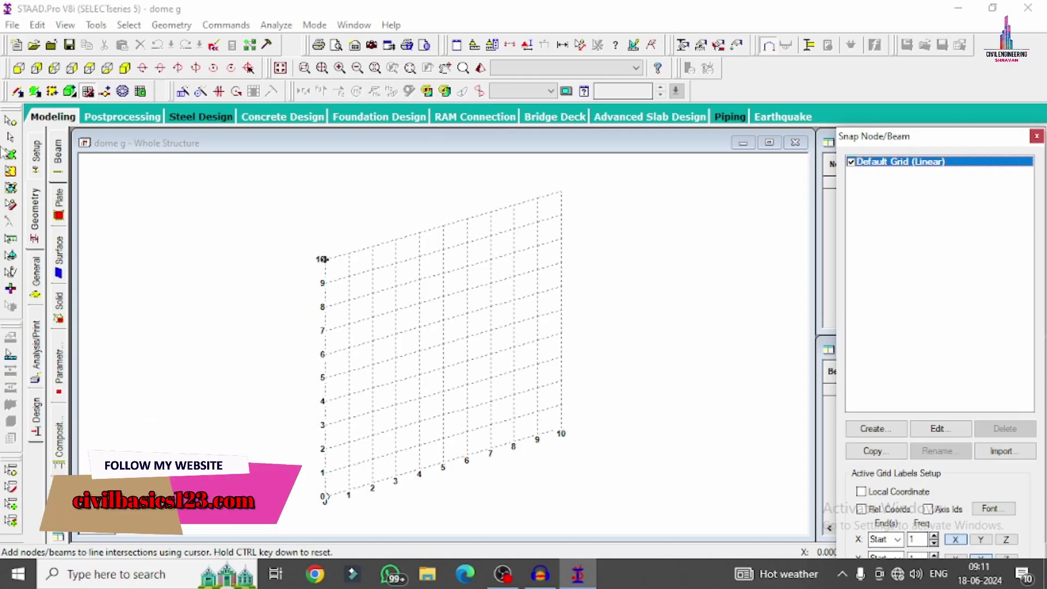
Open the Reverse Cylindrical Frame prototype from the Frame Models in the structure wizard.
{"action": "left_click", "coordinate": [18, 68]}
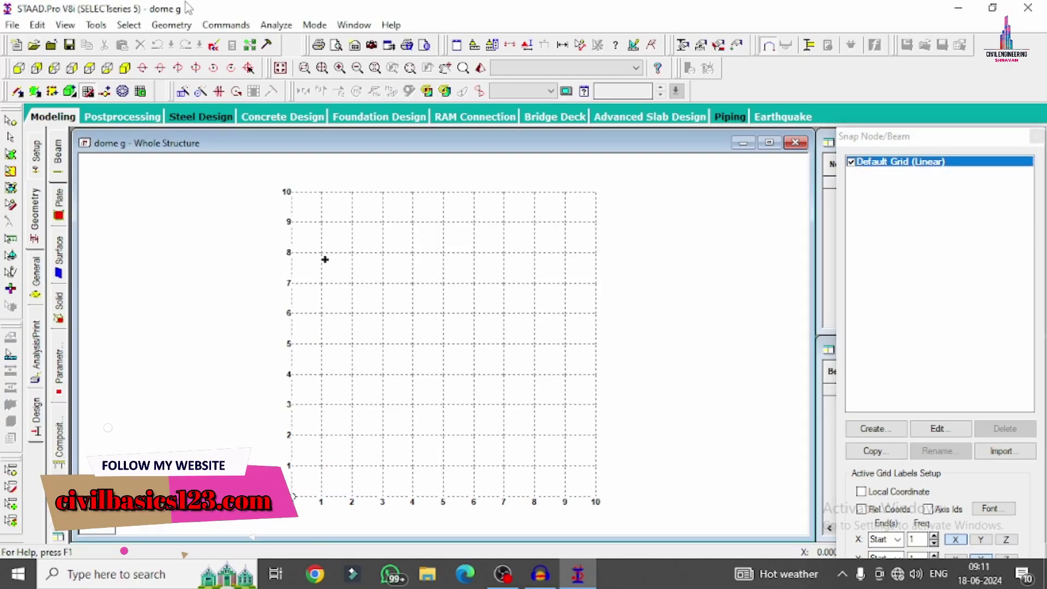
{"action": "left_click", "coordinate": [171, 25]}
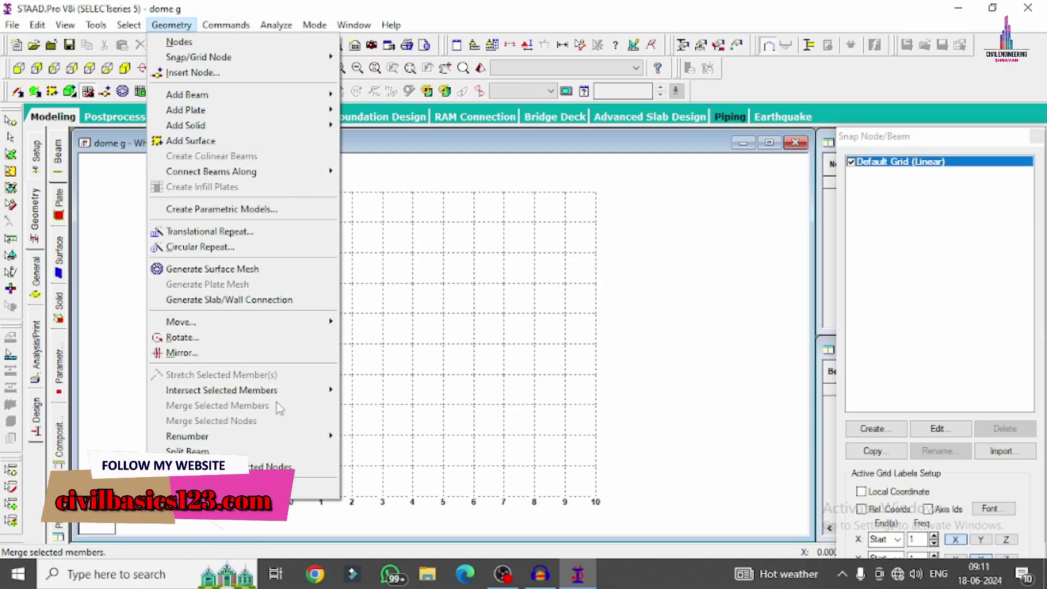
{"action": "left_click", "coordinate": [264, 488]}
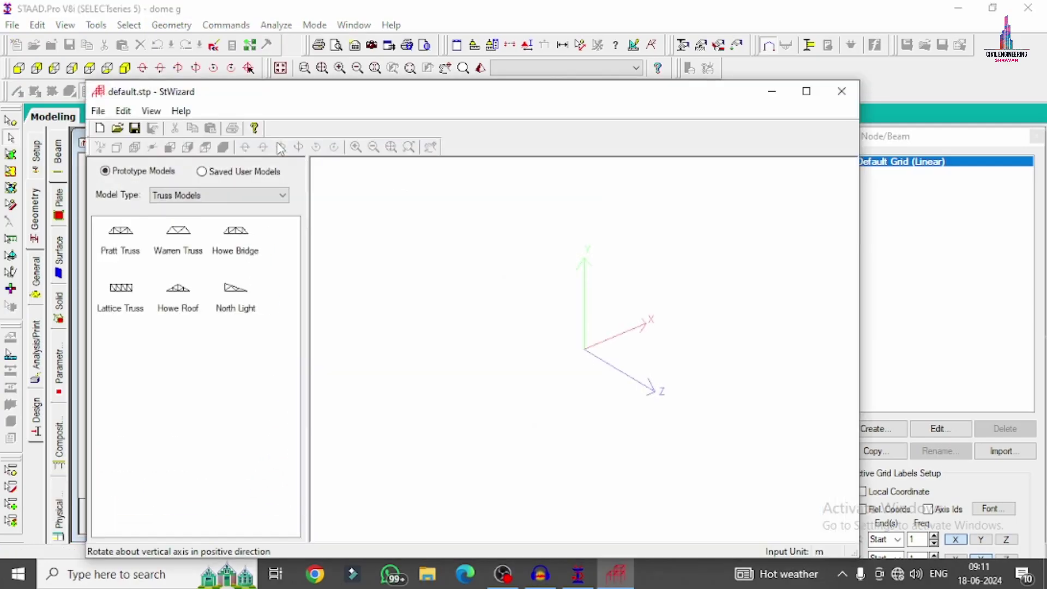
{"action": "left_click", "coordinate": [197, 195]}
{"action": "left_click", "coordinate": [191, 220]}
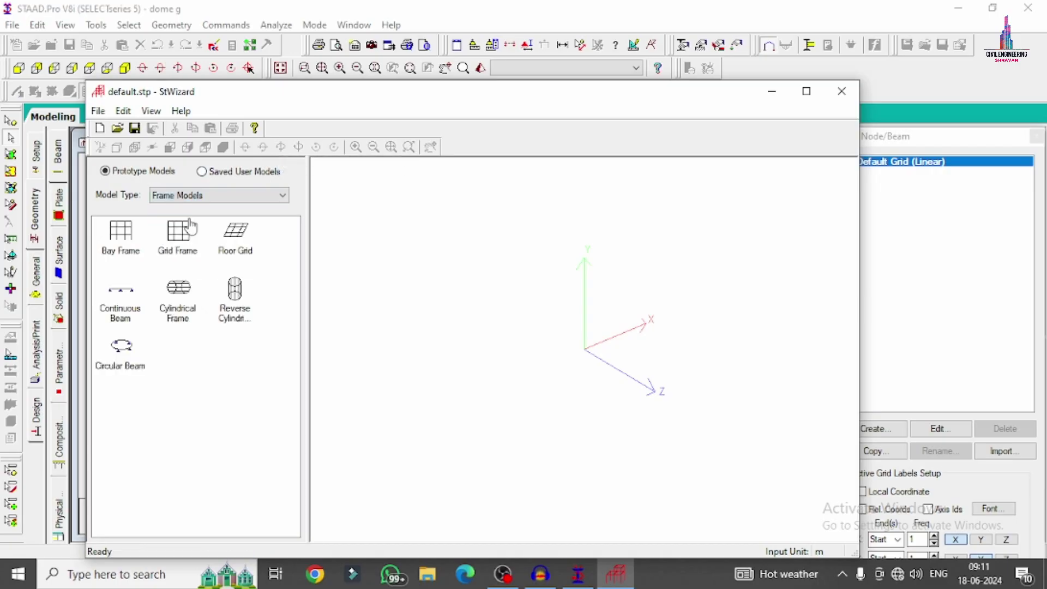
{"action": "left_click", "coordinate": [231, 309]}
{"action": "double_click", "coordinate": [231, 310]}
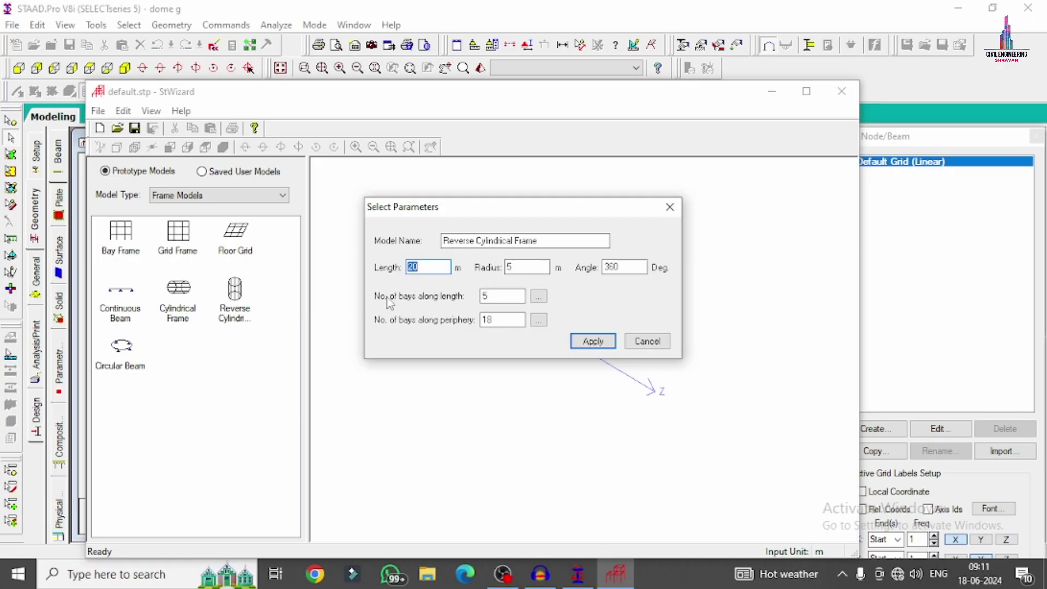
Generate the reverse cylindrical frame with length 6 m, radius 8 m, 2 bays along the length and 12 along the periphery.
{"action": "type", "text": "6"}
{"action": "key", "text": "Tab"}
{"action": "key", "text": "Tab"}
{"action": "left_click", "coordinate": [596, 341]}
{"action": "left_click_drag", "start_coordinate": [659, 281], "coordinate": [432, 311]}
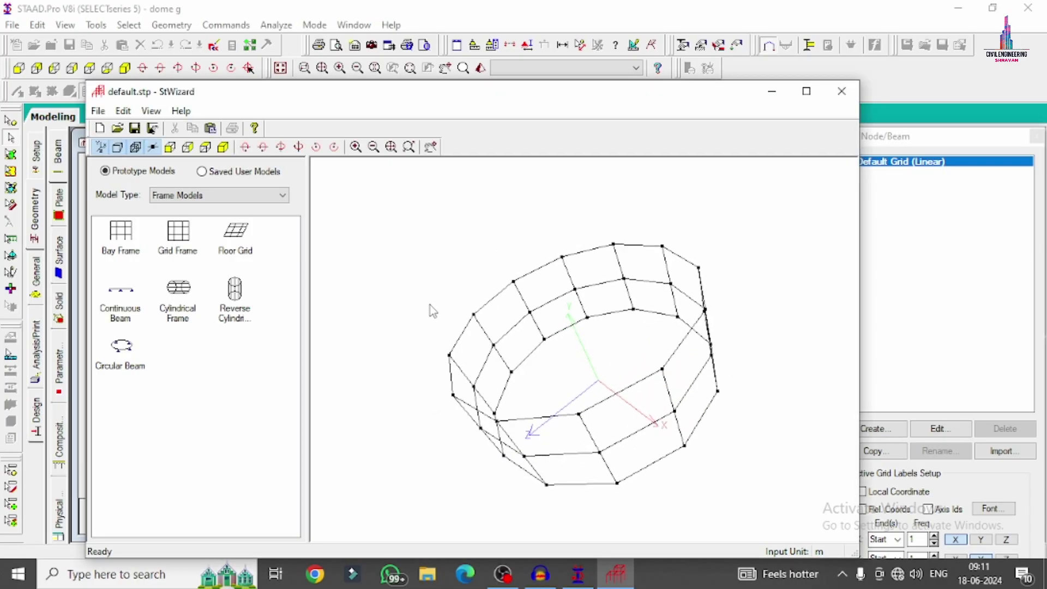
Transfer the cylindrical frame prototype into the STAAD.Pro model and show it in isometric view.
{"action": "left_click", "coordinate": [842, 91]}
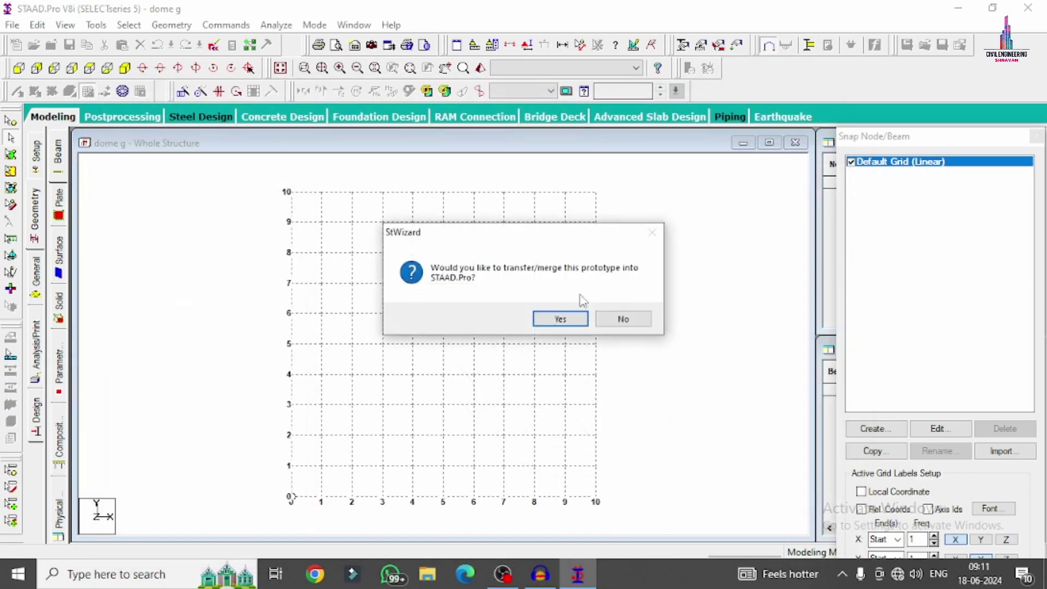
{"action": "left_click", "coordinate": [561, 320]}
{"action": "left_click", "coordinate": [603, 217]}
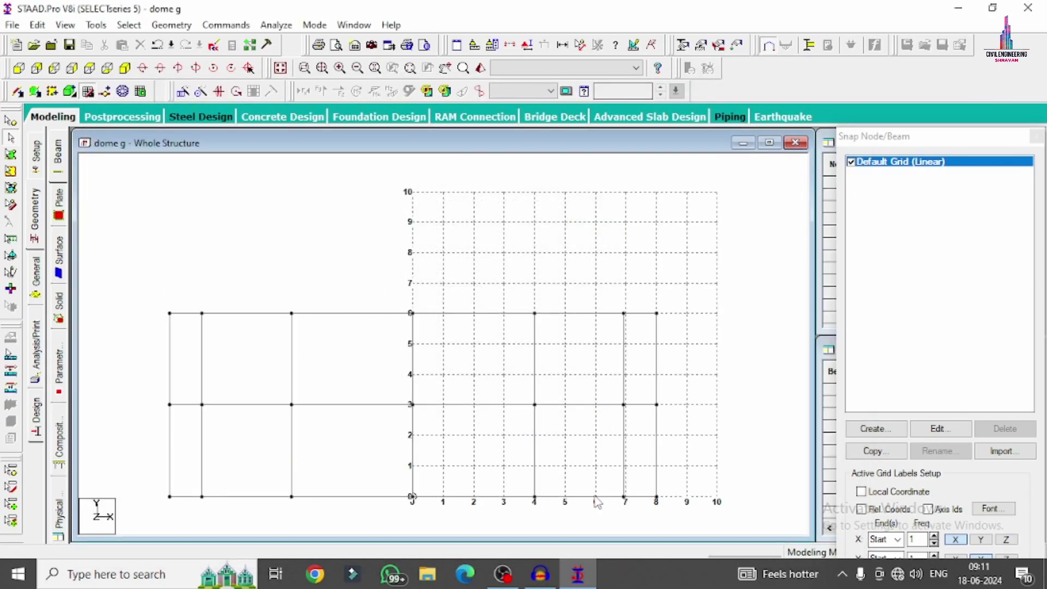
{"action": "left_click", "coordinate": [125, 68]}
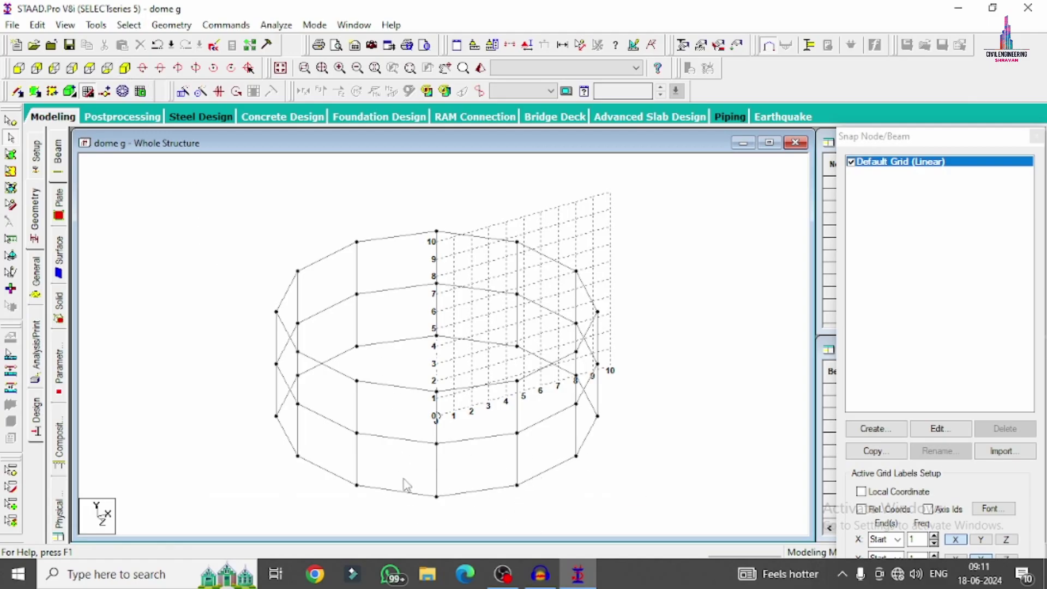
Delete the ring of beams at the base of the cylindrical frame.
{"action": "left_click", "coordinate": [19, 68]}
{"action": "left_click_drag", "start_coordinate": [156, 486], "coordinate": [779, 557]}
{"action": "key", "text": "Delete"}
{"action": "key", "text": "Return"}
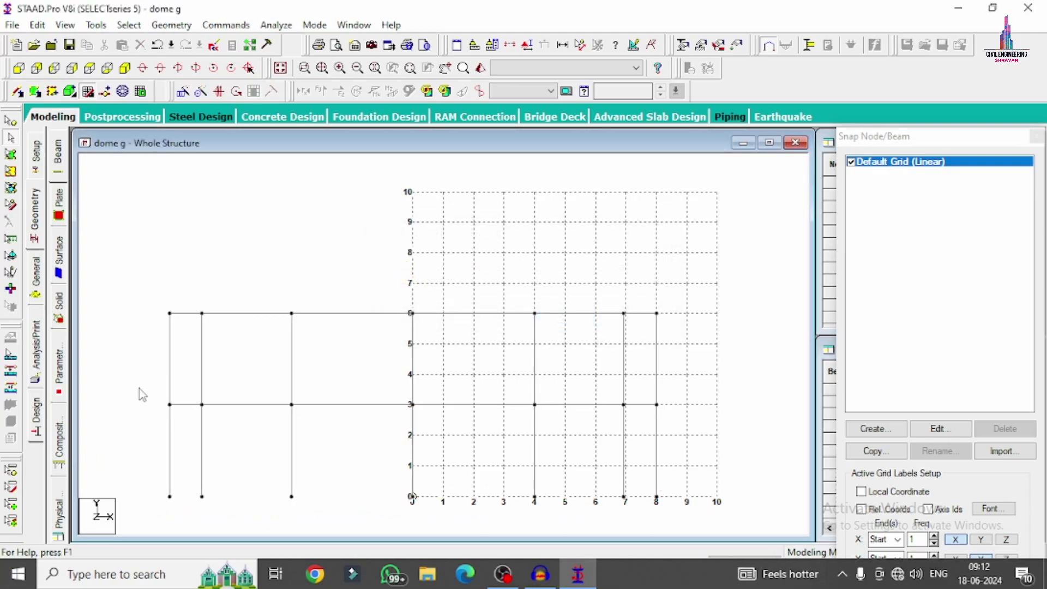
Highlight the 3 m and 6 m ring beams in turn to check them, then clear the selection.
{"action": "left_click_drag", "start_coordinate": [142, 404], "coordinate": [824, 441]}
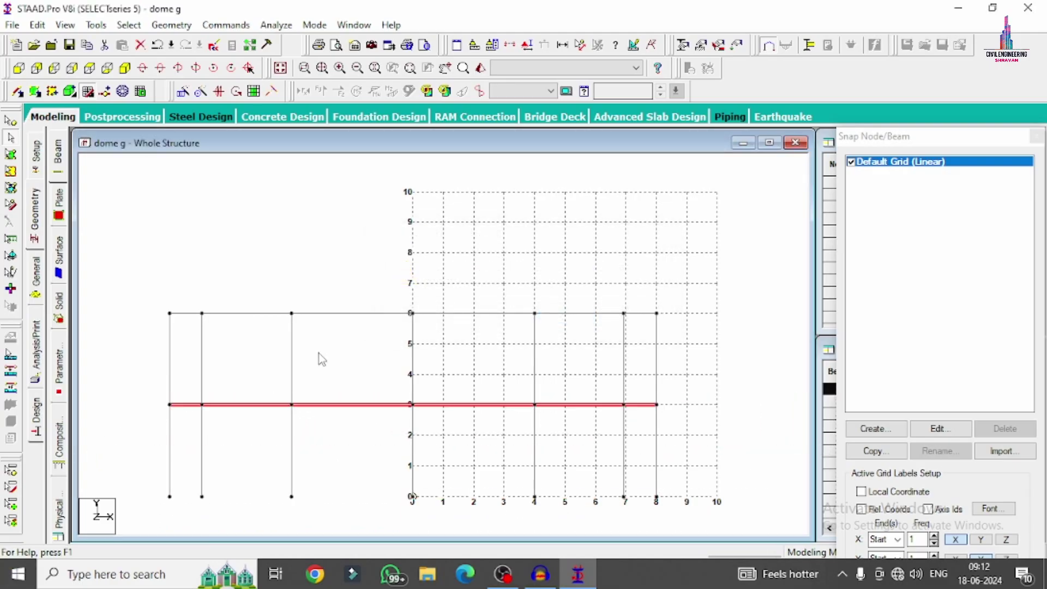
{"action": "left_click_drag", "start_coordinate": [147, 295], "coordinate": [682, 343]}
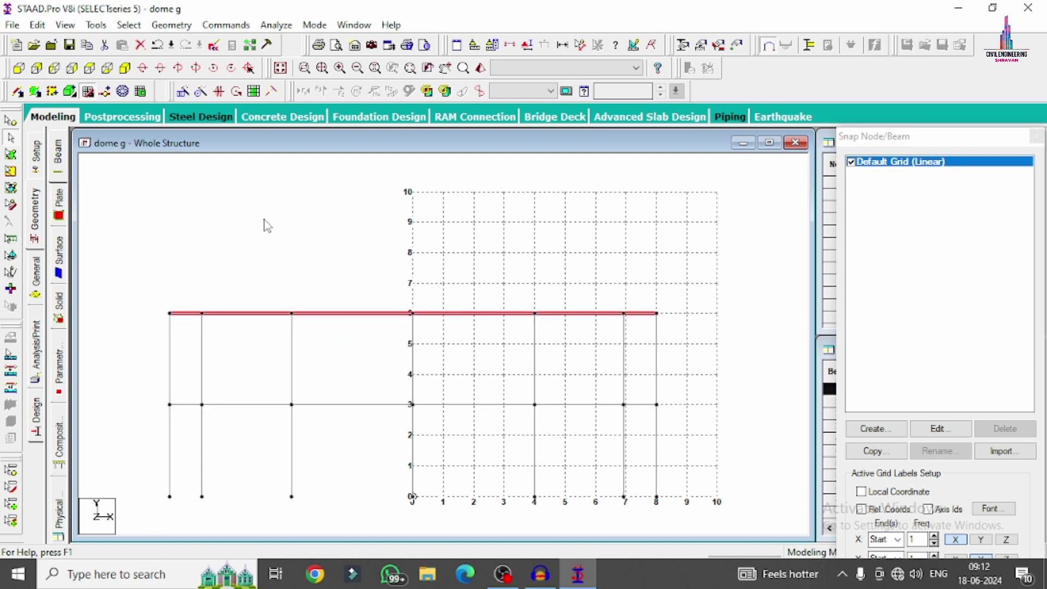
{"action": "left_click", "coordinate": [279, 241]}
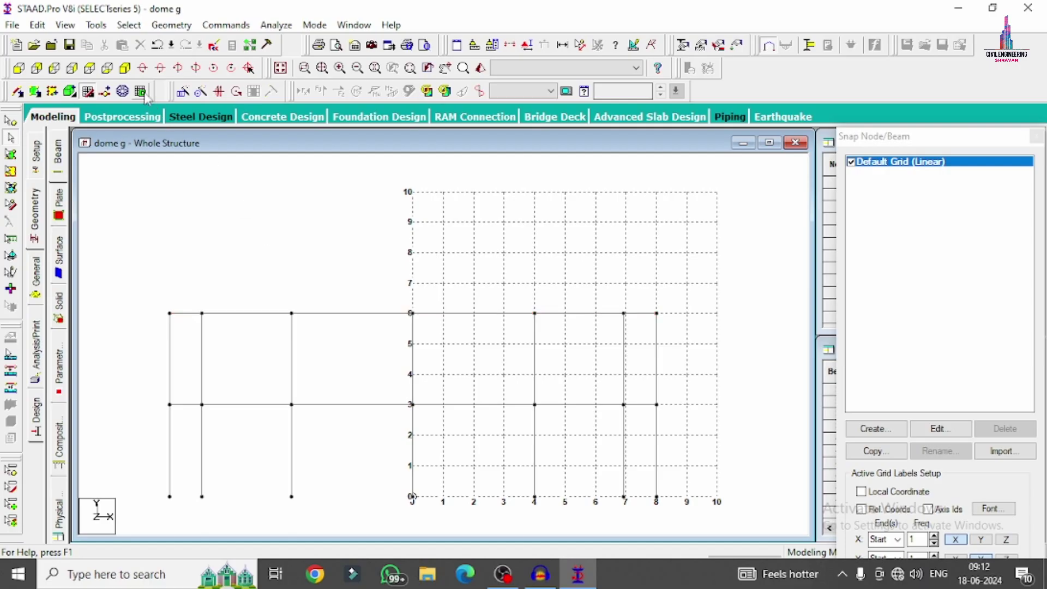
Hide the snap grid in isometric view and open the Spherical Surface prototype from the Structure Wizard's Surface/Plate Models.
{"action": "left_click", "coordinate": [124, 67]}
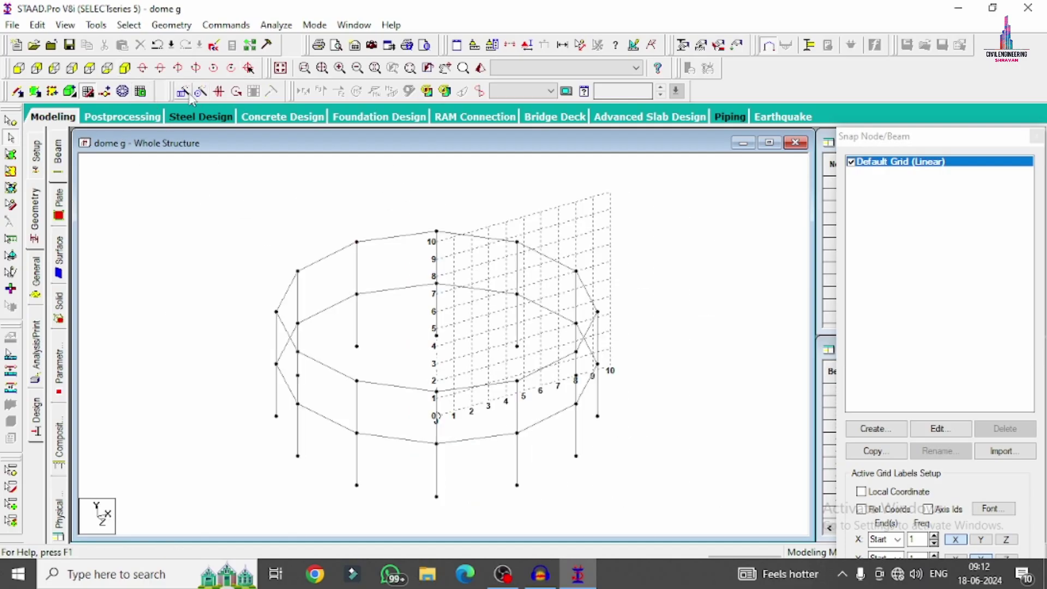
{"action": "left_click", "coordinate": [87, 93]}
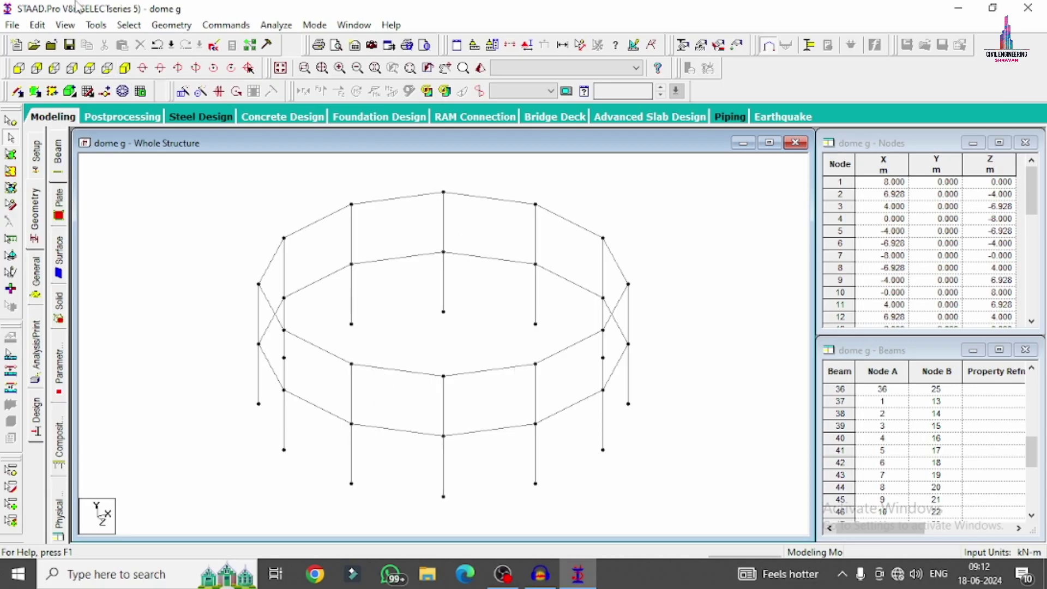
{"action": "left_click", "coordinate": [171, 27]}
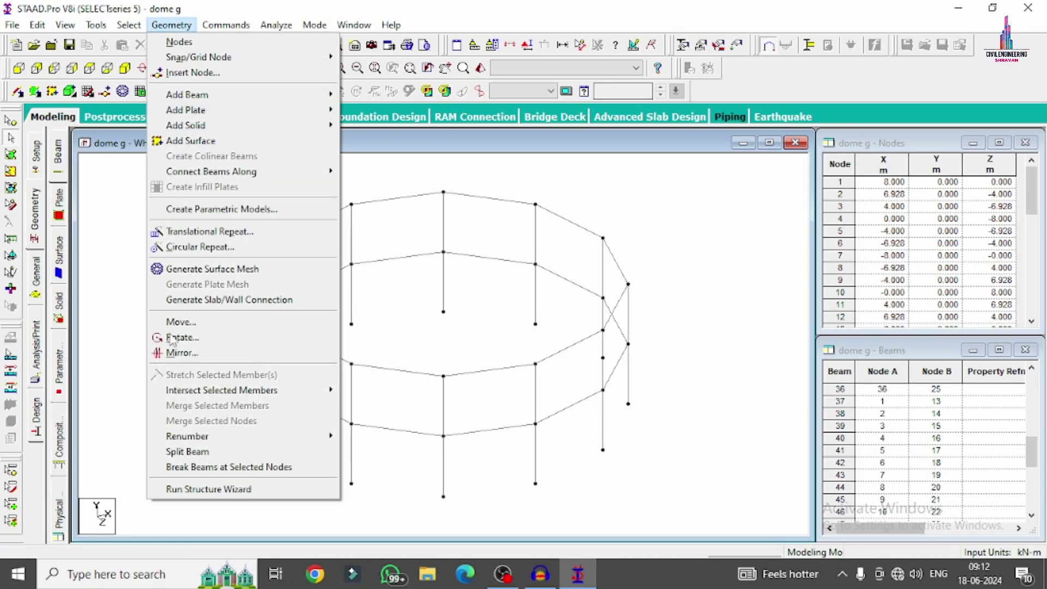
{"action": "left_click", "coordinate": [210, 489]}
{"action": "left_click", "coordinate": [229, 216]}
{"action": "left_click", "coordinate": [210, 249]}
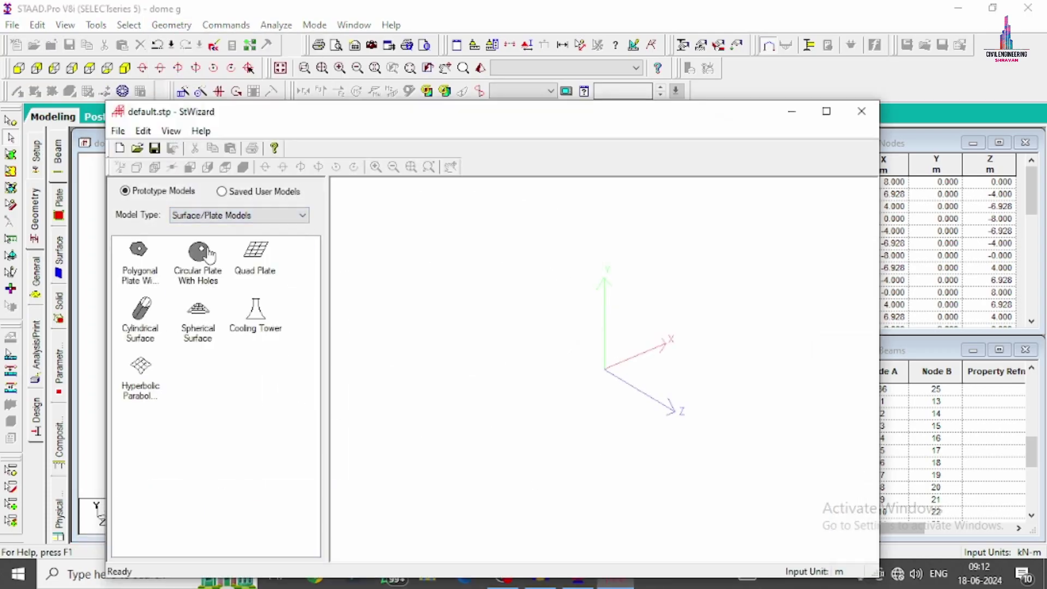
{"action": "left_click", "coordinate": [201, 326]}
{"action": "double_click", "coordinate": [201, 327]}
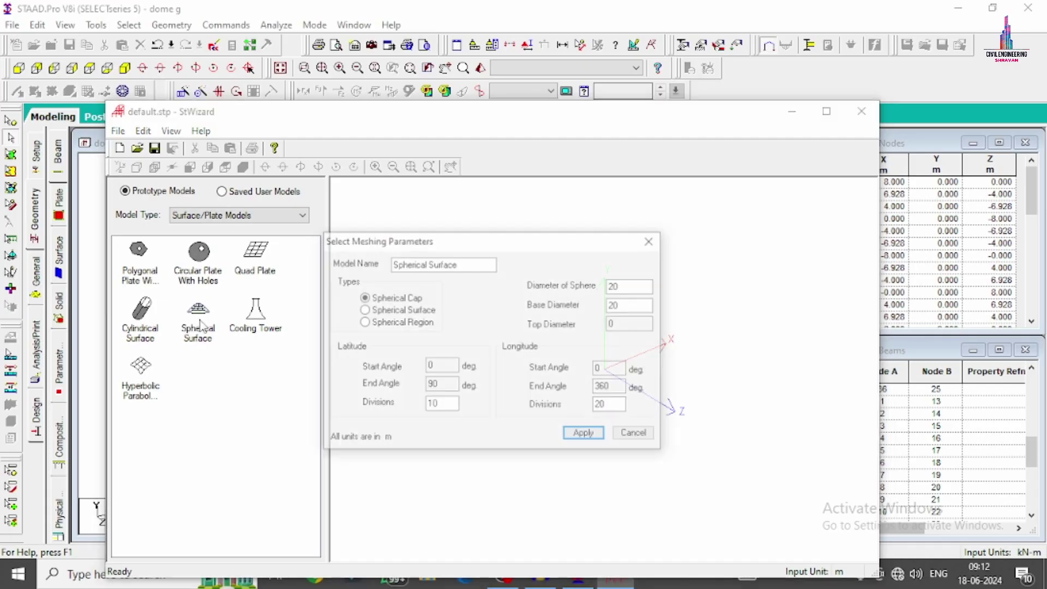
Generate a spherical cap with sphere and base diameters of 16 m, 10 latitude divisions and 12 longitude divisions.
{"action": "left_click", "coordinate": [637, 304]}
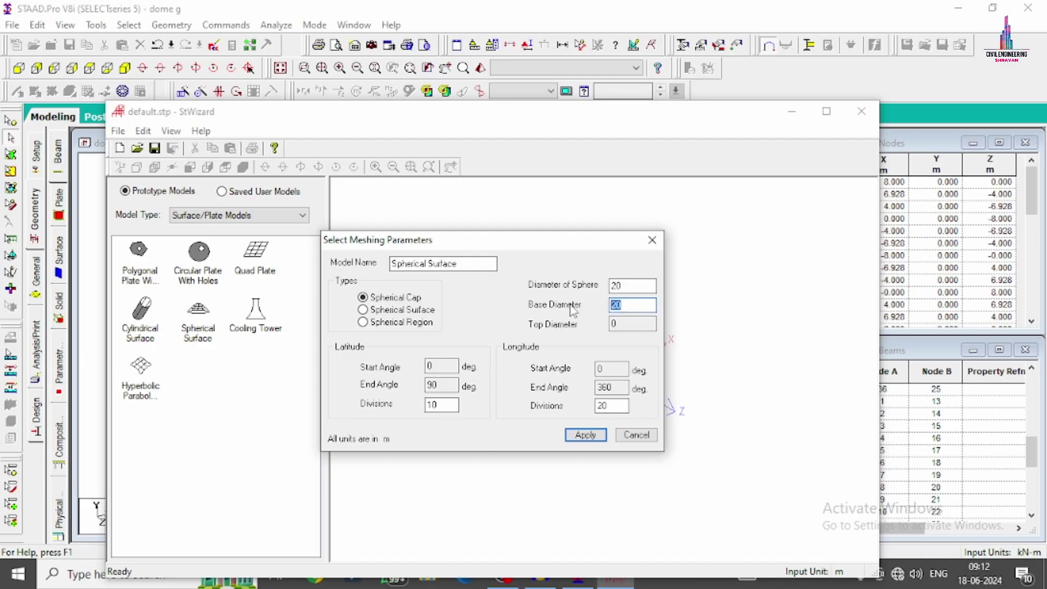
{"action": "type", "text": "18"}
{"action": "key", "text": "BackSpace"}
{"action": "type", "text": "6"}
{"action": "key", "text": "shift+Tab"}
{"action": "left_click_drag", "start_coordinate": [458, 405], "coordinate": [413, 410]}
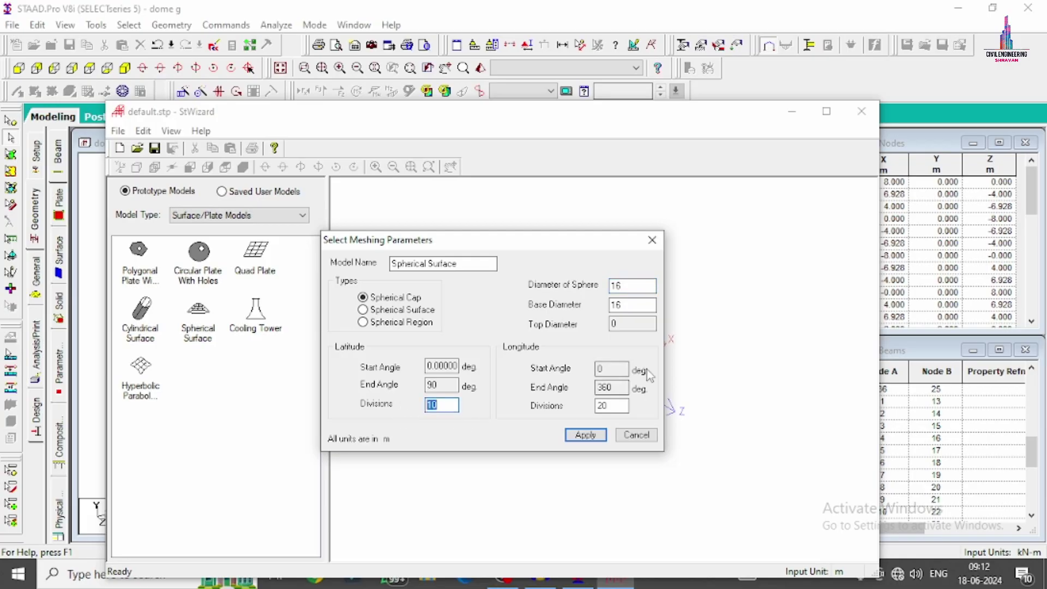
{"action": "left_click_drag", "start_coordinate": [623, 405], "coordinate": [561, 403]}
{"action": "type", "text": "12"}
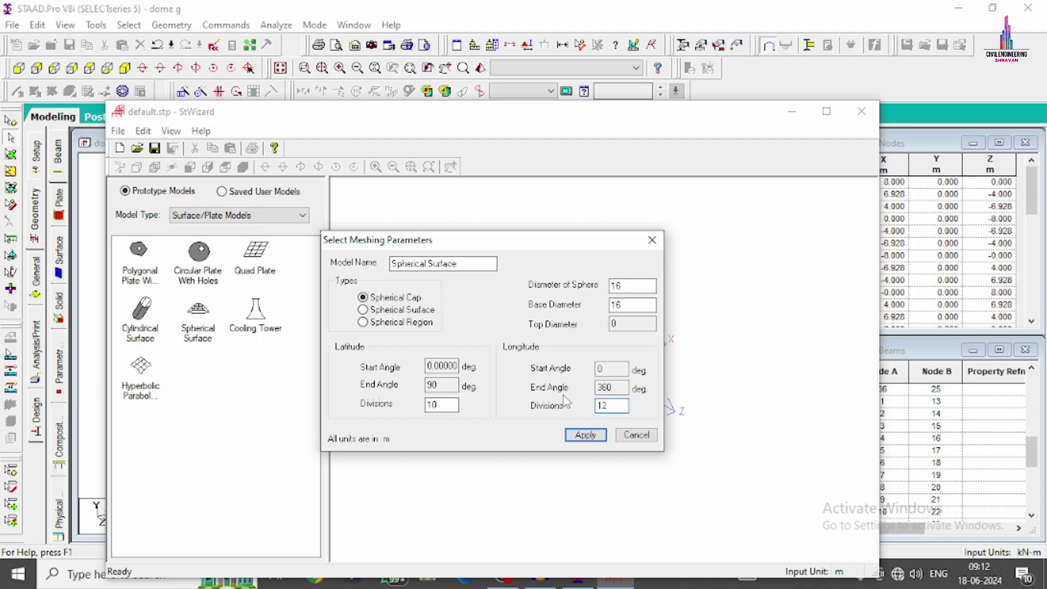
{"action": "left_click", "coordinate": [585, 434]}
{"action": "left_click_drag", "start_coordinate": [666, 460], "coordinate": [662, 323]}
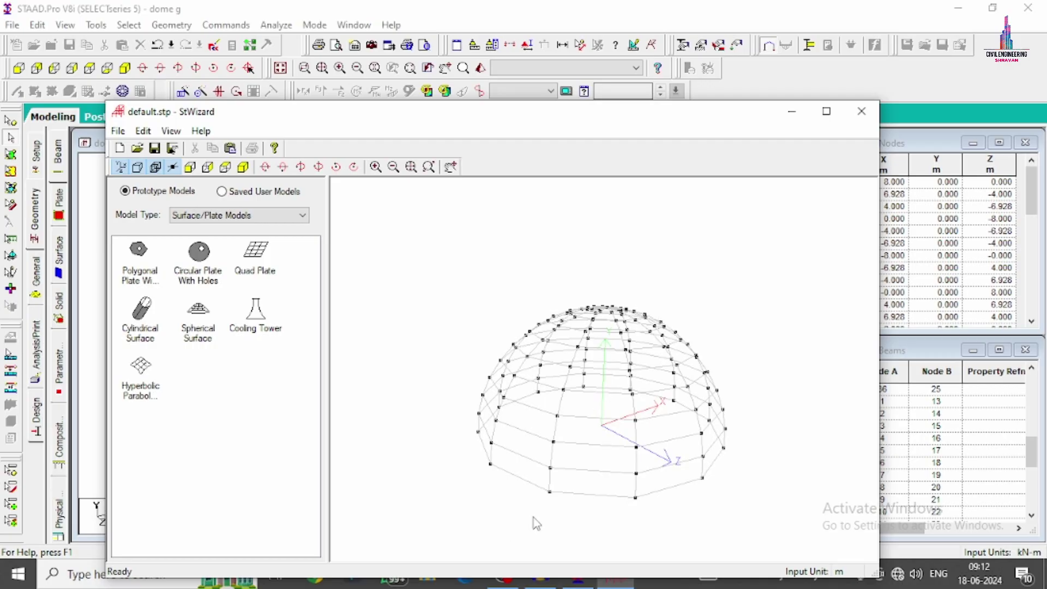
Merge the spherical cap prototype into the STAAD.Pro model with offsets of X 0, Y 6 and Z 0 m.
{"action": "left_click", "coordinate": [862, 111]}
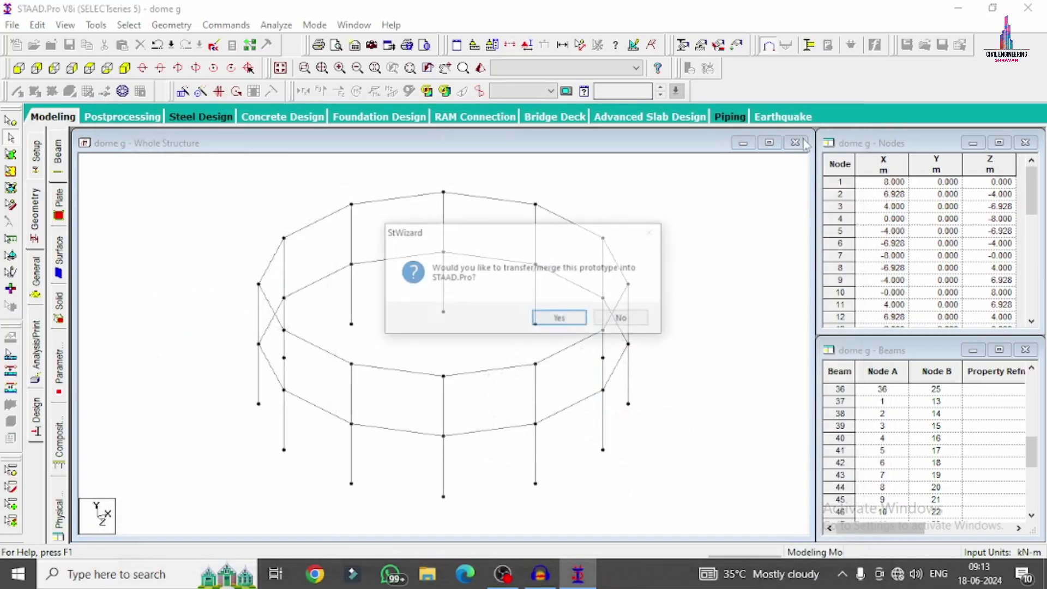
{"action": "left_click", "coordinate": [559, 319]}
{"action": "double_click", "coordinate": [452, 316]}
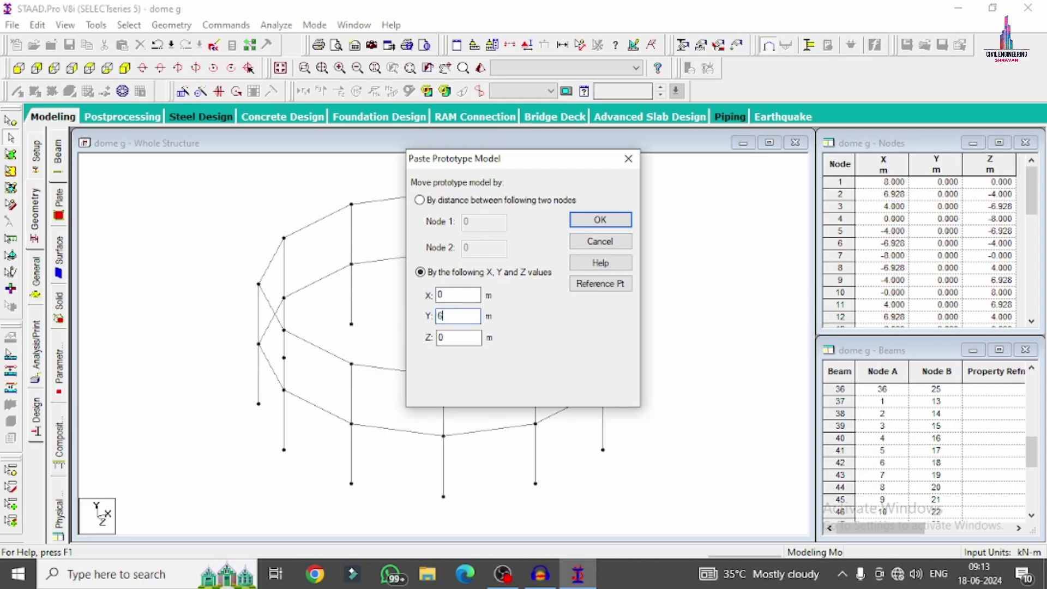
{"action": "key", "text": "Return"}
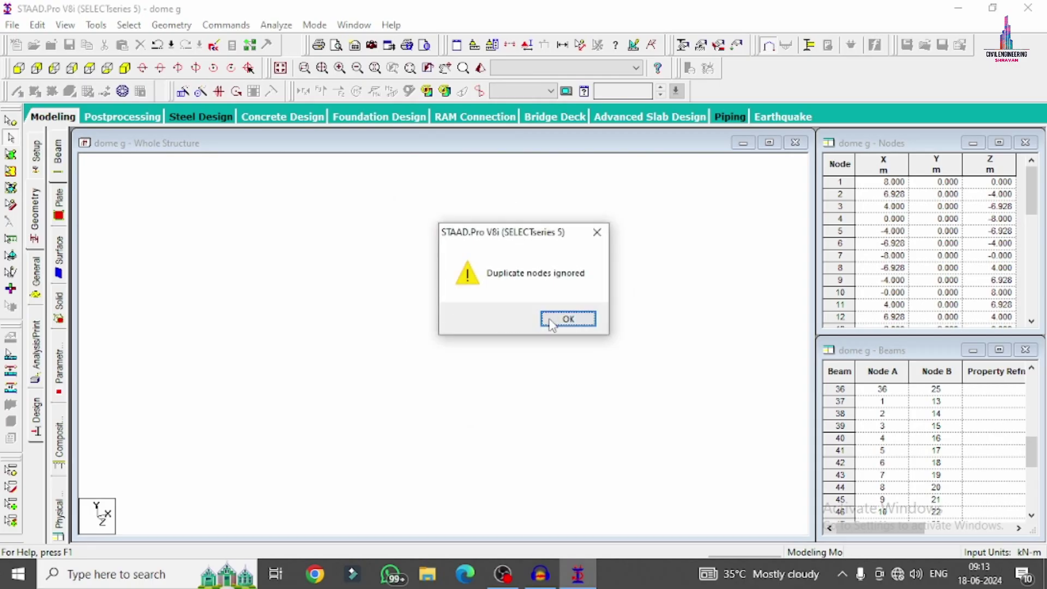
{"action": "left_click", "coordinate": [548, 318]}
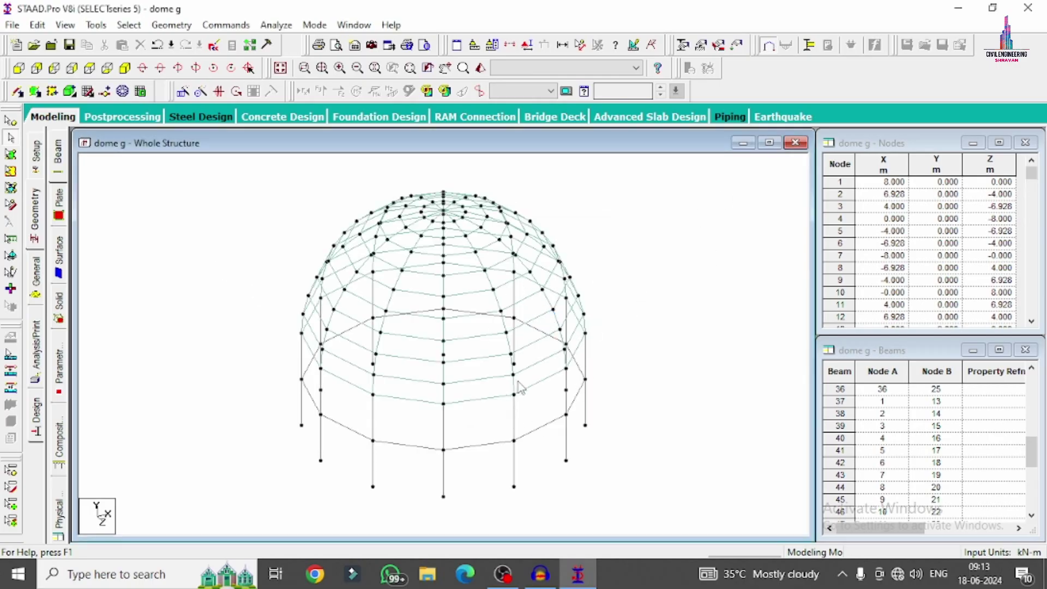
{"action": "left_click", "coordinate": [491, 402]}
{"action": "left_click", "coordinate": [532, 392]}
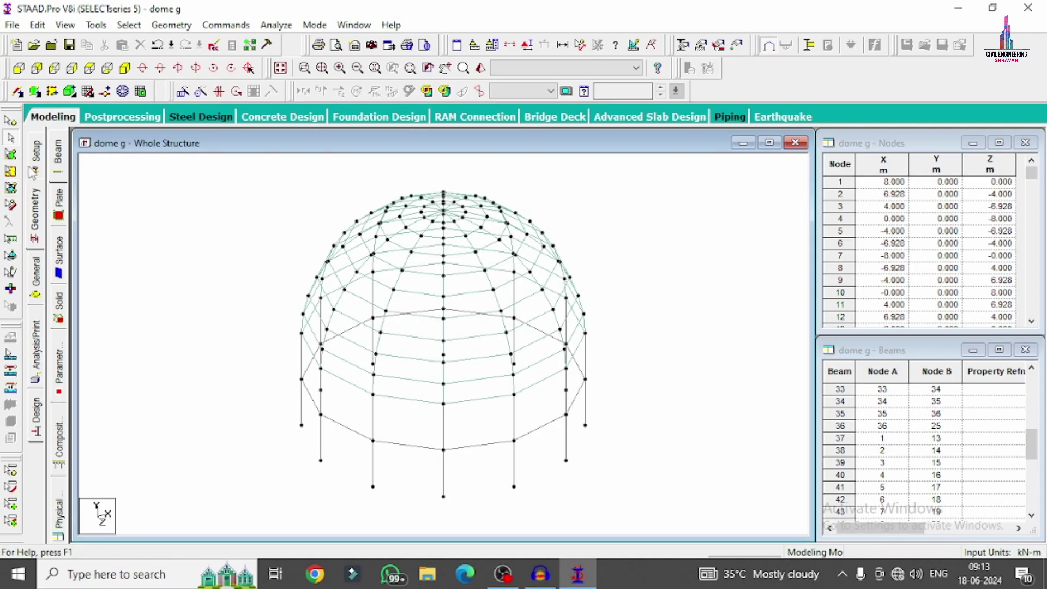
Define a circular concrete section with a 0.6 m diameter.
{"action": "left_click", "coordinate": [32, 271]}
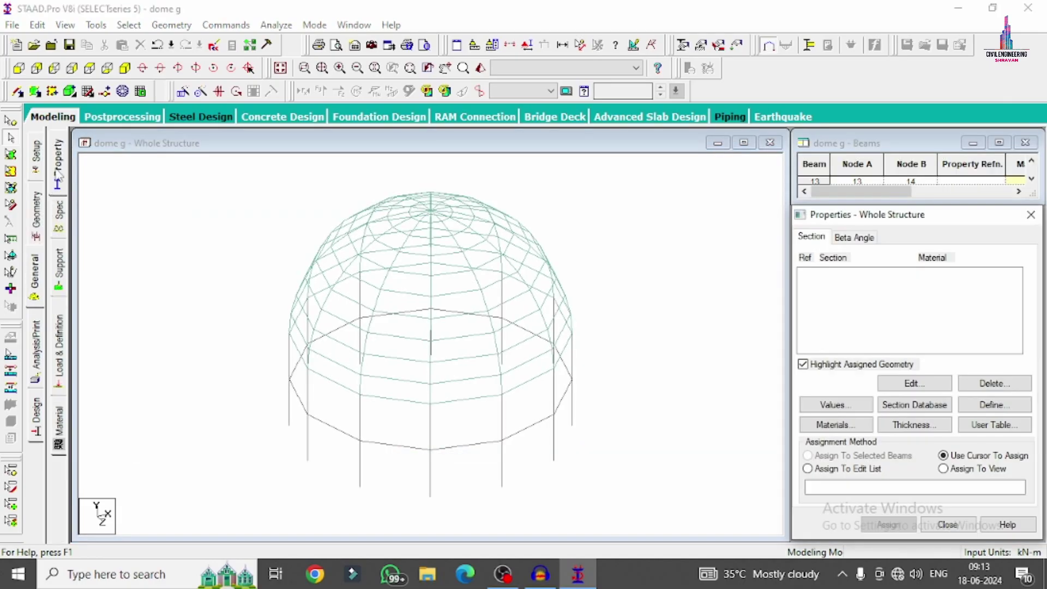
{"action": "left_click", "coordinate": [983, 408]}
{"action": "left_click", "coordinate": [586, 245]}
{"action": "type", "text": ".6"}
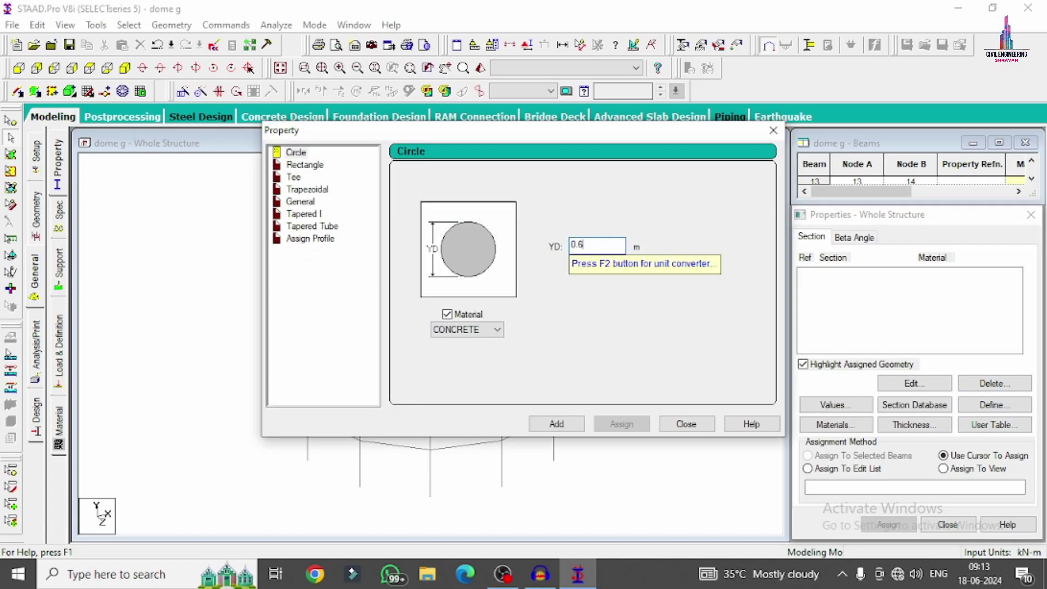
{"action": "key", "text": "Return"}
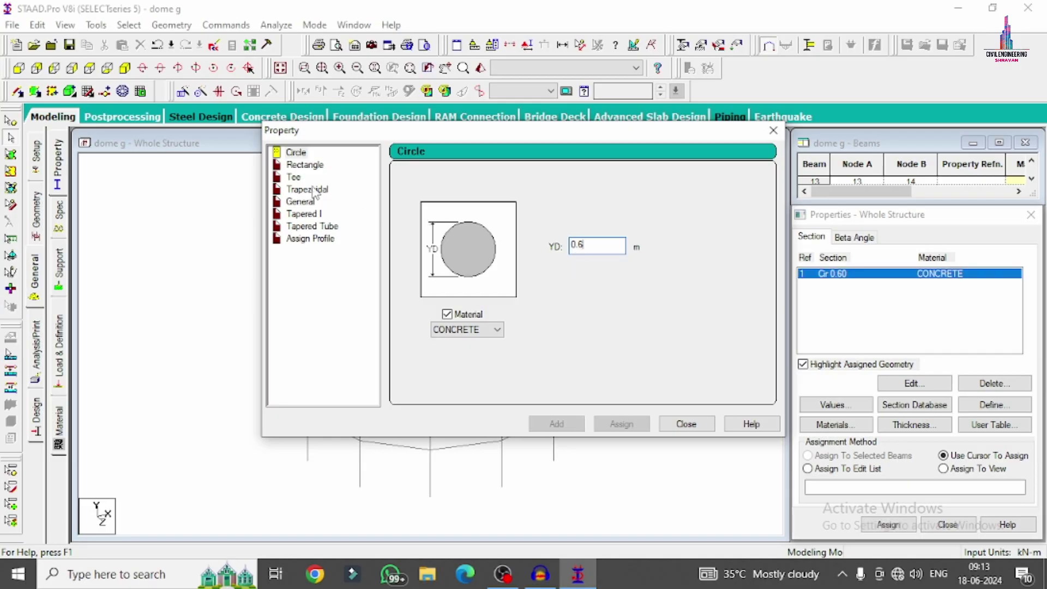
Add a rectangular concrete section with YD 0.6 m and ZD 0.23 m, and finish defining beam sections.
{"action": "left_click", "coordinate": [320, 169]}
{"action": "left_click", "coordinate": [603, 233]}
{"action": "type", "text": ".6"}
{"action": "key", "text": "Tab"}
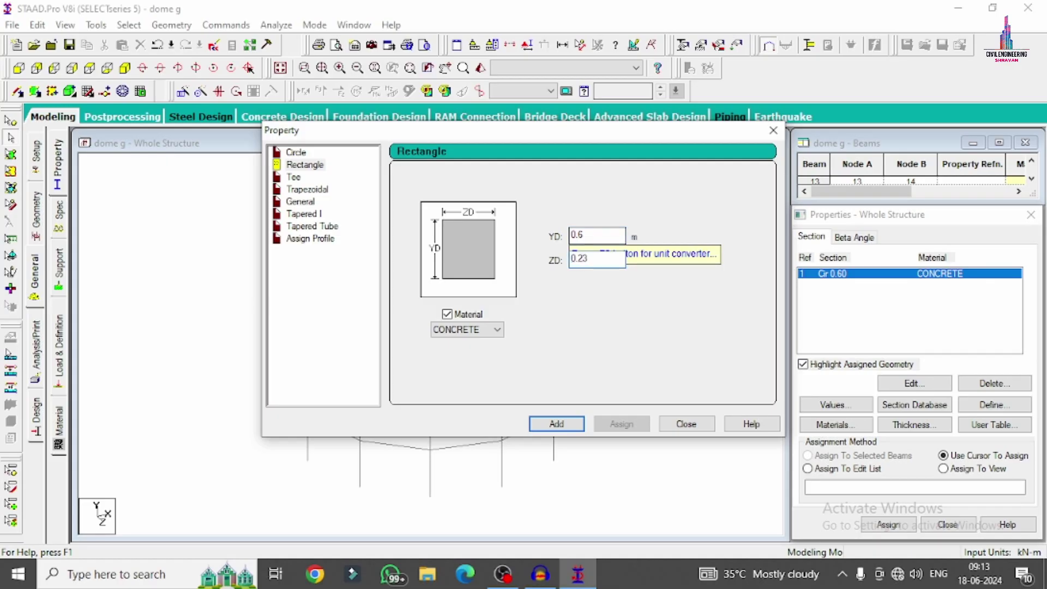
{"action": "key", "text": "Return"}
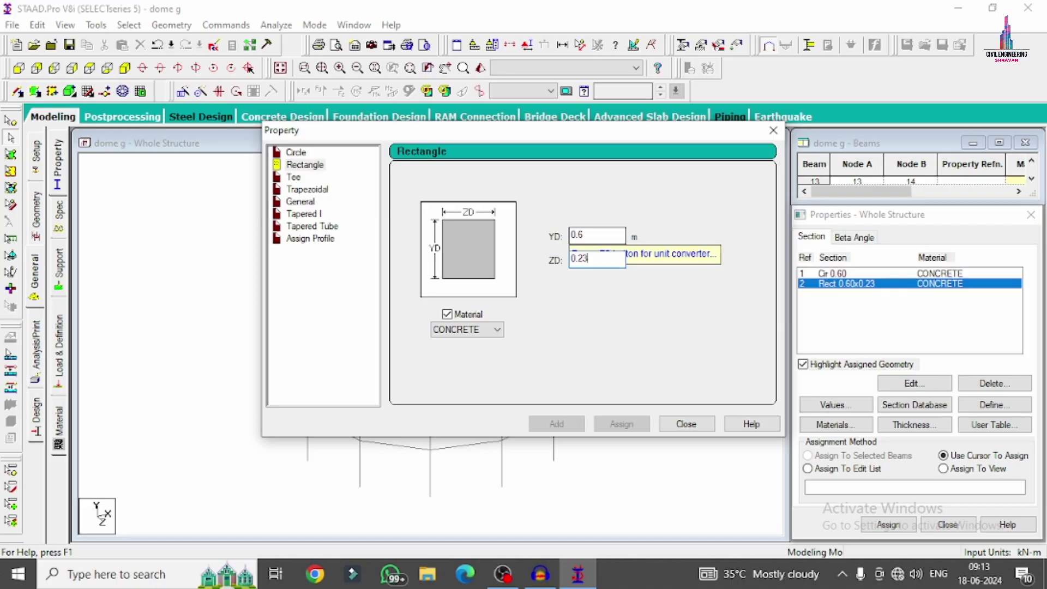
{"action": "left_click", "coordinate": [701, 428]}
Add a concrete plate element thickness of 0.23 m at all four nodes.
{"action": "left_click", "coordinate": [913, 425]}
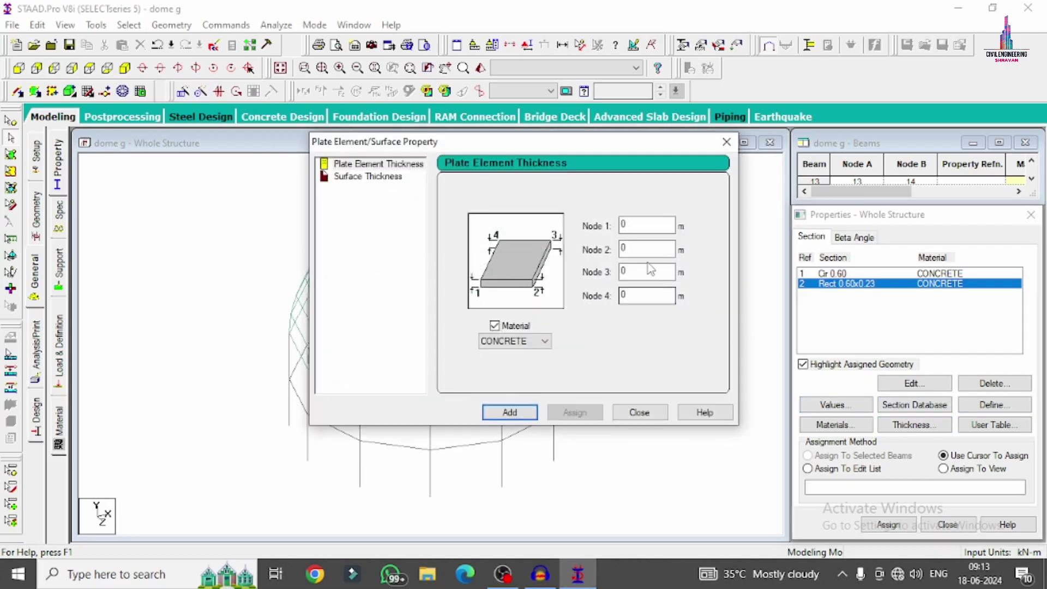
{"action": "left_click", "coordinate": [638, 219]}
{"action": "type", "text": "3"}
{"action": "key", "text": "Return"}
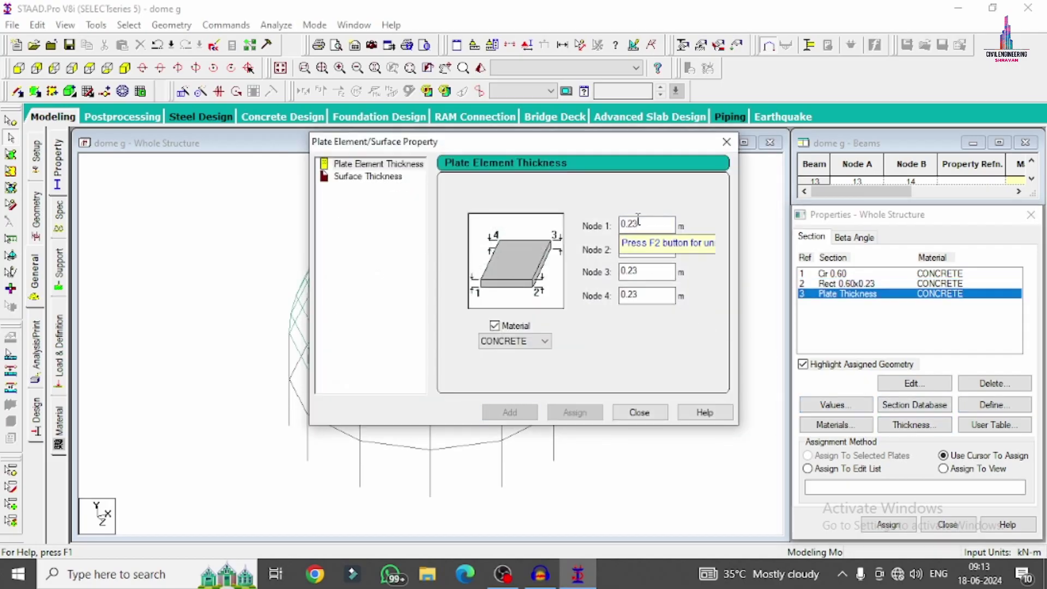
{"action": "left_click", "coordinate": [664, 410]}
Assign the Cir 0.60 section to all columns by selecting the beams parallel to Y.
{"action": "left_click", "coordinate": [829, 273]}
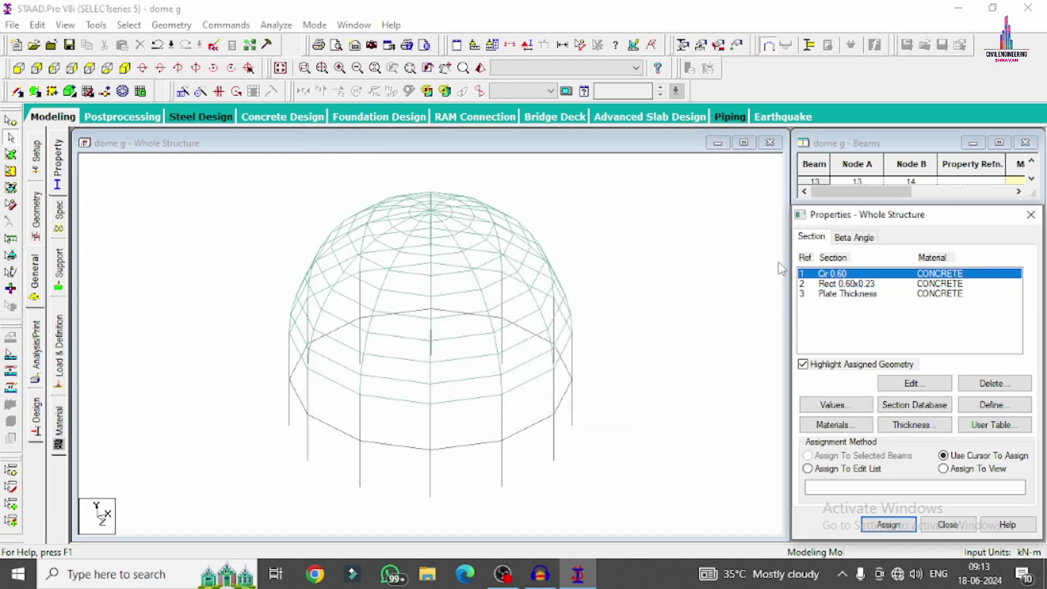
{"action": "left_click", "coordinate": [129, 25]}
{"action": "mouse_move", "coordinate": [267, 299]}
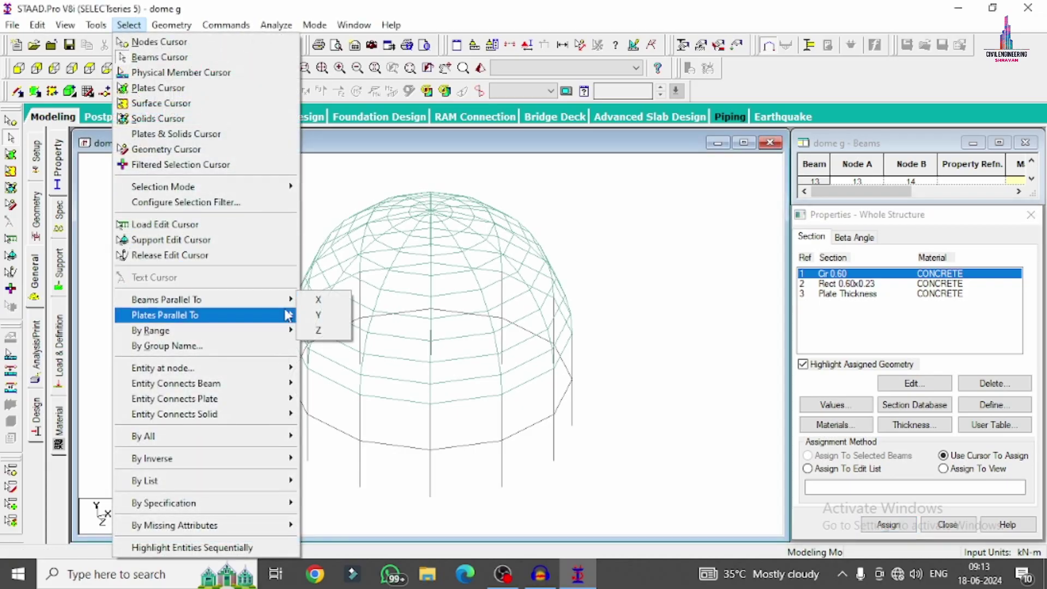
{"action": "left_click", "coordinate": [318, 314]}
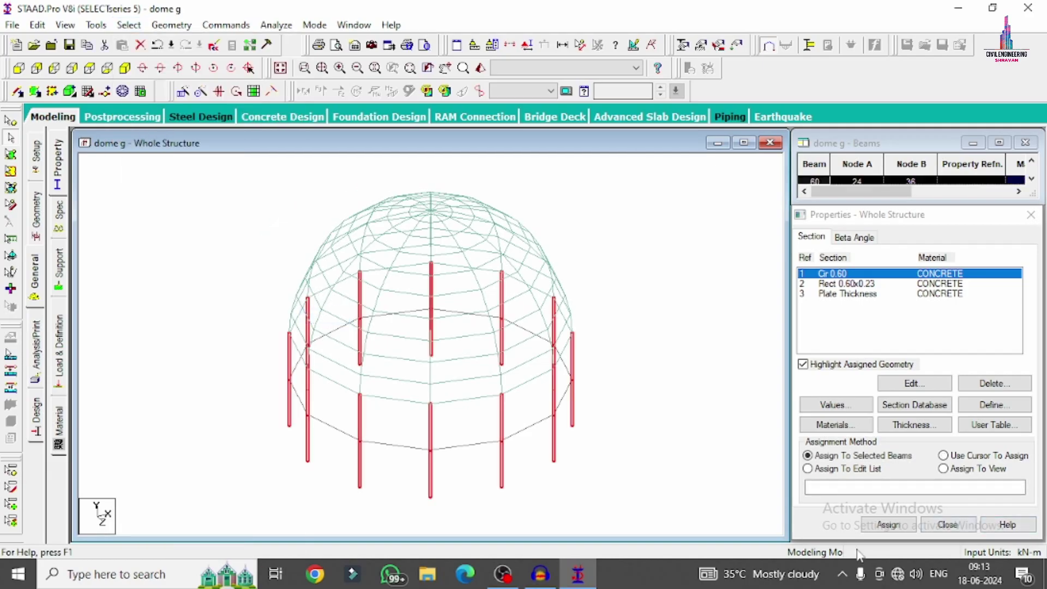
{"action": "left_click", "coordinate": [887, 525]}
{"action": "left_click", "coordinate": [922, 410]}
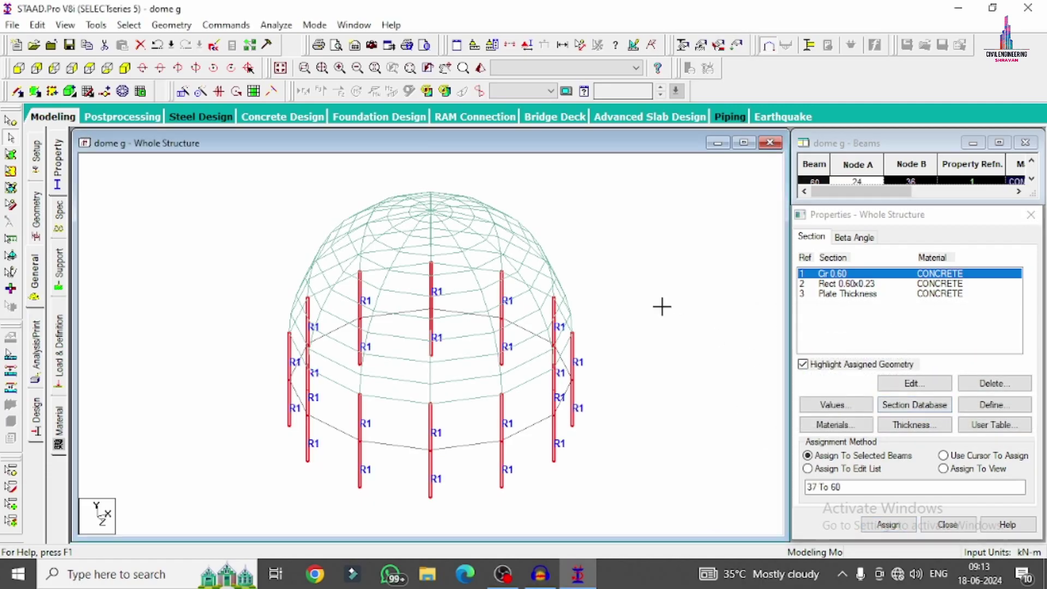
Assign the plate thickness property to all dome plates in the view.
{"action": "left_click", "coordinate": [912, 295]}
{"action": "left_click", "coordinate": [948, 469]}
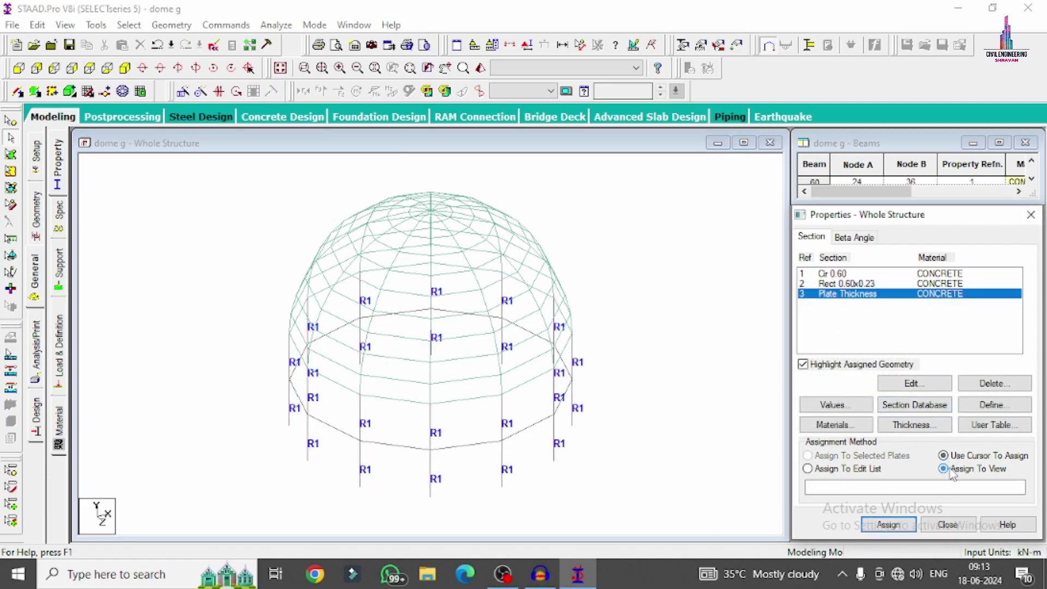
{"action": "left_click", "coordinate": [888, 523]}
{"action": "left_click", "coordinate": [936, 410]}
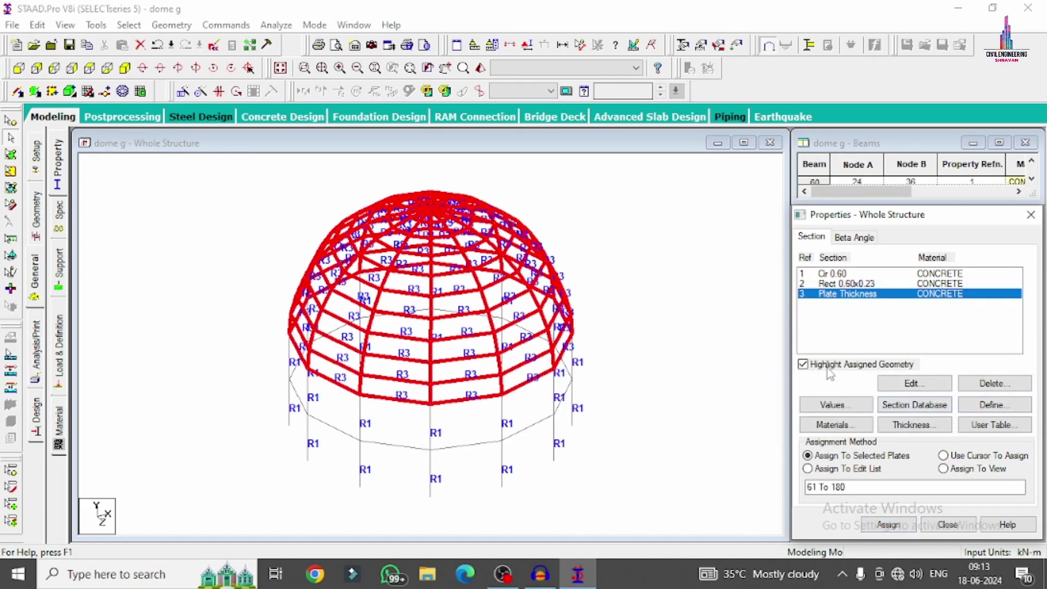
Select the ring beams by their missing property and assign the Rect 0.60x0.23 section to them.
{"action": "left_click", "coordinate": [840, 283]}
{"action": "left_click", "coordinate": [661, 318]}
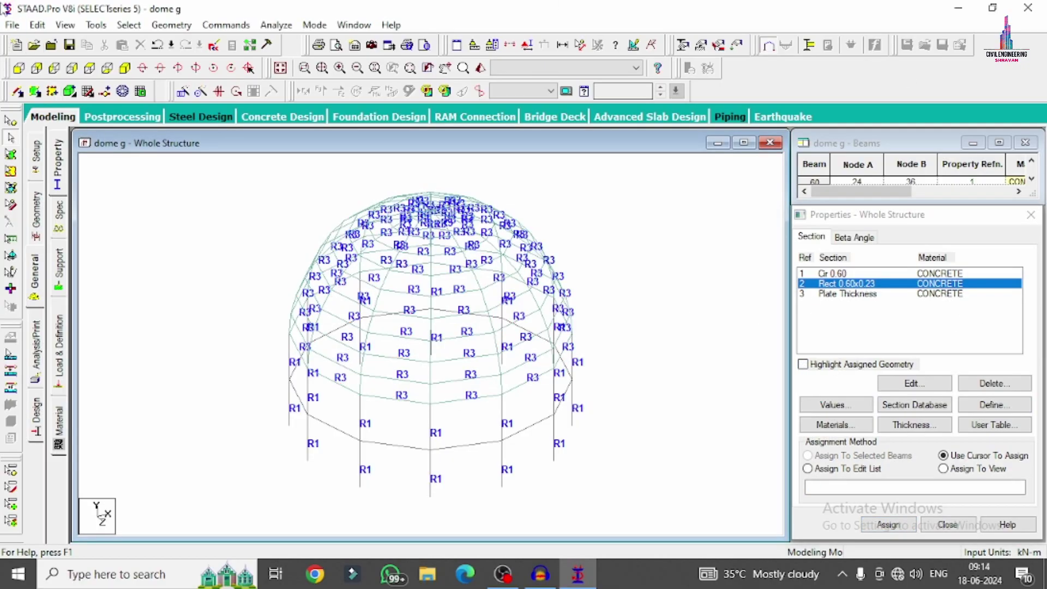
{"action": "left_click", "coordinate": [129, 25]}
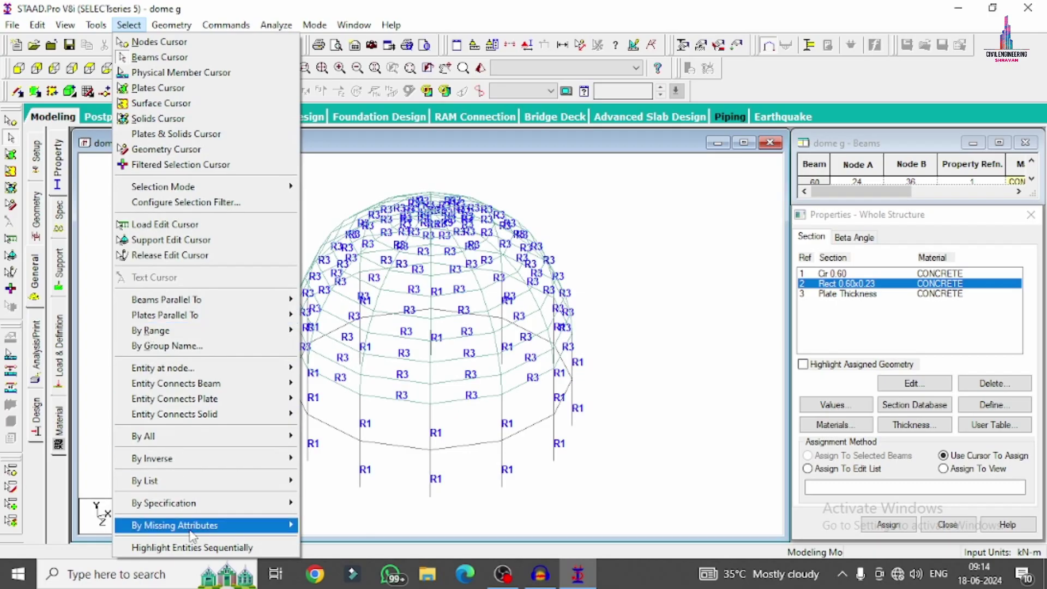
{"action": "mouse_move", "coordinate": [191, 525]}
{"action": "left_click", "coordinate": [349, 464]}
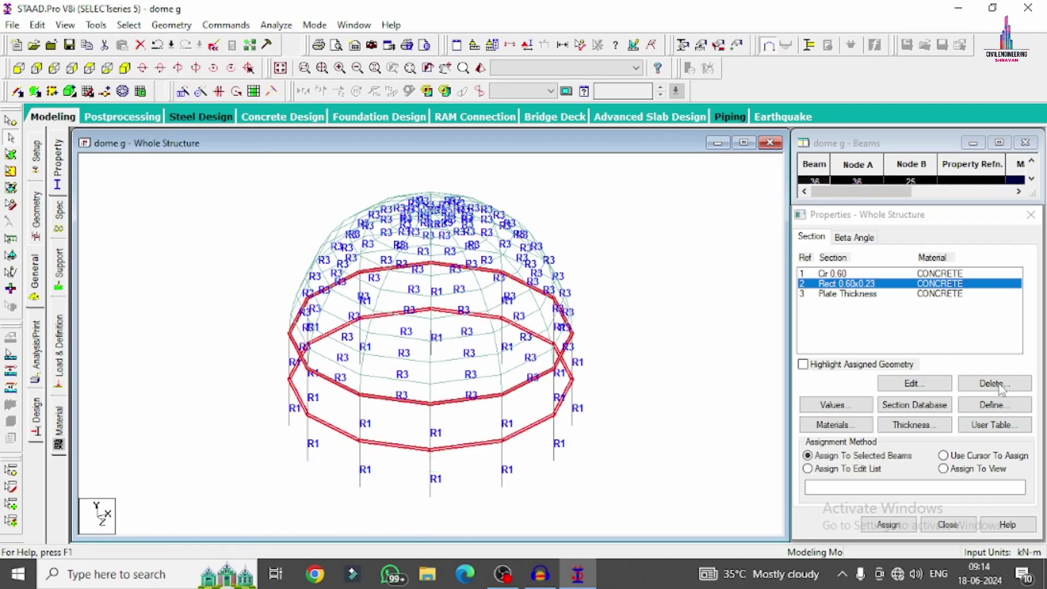
{"action": "left_click", "coordinate": [888, 524]}
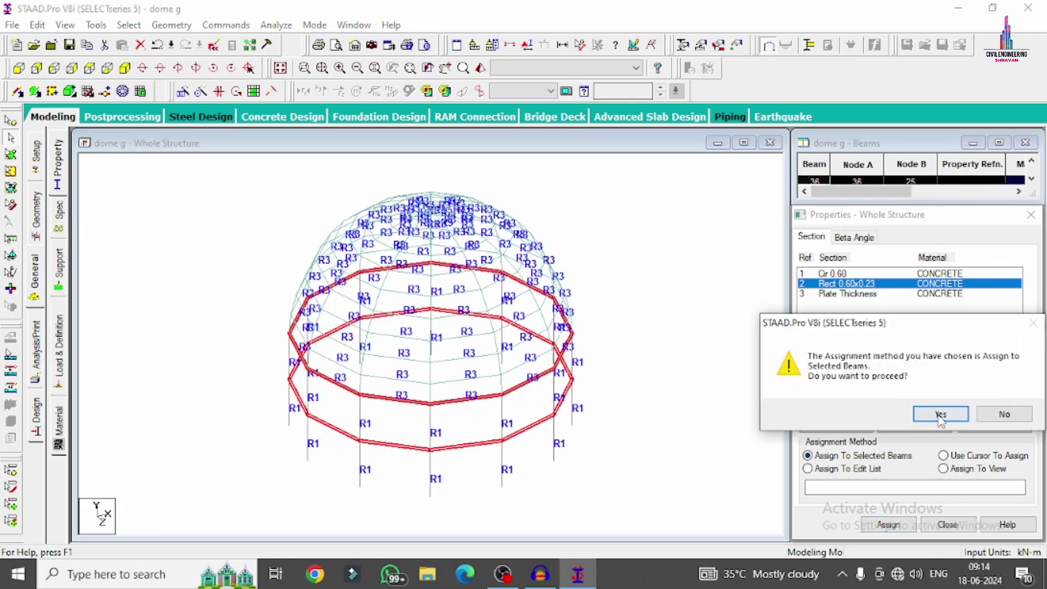
{"action": "left_click", "coordinate": [939, 413]}
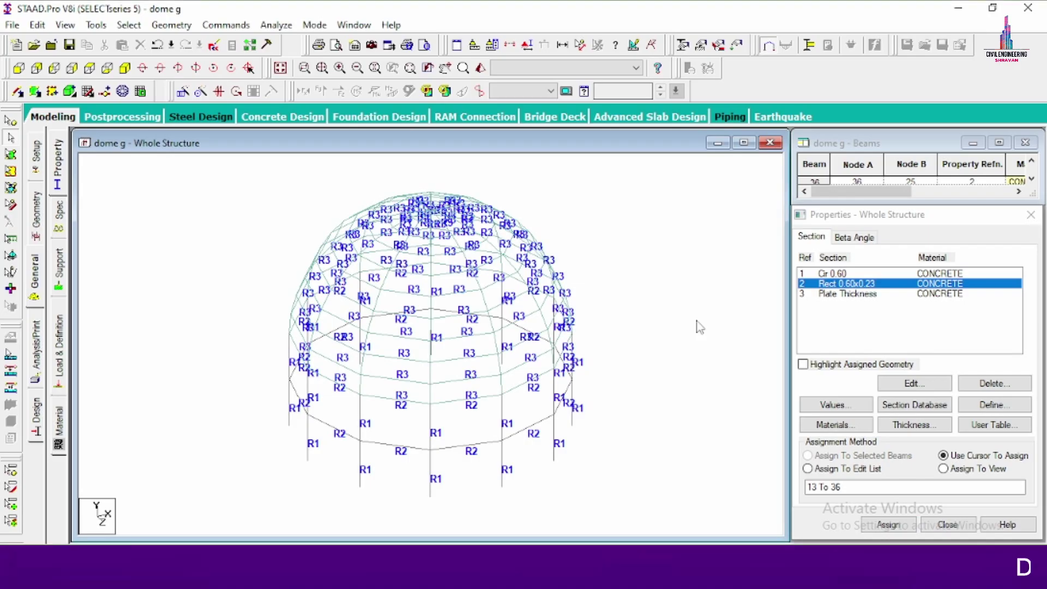
Render the dome structure in 3D to inspect it, and close the duplicate rendered view.
{"action": "right_click", "coordinate": [639, 222]}
{"action": "left_click", "coordinate": [700, 489]}
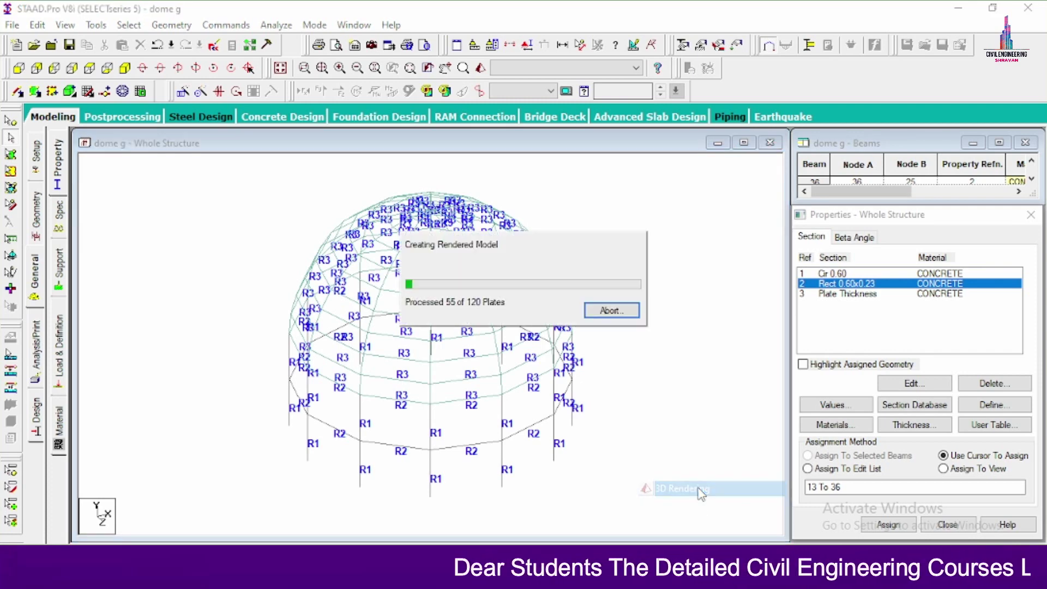
{"action": "left_click", "coordinate": [480, 68]}
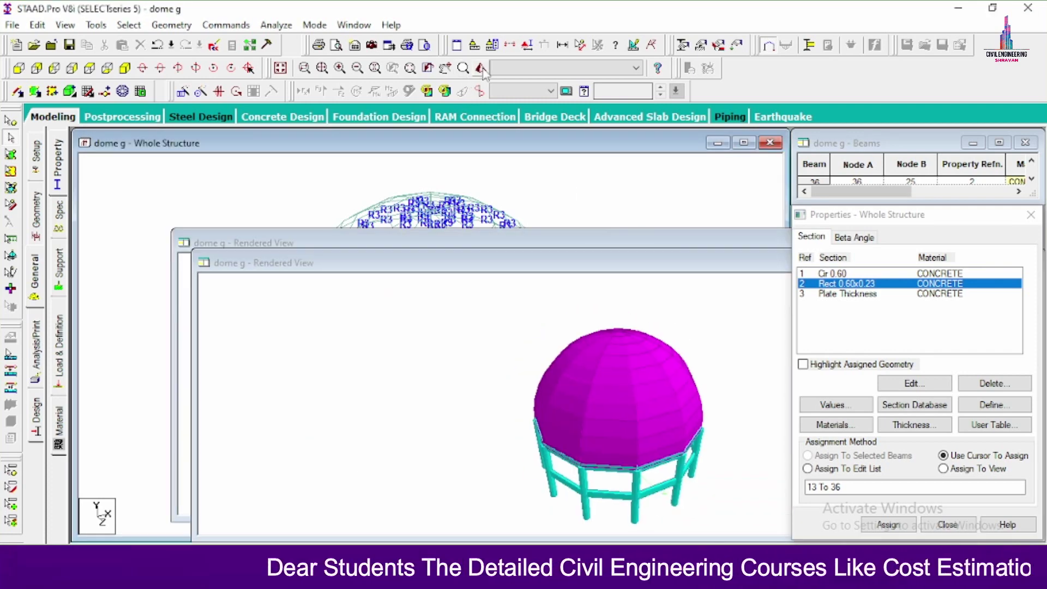
{"action": "left_click_drag", "start_coordinate": [676, 265], "coordinate": [608, 271]}
{"action": "left_click", "coordinate": [777, 257]}
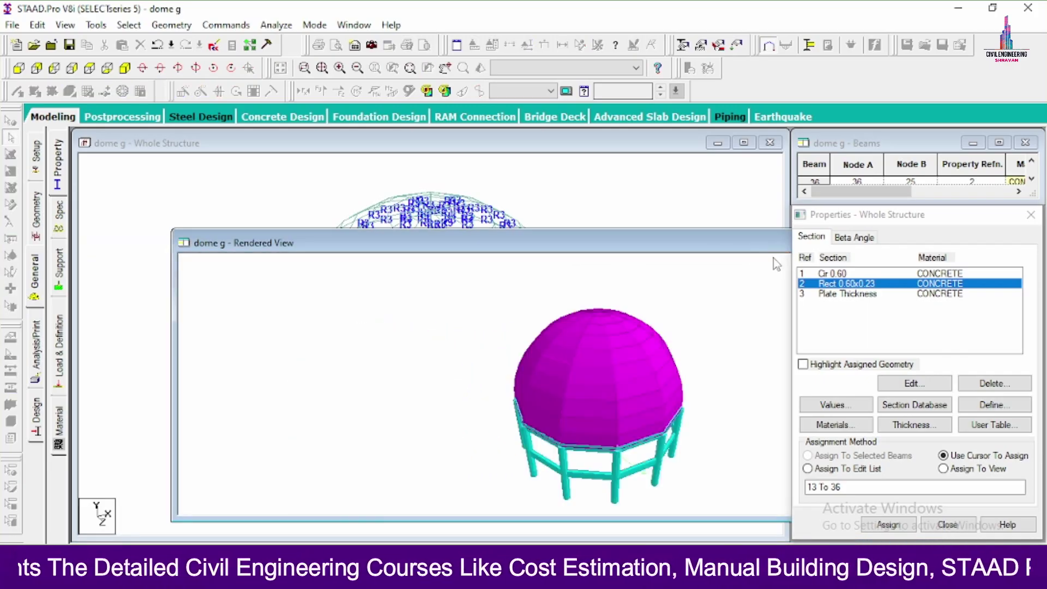
Inspect the rendered dome, columns and ring beams from below in an enlarged view, and return to the whole-structure wireframe.
{"action": "double_click", "coordinate": [695, 233]}
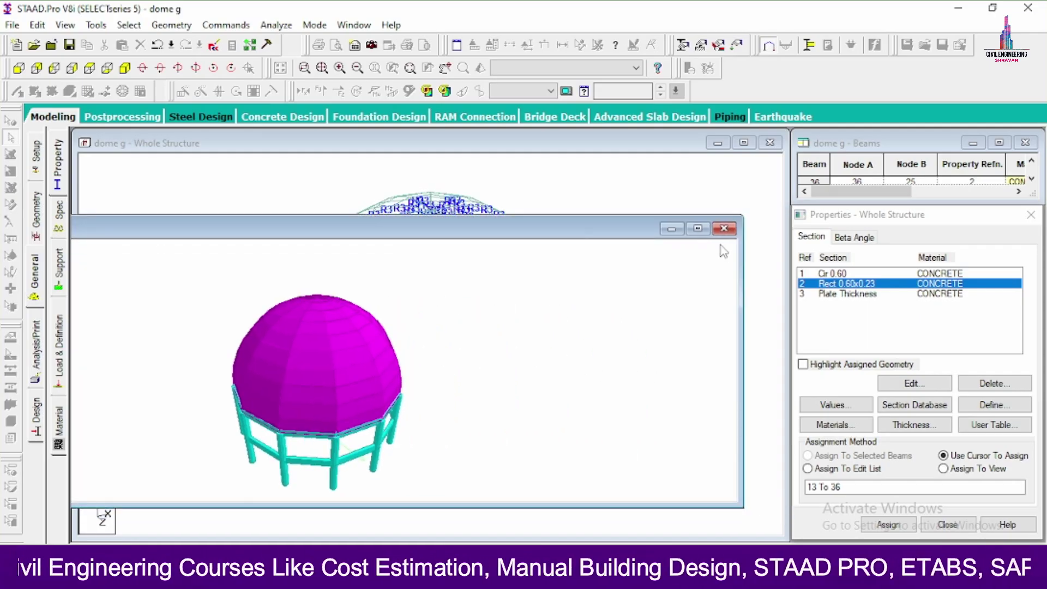
{"action": "left_click", "coordinate": [699, 229]}
{"action": "middle_click_drag", "start_coordinate": [687, 487], "coordinate": [644, 284]}
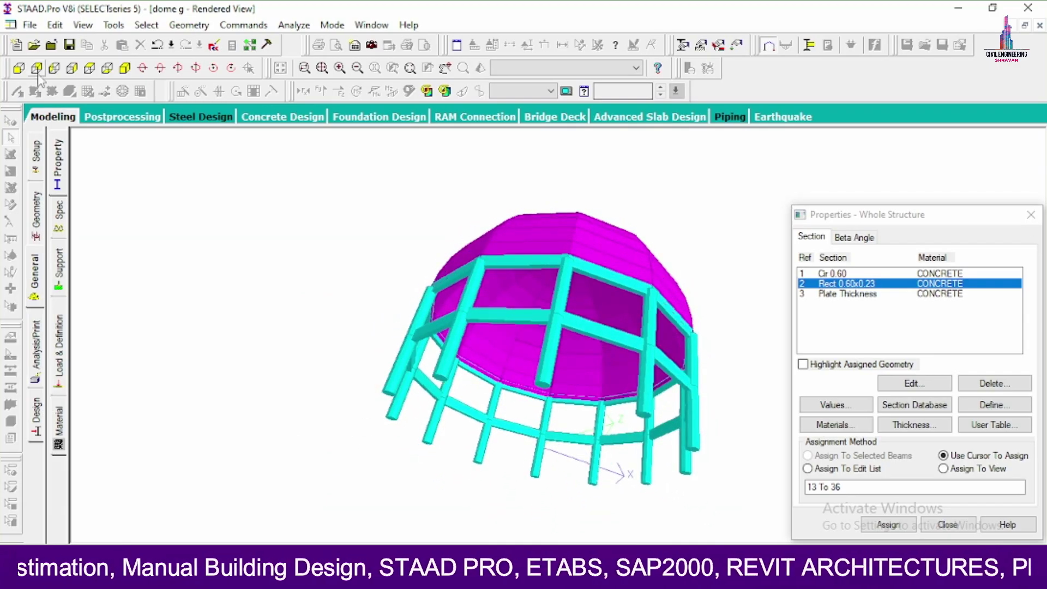
{"action": "left_click", "coordinate": [54, 117]}
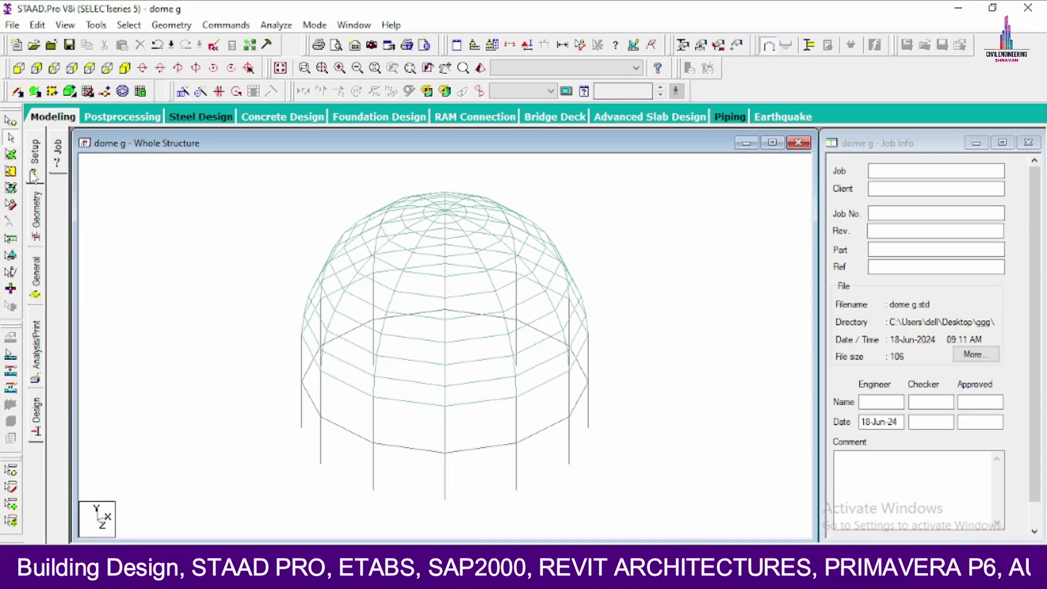
Create a fixed support definition for the structure.
{"action": "left_click", "coordinate": [36, 273]}
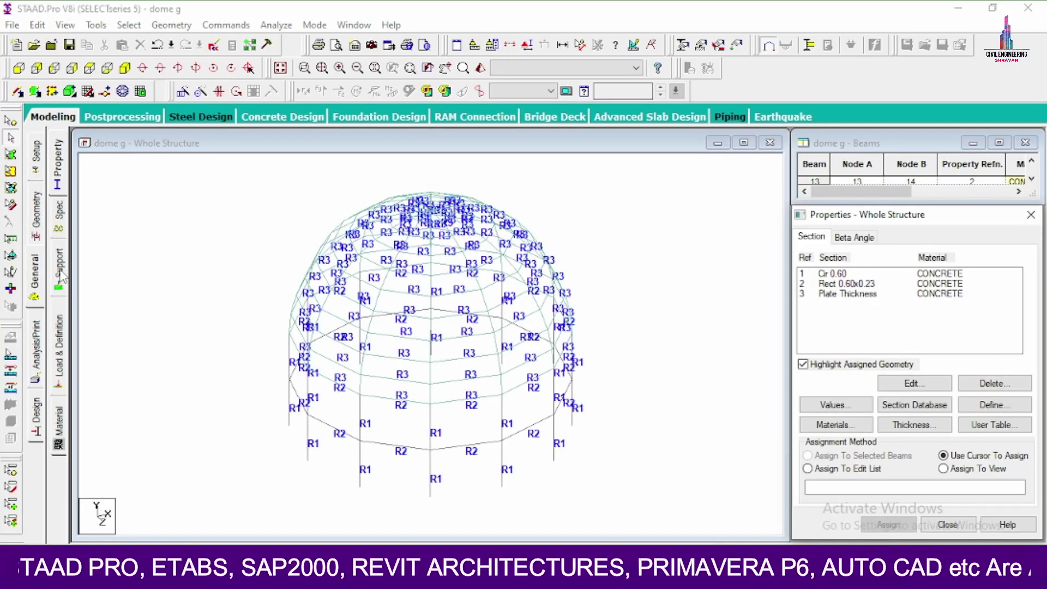
{"action": "left_click", "coordinate": [60, 272]}
{"action": "left_click", "coordinate": [923, 412]}
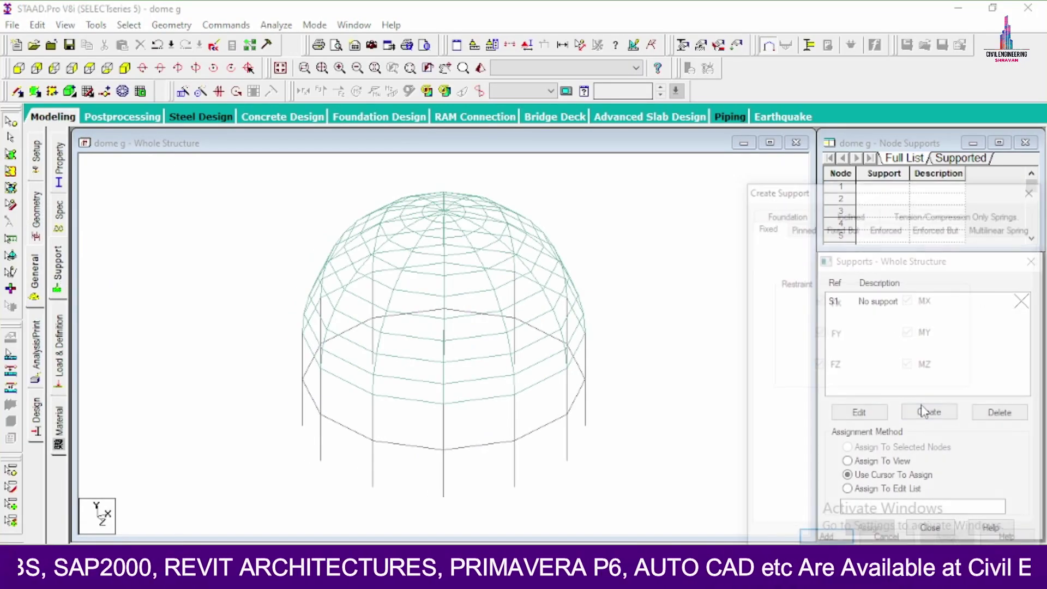
{"action": "left_click", "coordinate": [830, 541]}
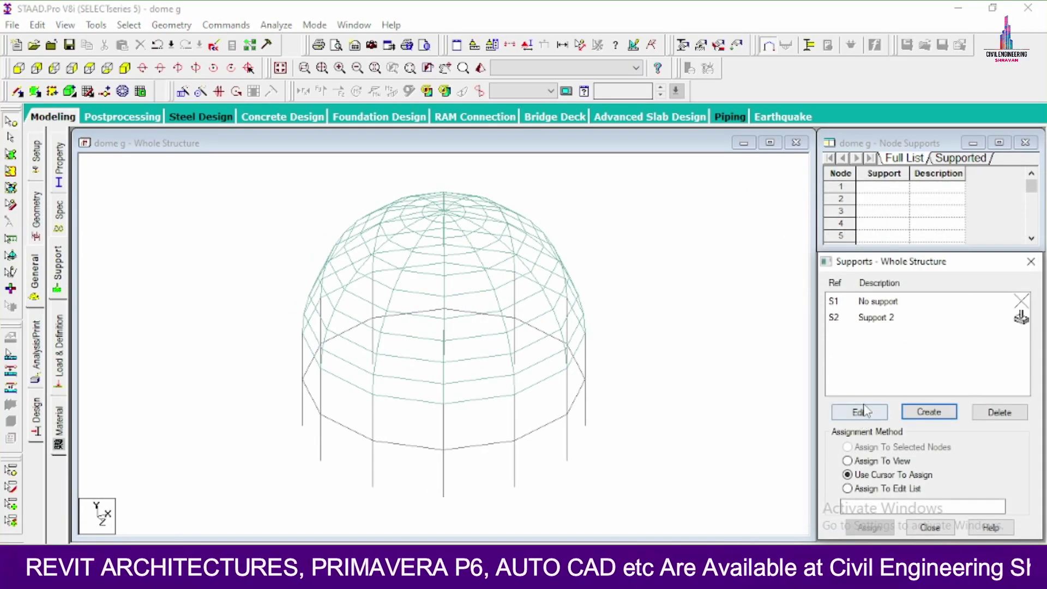
Assign the fixed support to all column base nodes selected in the front view, and return to the isometric view.
{"action": "left_click", "coordinate": [875, 319]}
{"action": "left_click", "coordinate": [18, 67]}
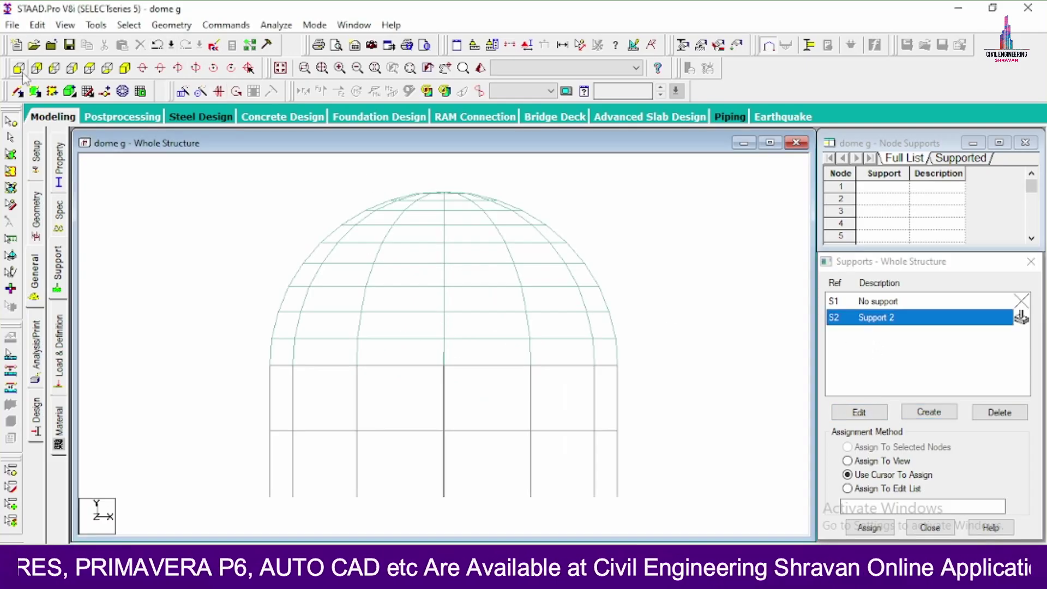
{"action": "left_click_drag", "start_coordinate": [245, 487], "coordinate": [676, 512]}
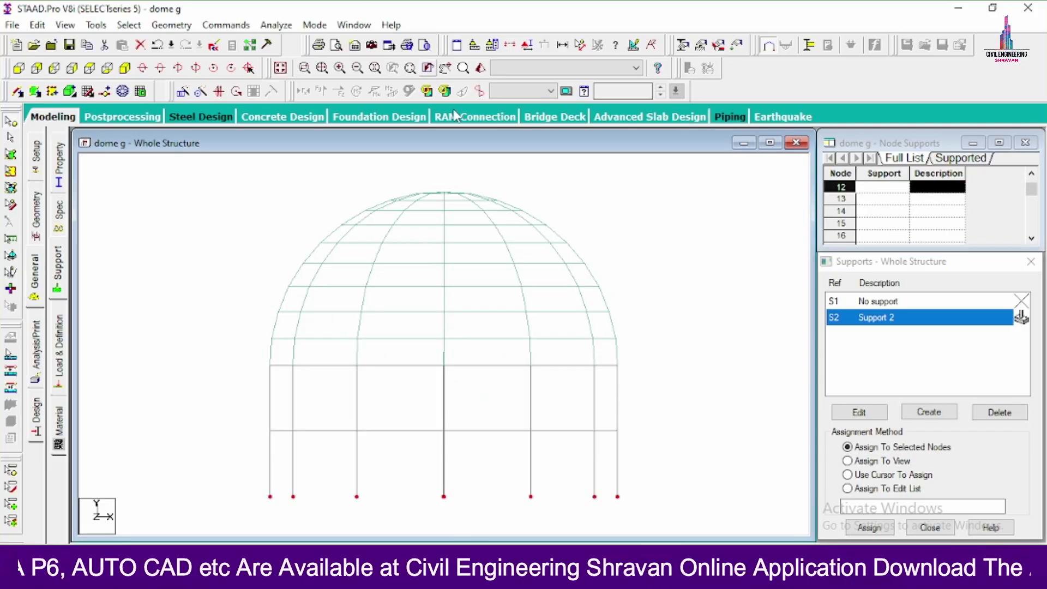
{"action": "left_click", "coordinate": [954, 458]}
{"action": "left_click", "coordinate": [869, 526]}
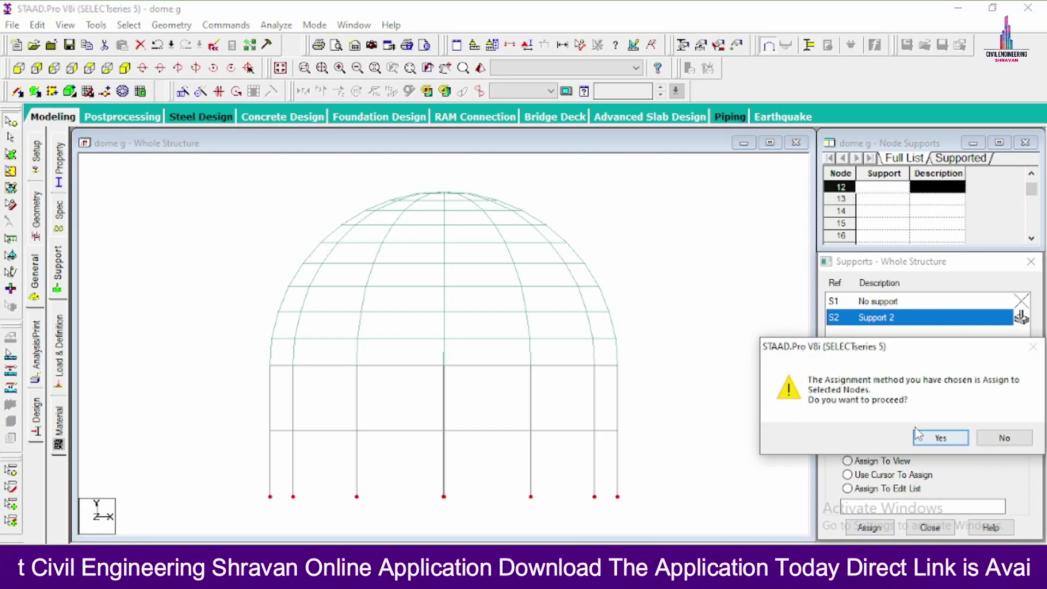
{"action": "left_click", "coordinate": [921, 439]}
{"action": "left_click", "coordinate": [676, 338]}
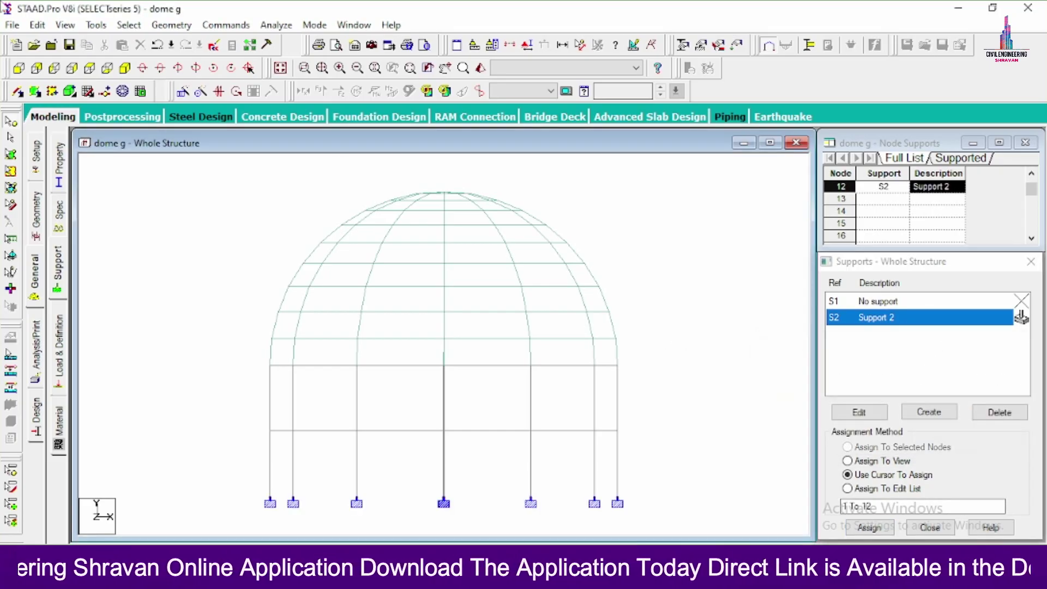
{"action": "left_click", "coordinate": [123, 68]}
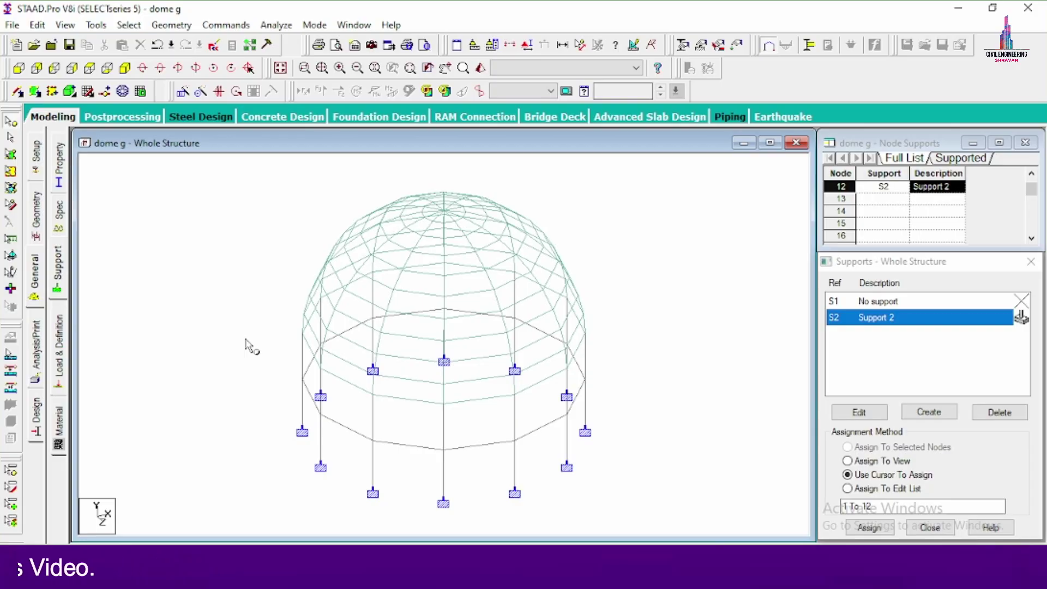
Start a new seismic definition in the load definitions with the code type IS 1893 - 2002/2005.
{"action": "left_click", "coordinate": [60, 341]}
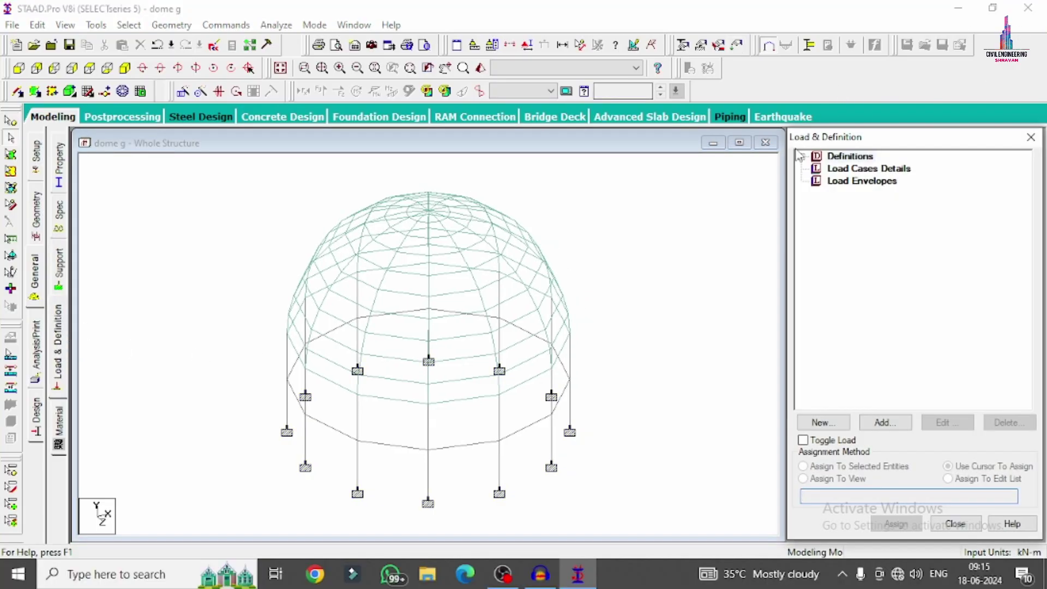
{"action": "left_click", "coordinate": [800, 158]}
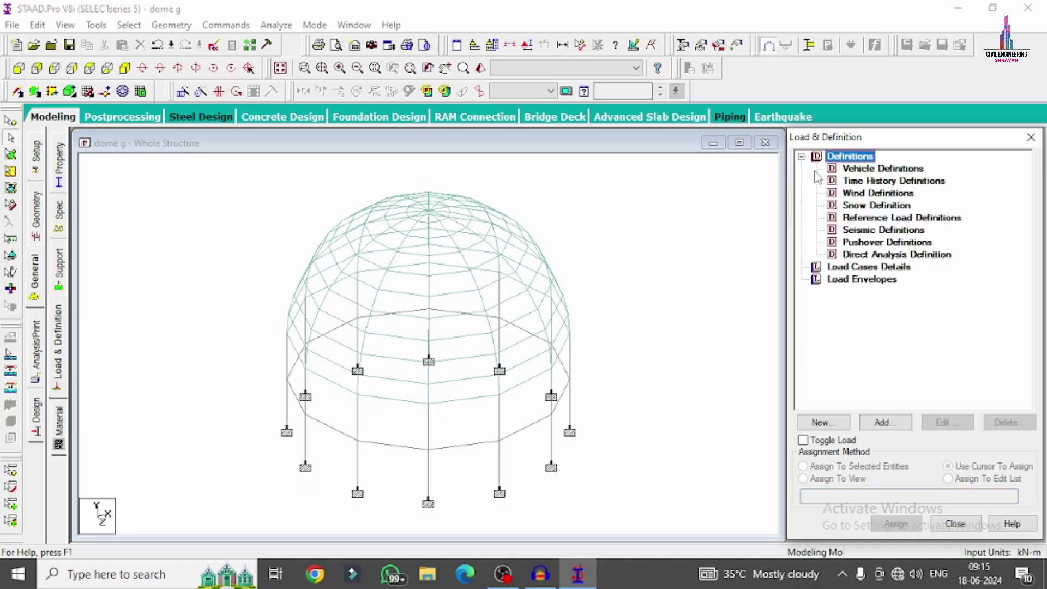
{"action": "left_click", "coordinate": [850, 231]}
{"action": "left_click", "coordinate": [887, 426]}
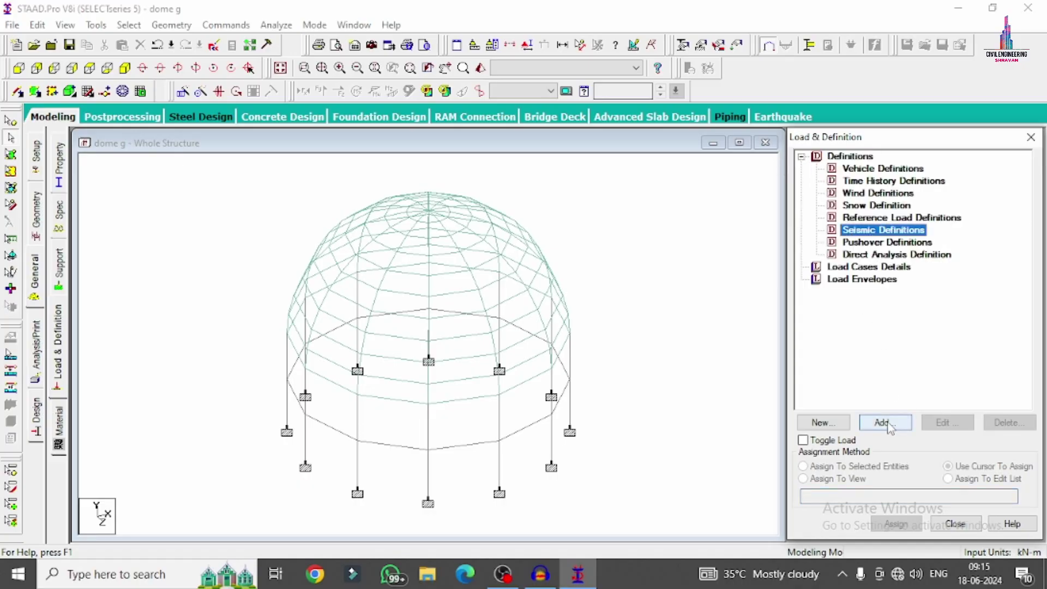
{"action": "left_click", "coordinate": [494, 156]}
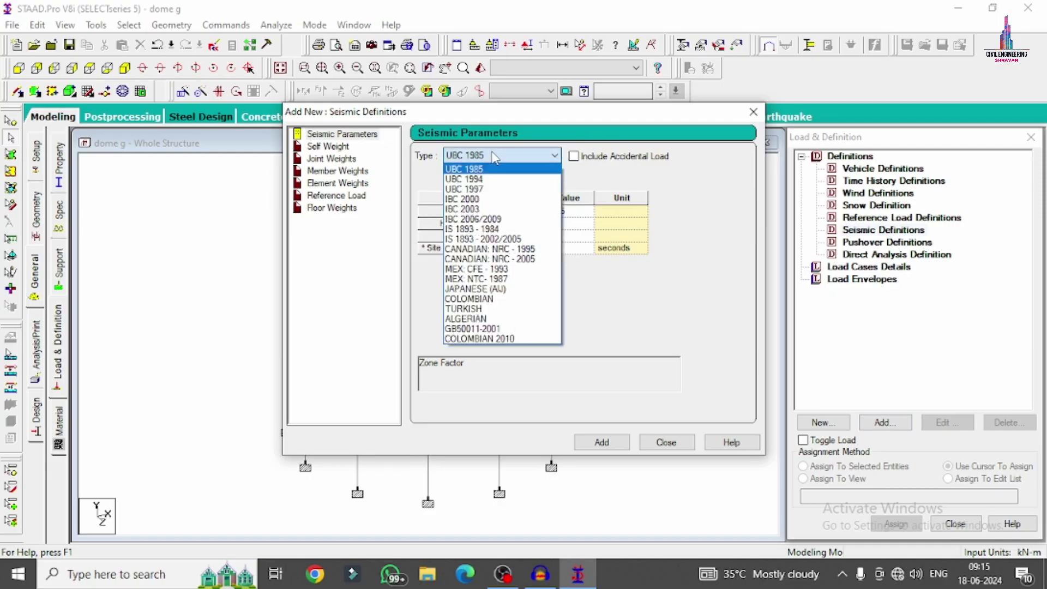
{"action": "left_click", "coordinate": [476, 240]}
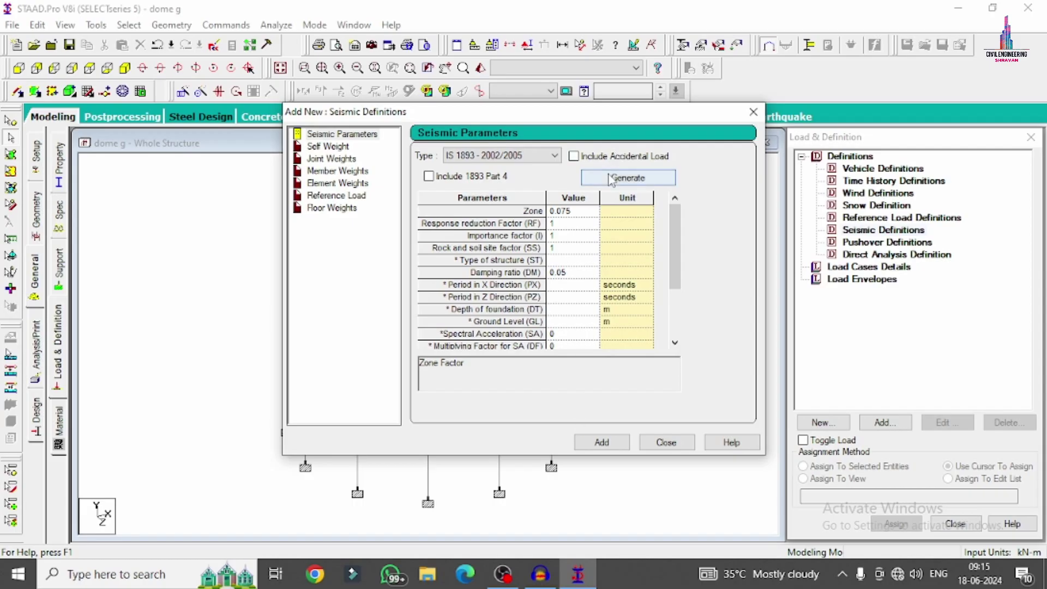
Generate the IS 1893 seismic parameters for Zone V and Medium Soil, keeping the SMRF, general building and RC frame options.
{"action": "left_click", "coordinate": [627, 178]}
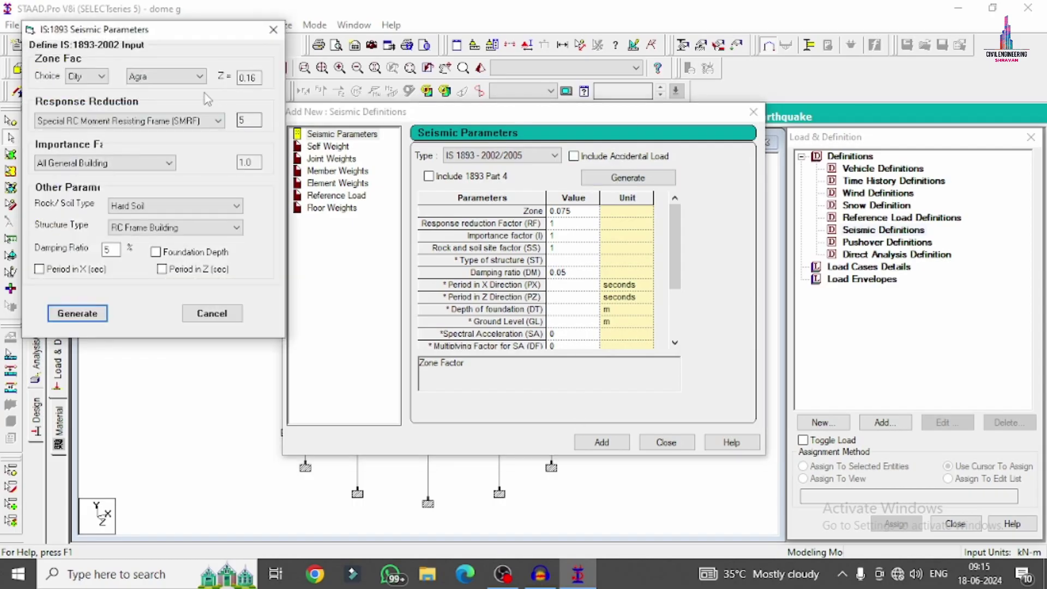
{"action": "left_click", "coordinate": [101, 76]}
{"action": "left_click", "coordinate": [77, 100]}
{"action": "left_click", "coordinate": [133, 77]}
{"action": "left_click", "coordinate": [135, 119]}
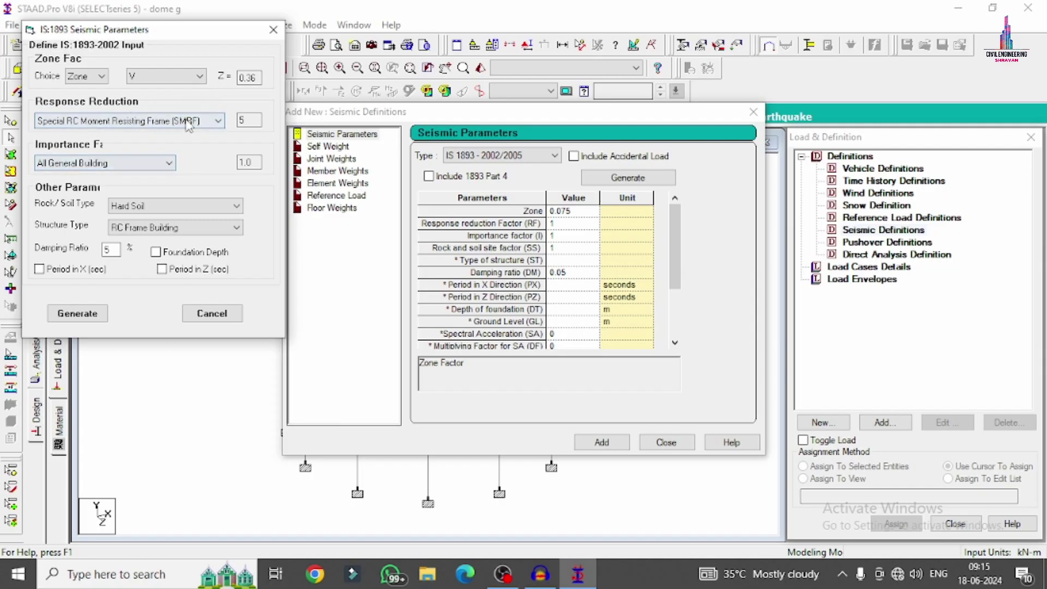
{"action": "left_click", "coordinate": [142, 205]}
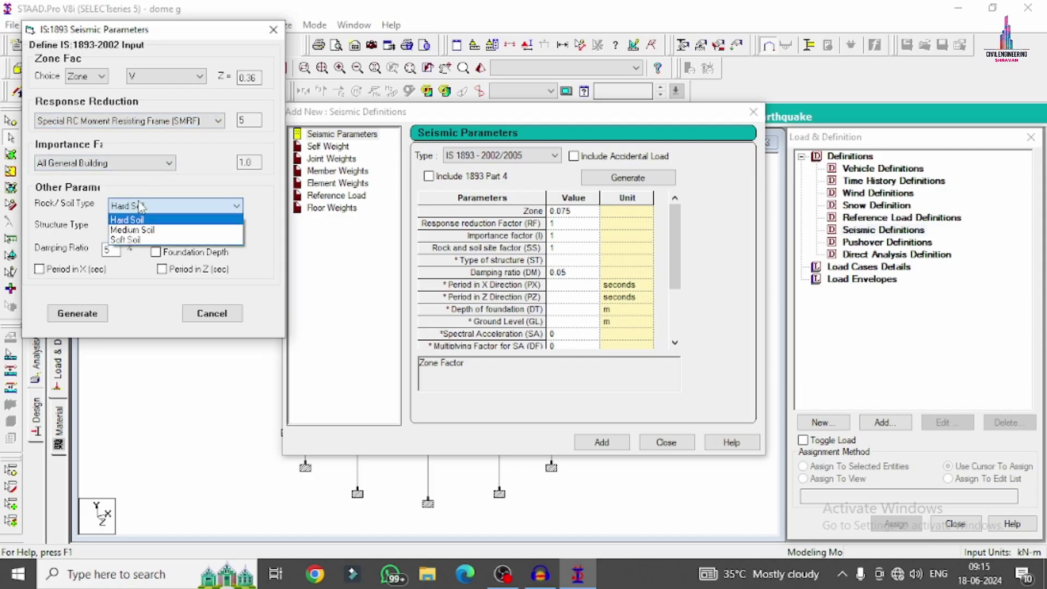
{"action": "left_click", "coordinate": [126, 230]}
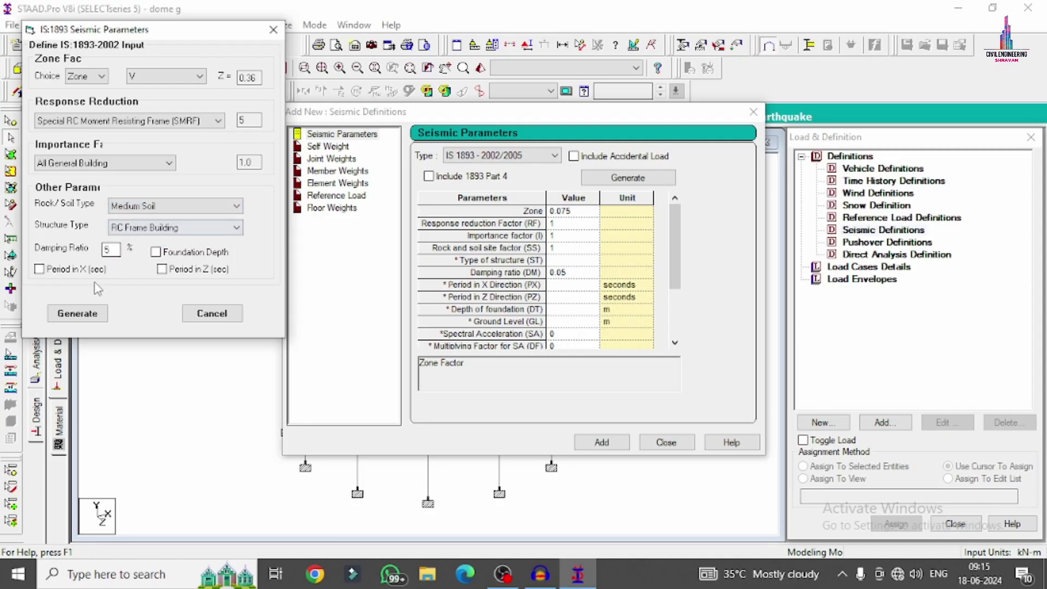
{"action": "left_click", "coordinate": [78, 313]}
Set the damping ratio to 0.05 and add the seismic parameters to the model.
{"action": "left_click", "coordinate": [564, 274]}
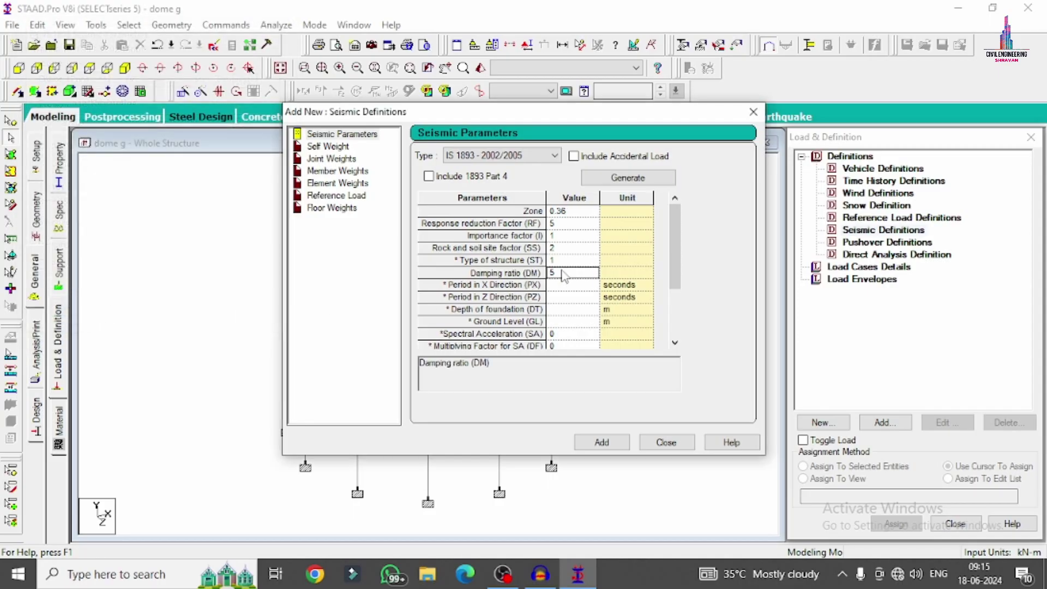
{"action": "key", "text": "BackSpace"}
{"action": "type", "text": "0.05"}
{"action": "left_click", "coordinate": [595, 443]}
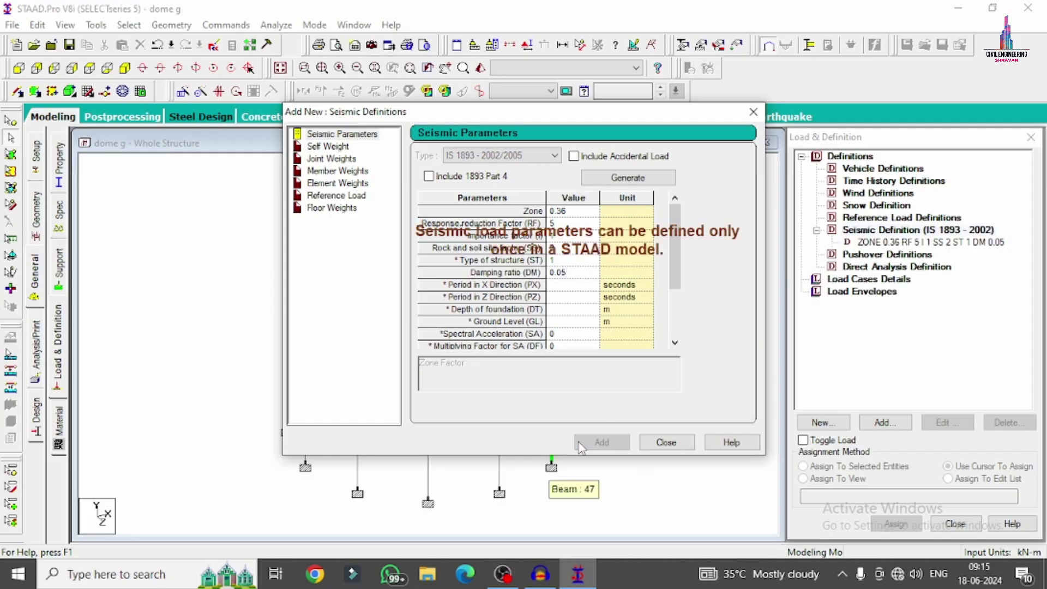
Add a self weight with factor 1 to the seismic definition.
{"action": "double_click", "coordinate": [586, 239]}
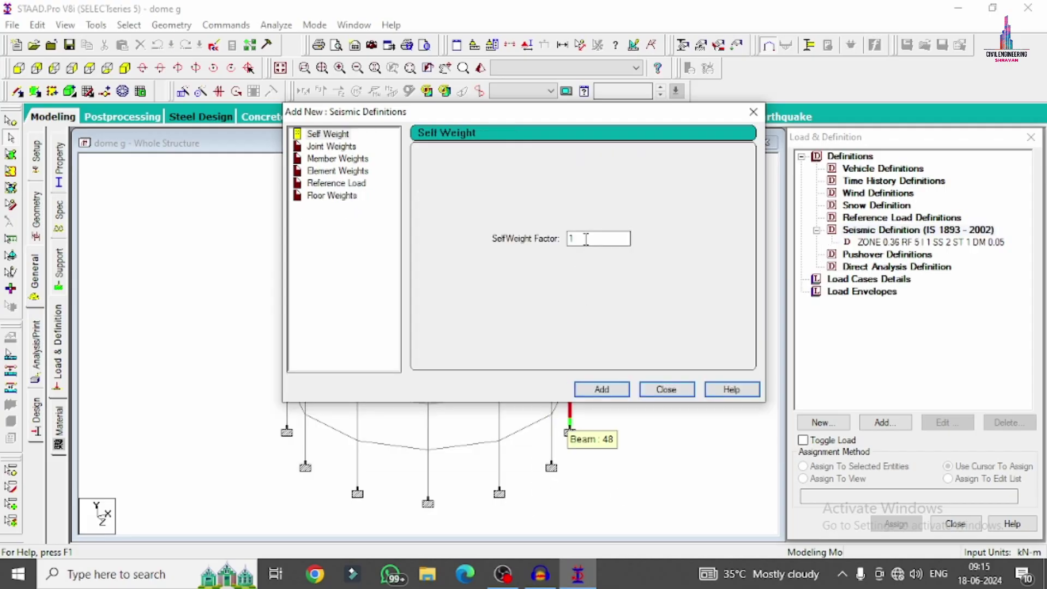
{"action": "left_click", "coordinate": [597, 391]}
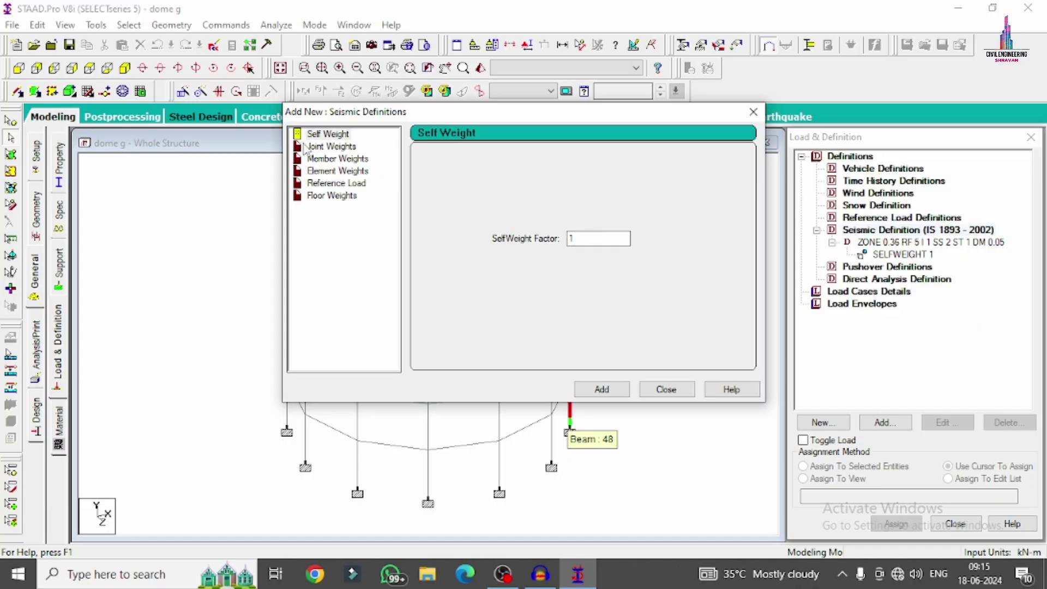
{"action": "left_click", "coordinate": [335, 158]}
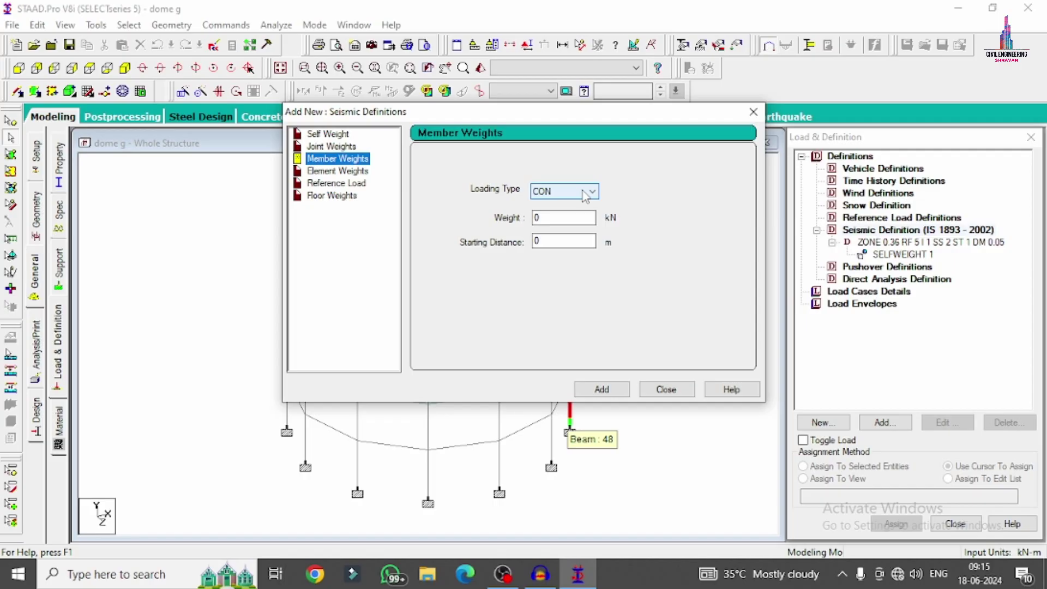
Bring up the floor weight settings of the seismic definition, and switch to Calculator to compute 0.23 × 25.
{"action": "left_click", "coordinate": [330, 196]}
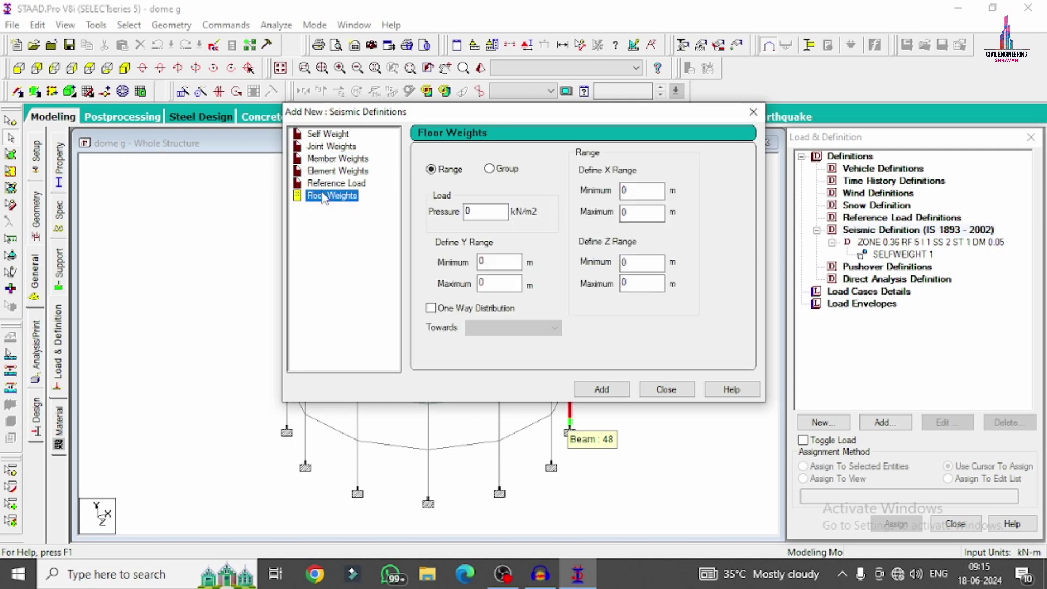
{"action": "left_click", "coordinate": [109, 574]}
{"action": "type", "text": "ca"}
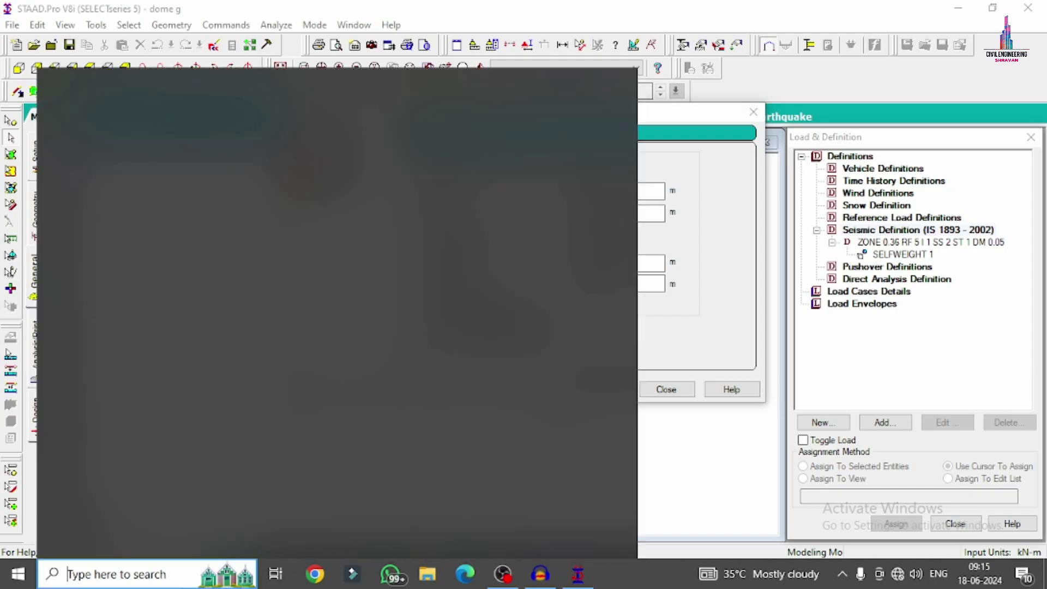
{"action": "type", "text": "l"}
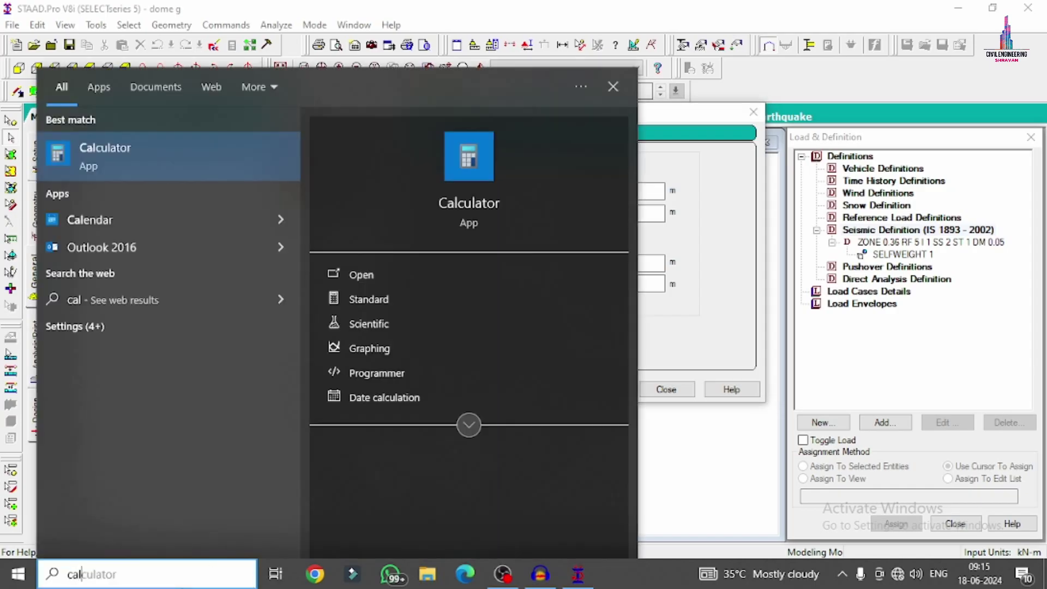
{"action": "key", "text": "Return"}
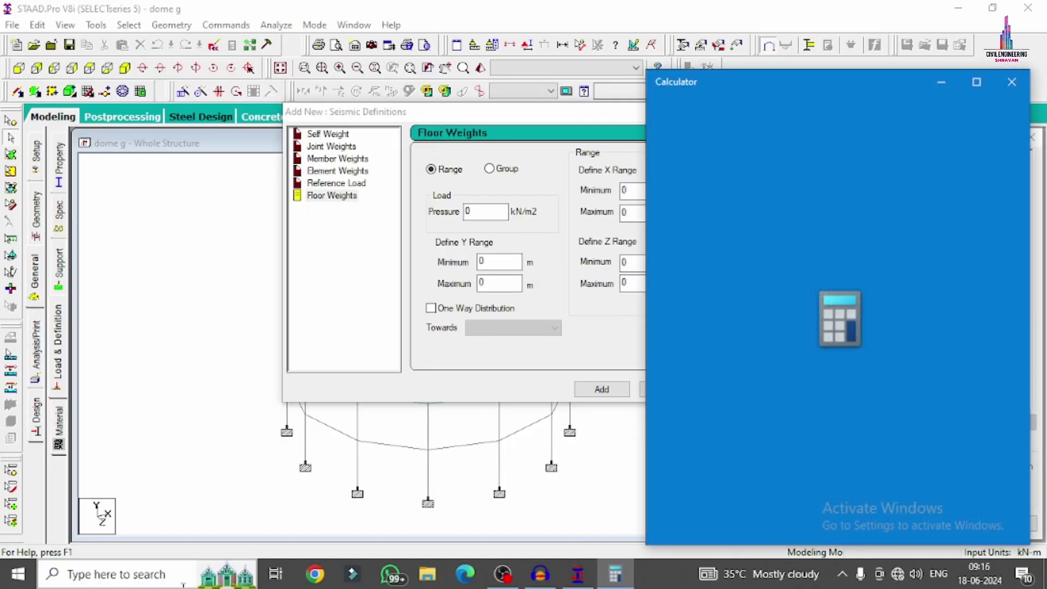
{"action": "type", "text": ".23"}
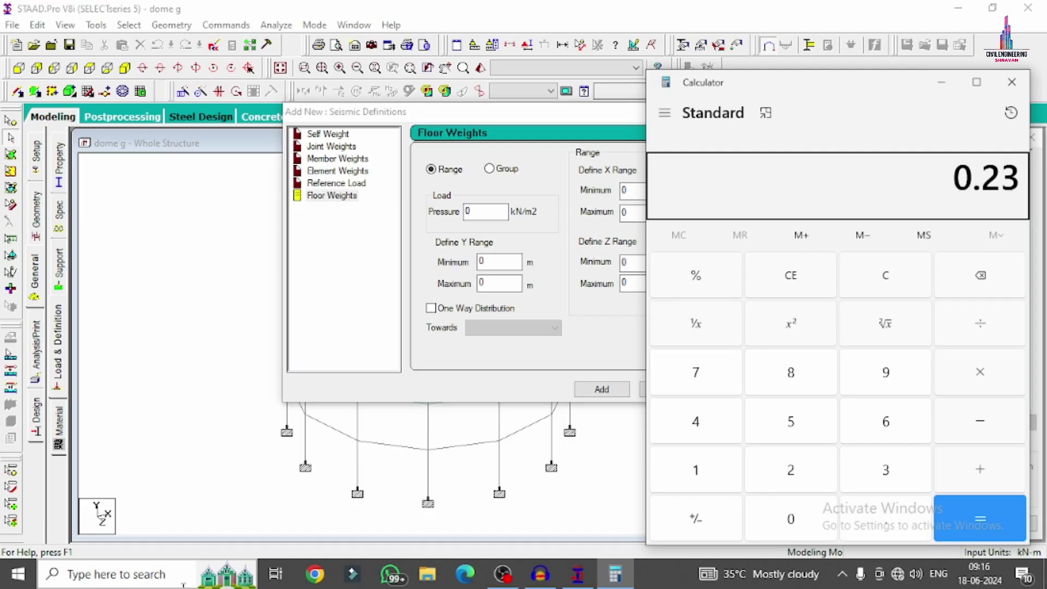
{"action": "type", "text": "*25"}
{"action": "key", "text": "Return"}
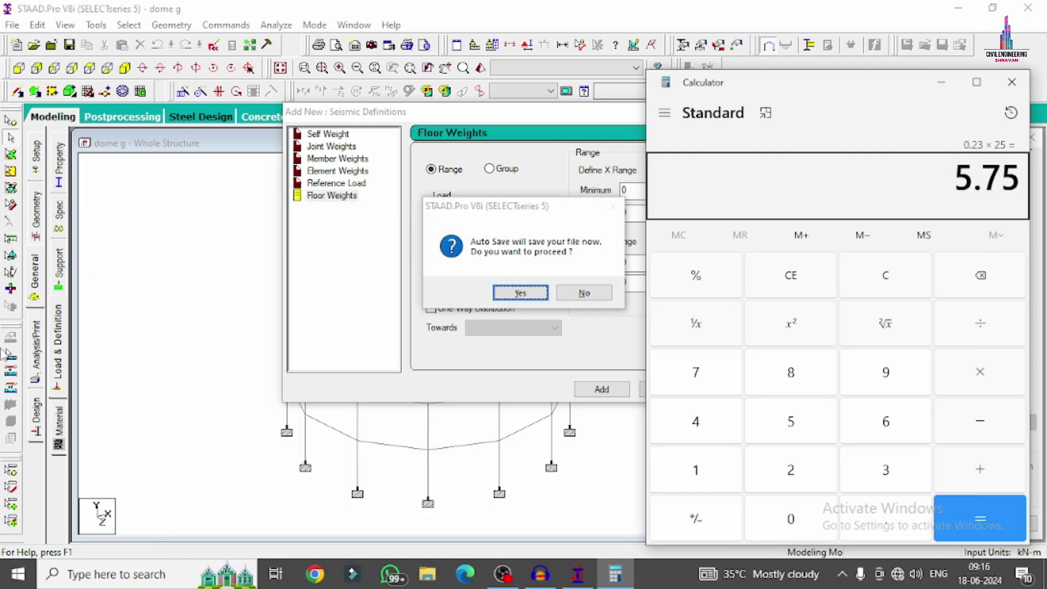
Decline the auto save and add a seismic floor weight of 5.75 kN/m2 over the Y range from 3 to 24 m.
{"action": "left_click", "coordinate": [613, 312]}
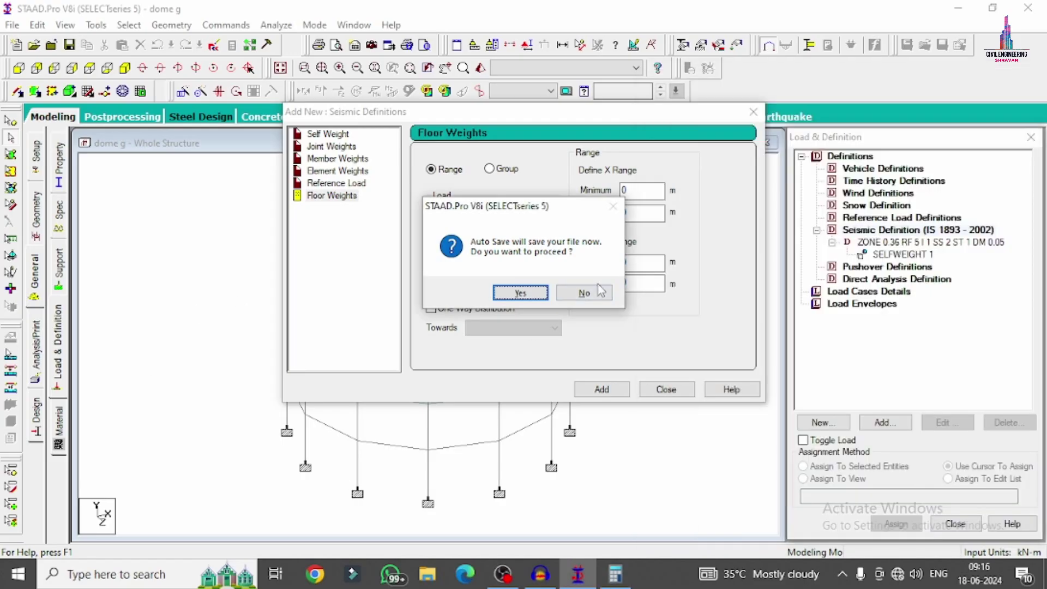
{"action": "left_click", "coordinate": [584, 293]}
{"action": "double_click", "coordinate": [486, 207]}
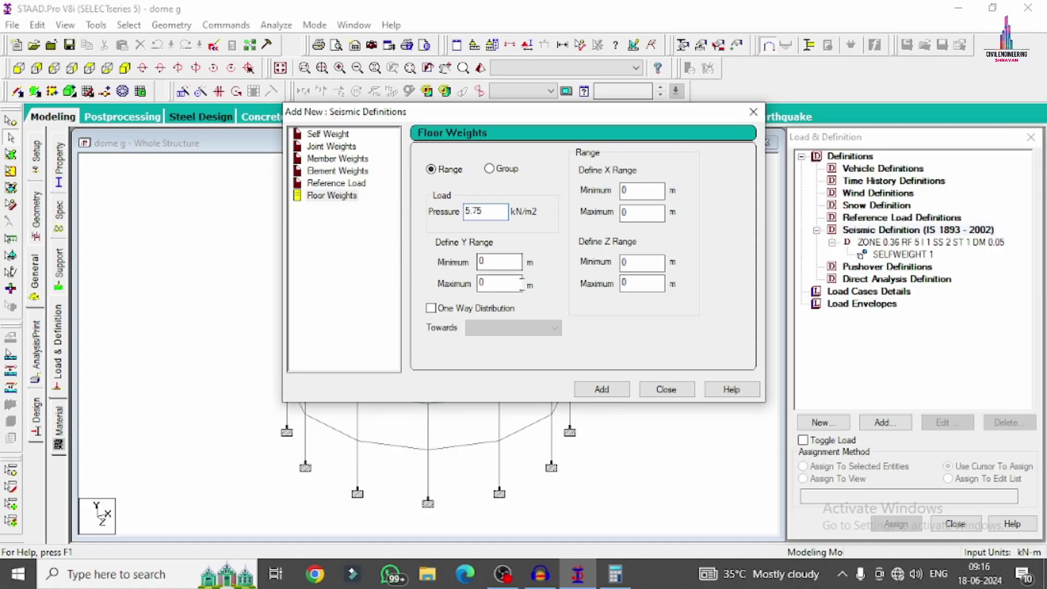
{"action": "left_click_drag", "start_coordinate": [507, 262], "coordinate": [449, 262]}
{"action": "left_click", "coordinate": [598, 390]}
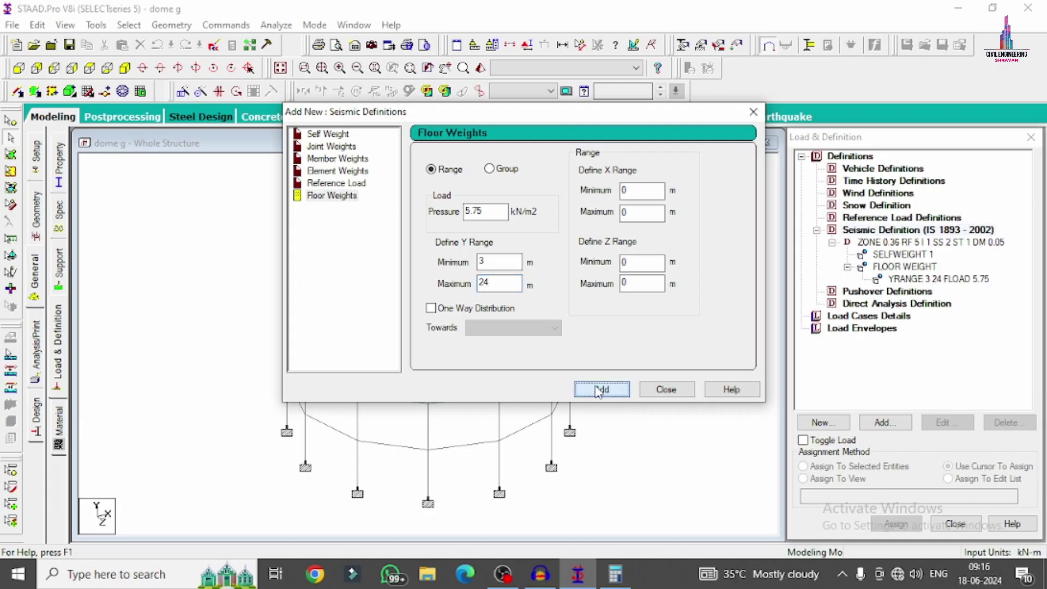
{"action": "left_click", "coordinate": [669, 388]}
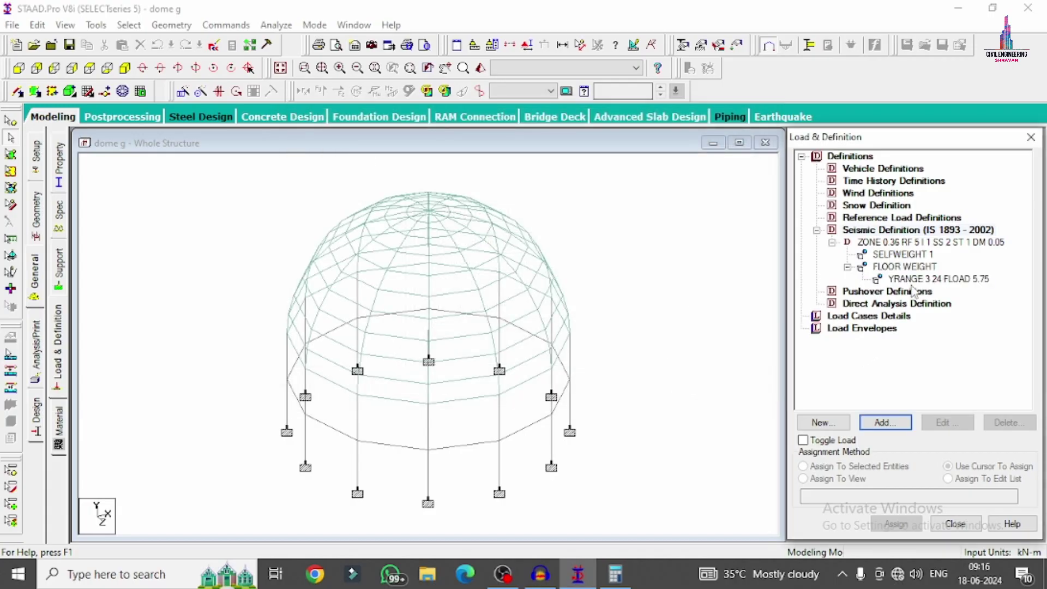
Add the wind type definitions WIND 1 and WIND 2, and delete WIND 2.
{"action": "left_click", "coordinate": [867, 193]}
{"action": "left_click", "coordinate": [874, 423]}
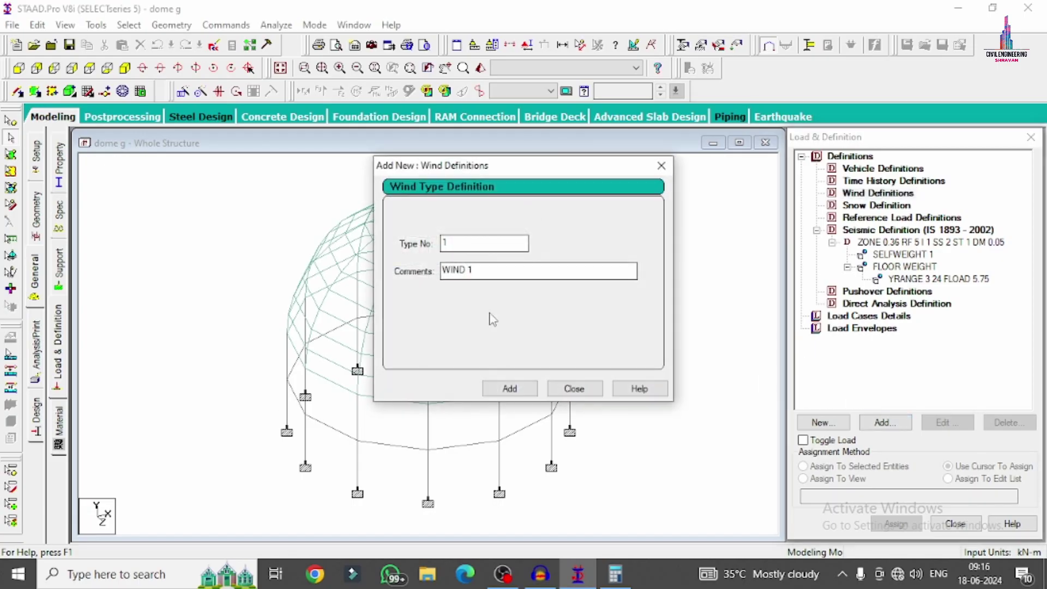
{"action": "left_click", "coordinate": [508, 389]}
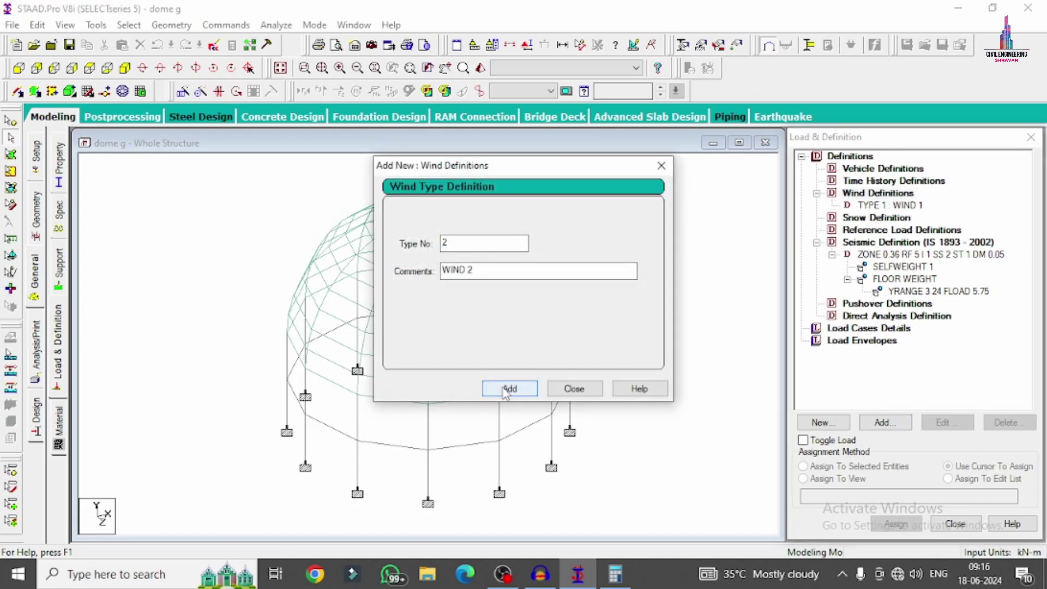
{"action": "left_click", "coordinate": [504, 388]}
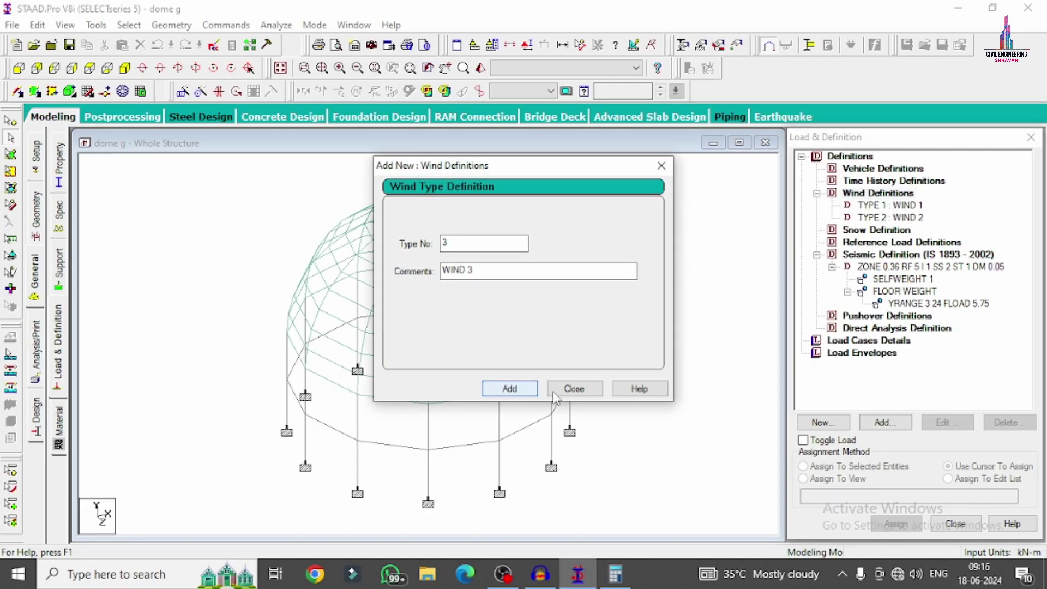
{"action": "left_click", "coordinate": [574, 388]}
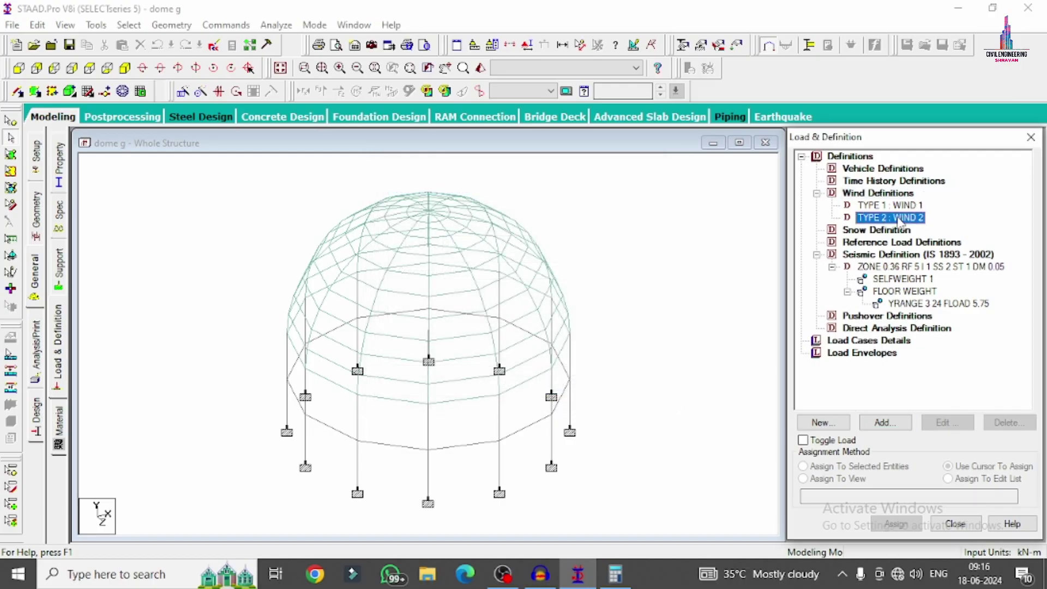
{"action": "left_click", "coordinate": [899, 218]}
{"action": "left_click", "coordinate": [1006, 423]}
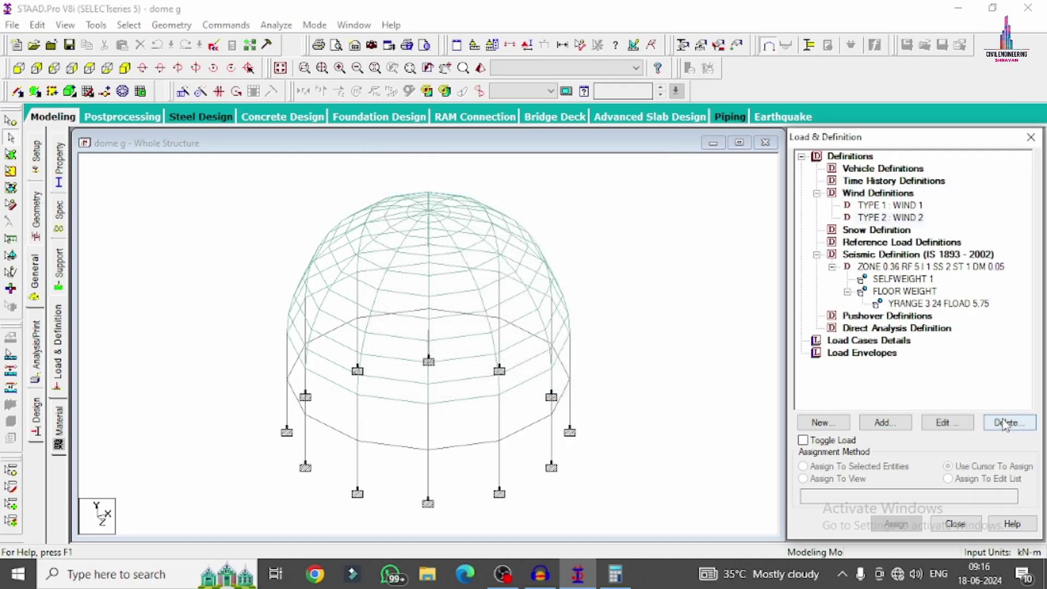
Enter custom wind intensities for WIND 1 of 1.2 kN/m2 at 24 m height and 1 kN/m2 at 18 m.
{"action": "left_click", "coordinate": [875, 206]}
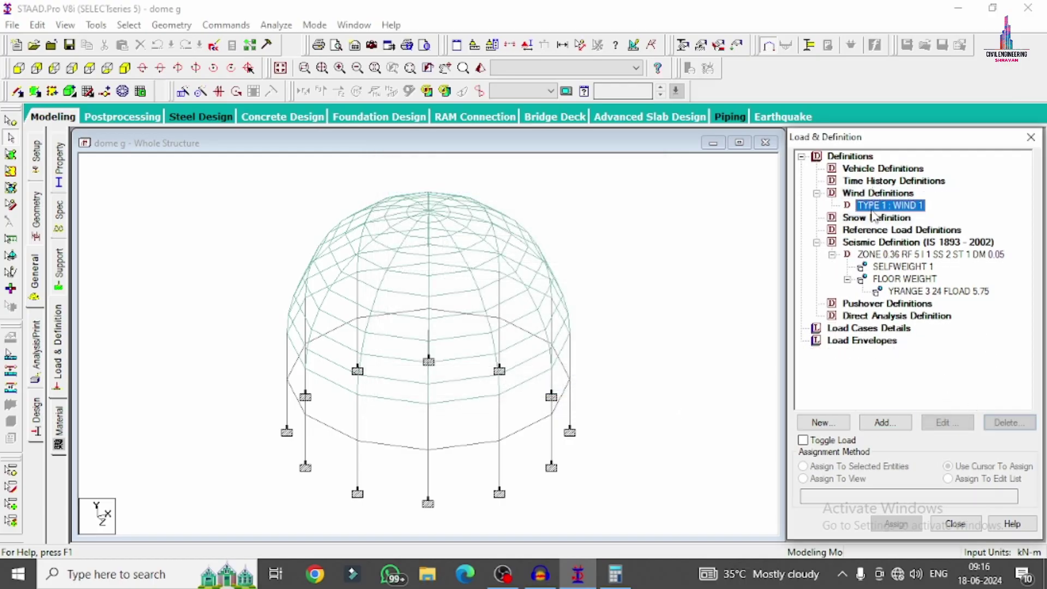
{"action": "left_click", "coordinate": [886, 423]}
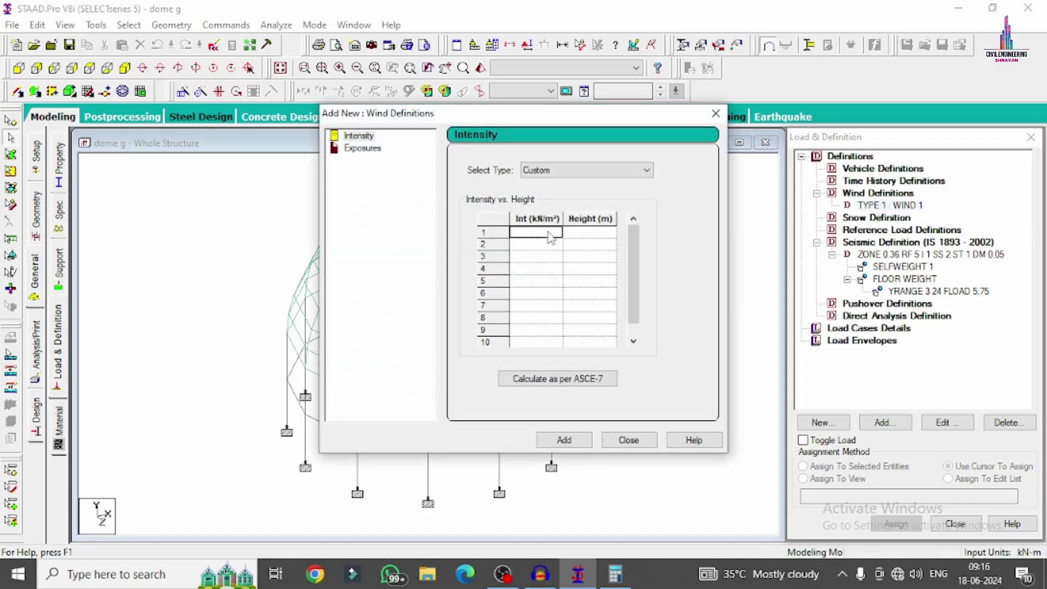
{"action": "type", "text": "1.2"}
{"action": "key", "text": "Tab"}
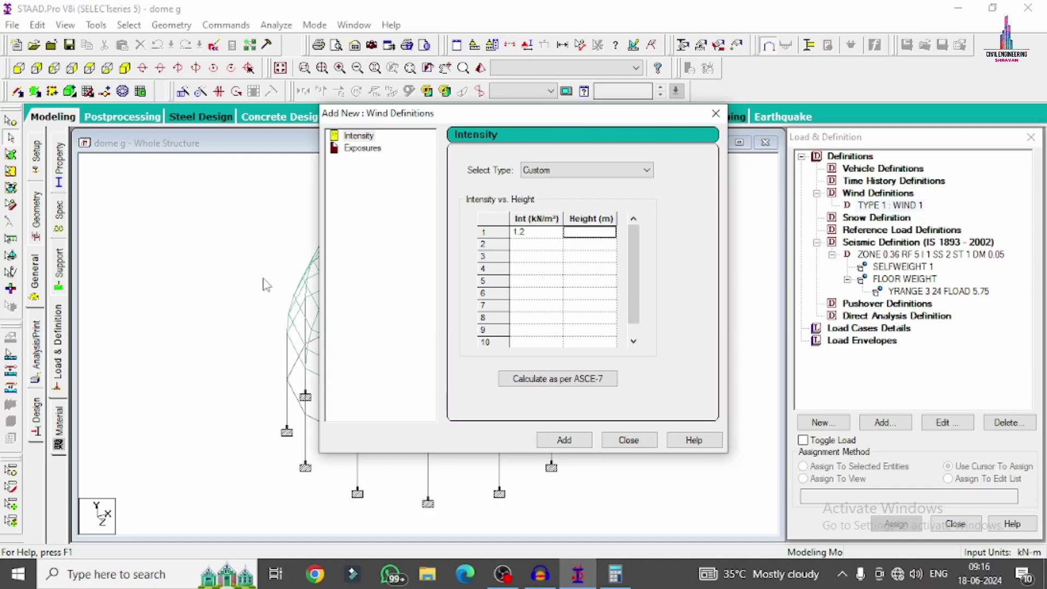
{"action": "type", "text": "24"}
{"action": "left_click", "coordinate": [533, 244]}
{"action": "type", "text": "1"}
{"action": "left_click", "coordinate": [581, 245]}
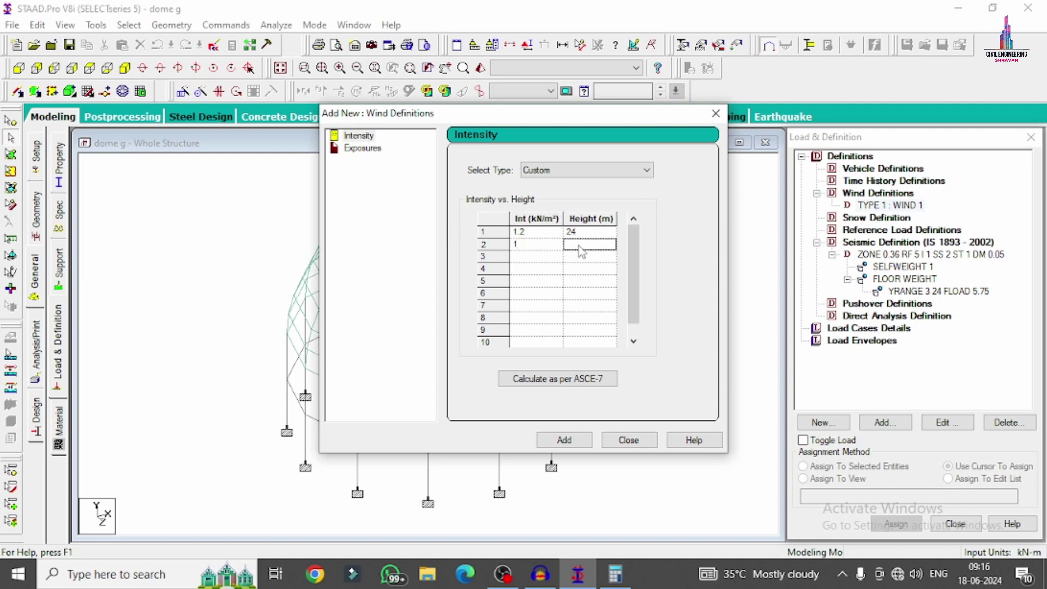
{"action": "type", "text": "18"}
Enter wind intensities of 0.5 kN/m2 at 12 m and 0.4 kN/m2 at 9 m, and add the intensity table to WIND 1.
{"action": "left_click", "coordinate": [538, 257]}
{"action": "type", "text": "0.5"}
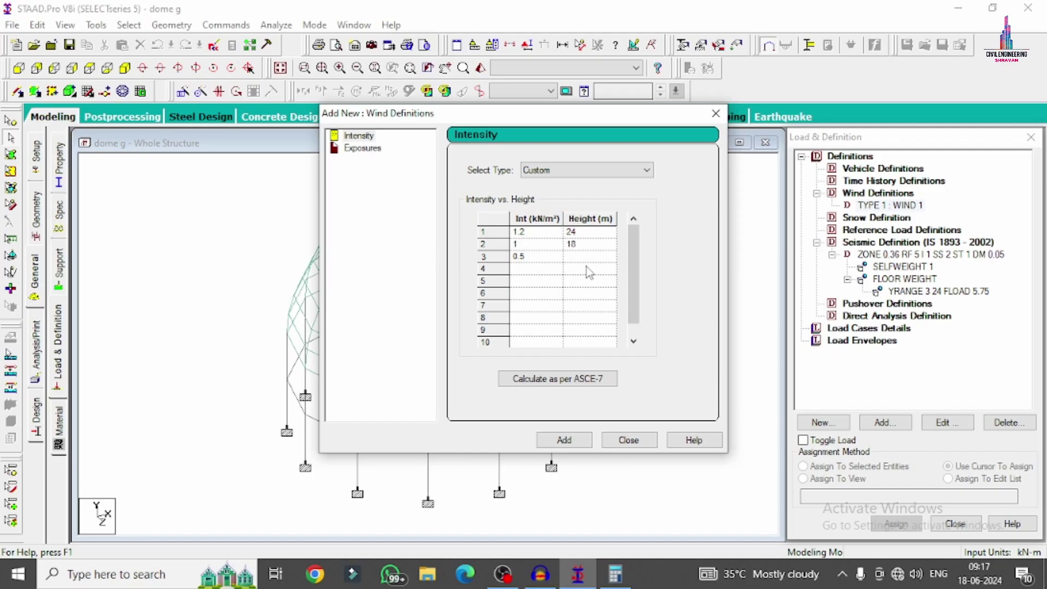
{"action": "left_click", "coordinate": [587, 259]}
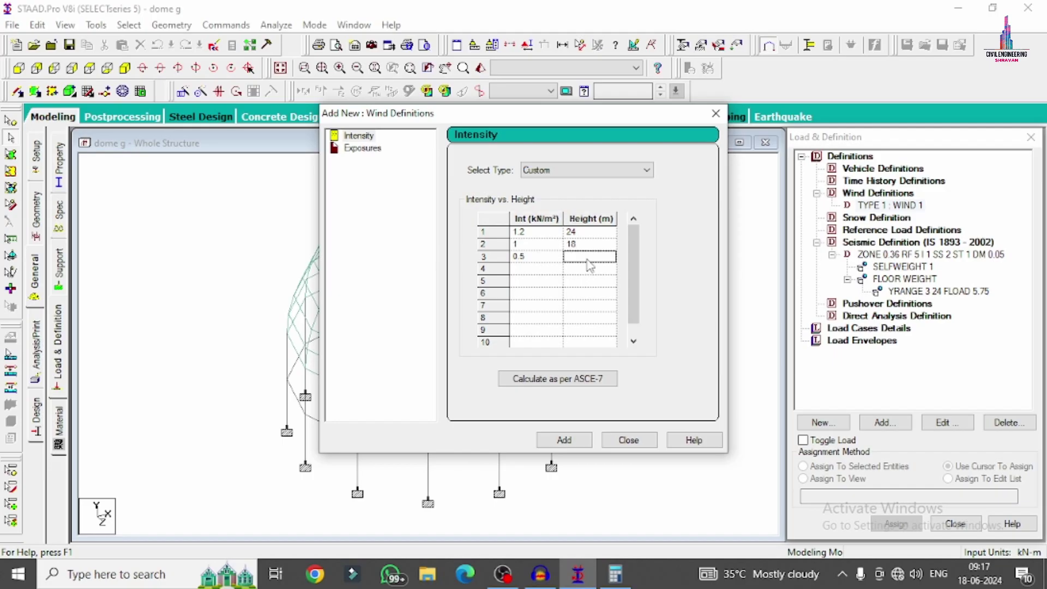
{"action": "type", "text": "12"}
{"action": "left_click", "coordinate": [542, 271]}
{"action": "type", "text": "0.4"}
{"action": "key", "text": "Tab"}
{"action": "type", "text": "9"}
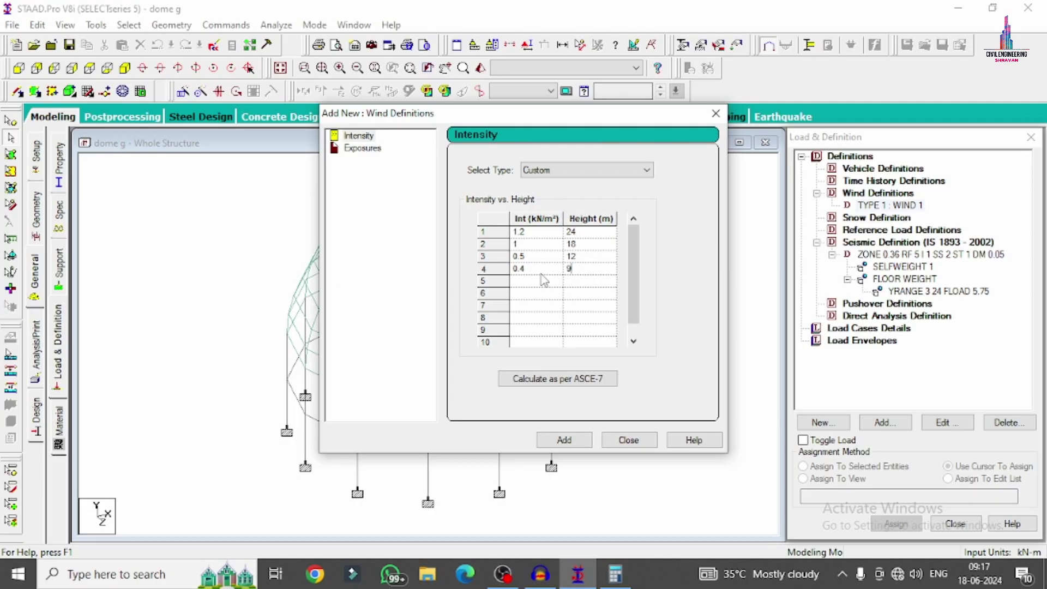
{"action": "left_click", "coordinate": [563, 439]}
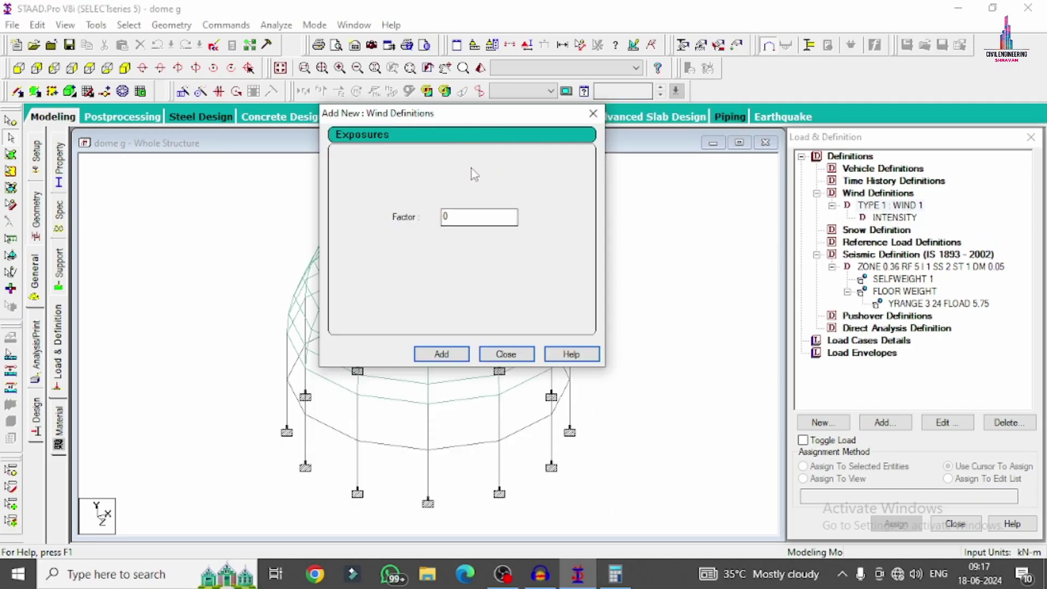
Add an exposure with factor 1 to the WIND 1 definition.
{"action": "double_click", "coordinate": [476, 216]}
{"action": "type", "text": "1"}
{"action": "key", "text": "Return"}
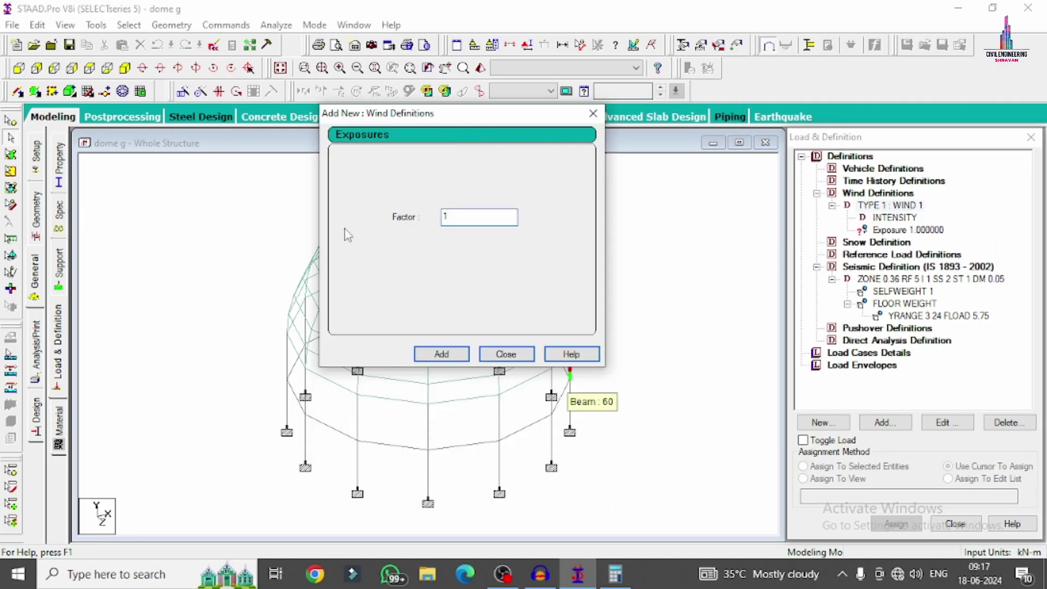
{"action": "left_click", "coordinate": [528, 354]}
Assign the wind exposure of factor 1 to the whole view of the structure.
{"action": "left_click", "coordinate": [888, 230]}
{"action": "left_click", "coordinate": [630, 385]}
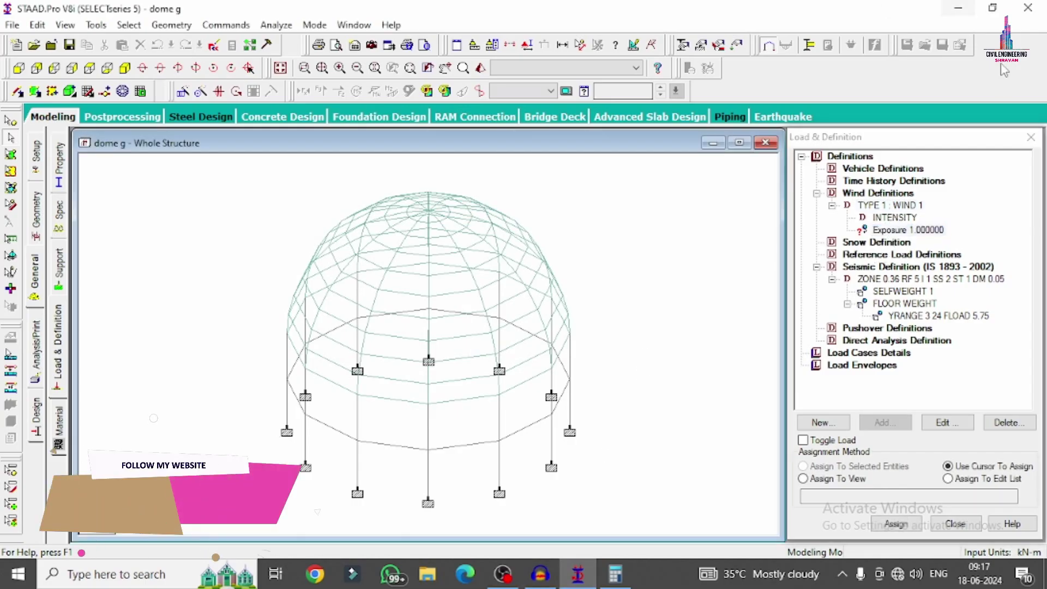
{"action": "left_click", "coordinate": [908, 229]}
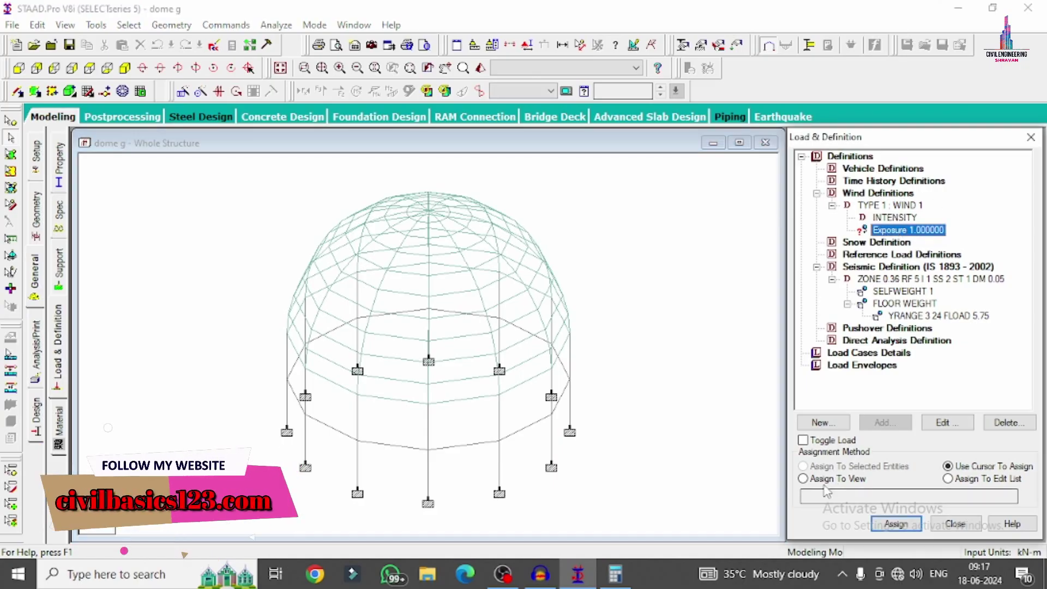
{"action": "left_click", "coordinate": [803, 478]}
{"action": "left_click", "coordinate": [897, 524]}
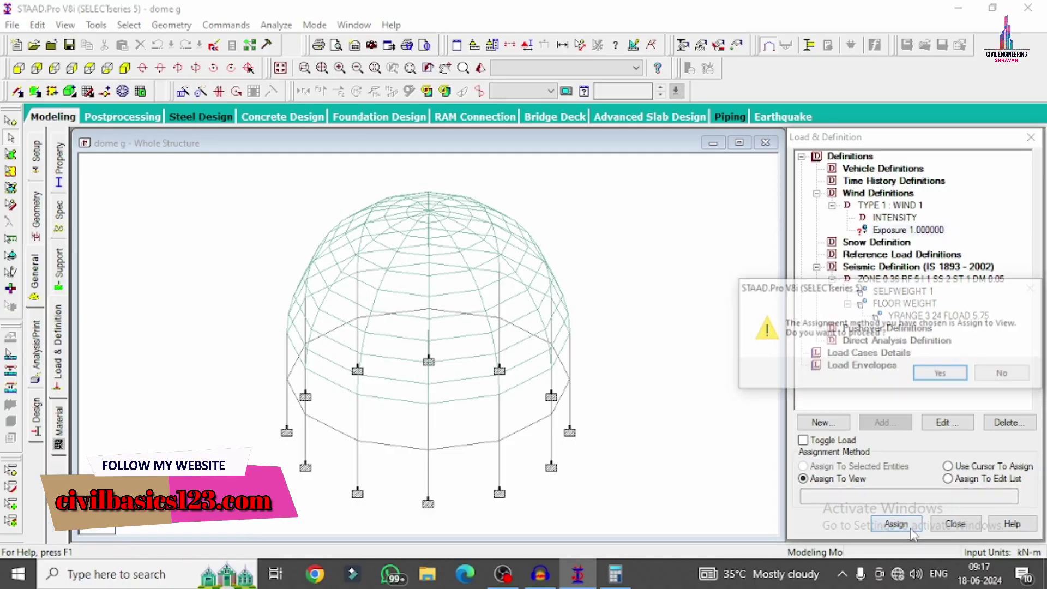
{"action": "left_click", "coordinate": [935, 375]}
{"action": "left_click", "coordinate": [634, 261]}
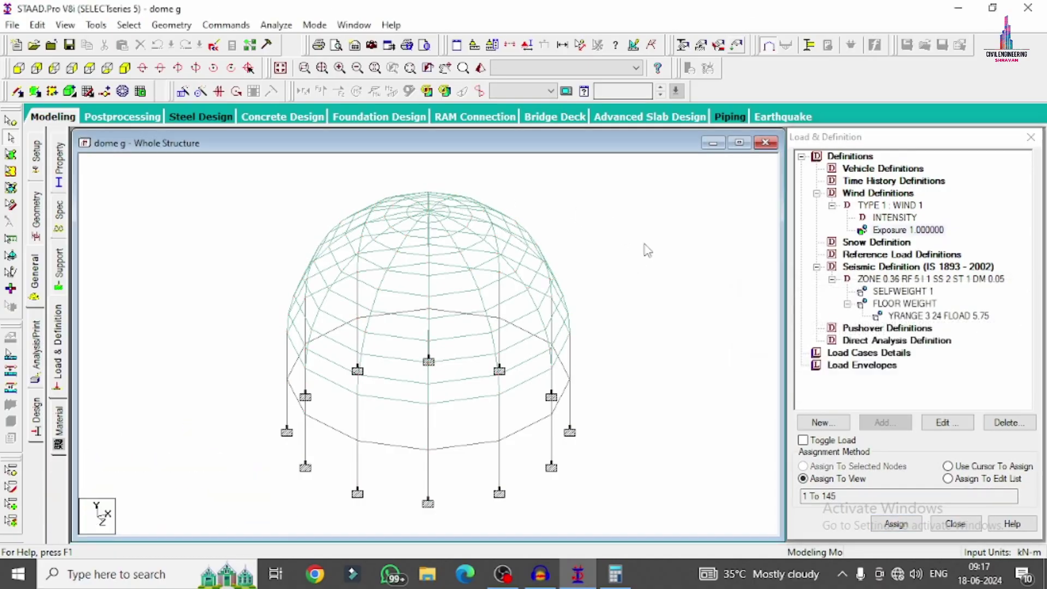
Create primary load case 1 with the Seismic loading type and the title EQX.
{"action": "left_click", "coordinate": [61, 348]}
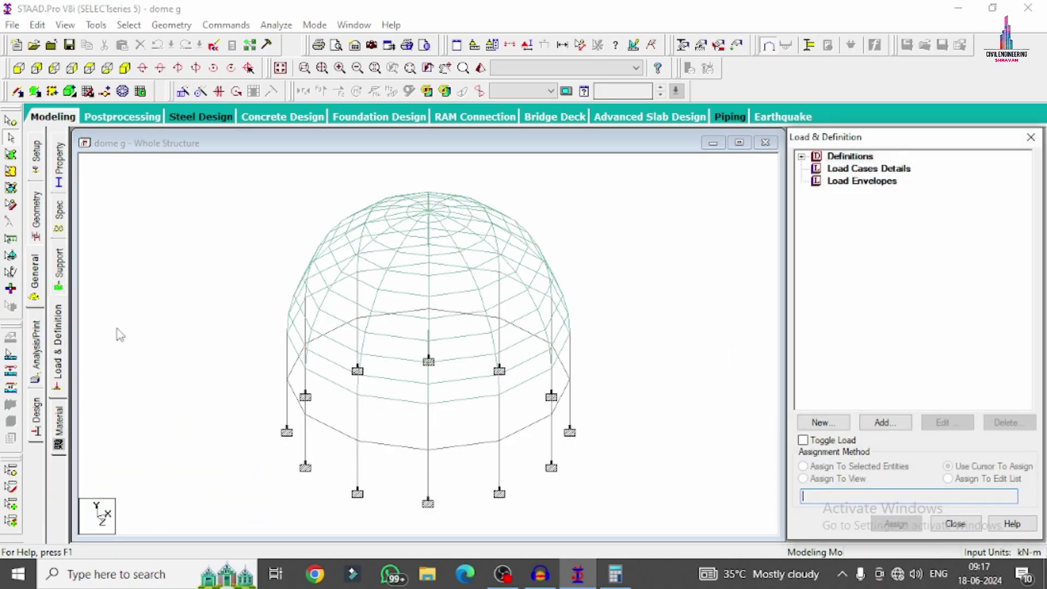
{"action": "left_click", "coordinate": [848, 169]}
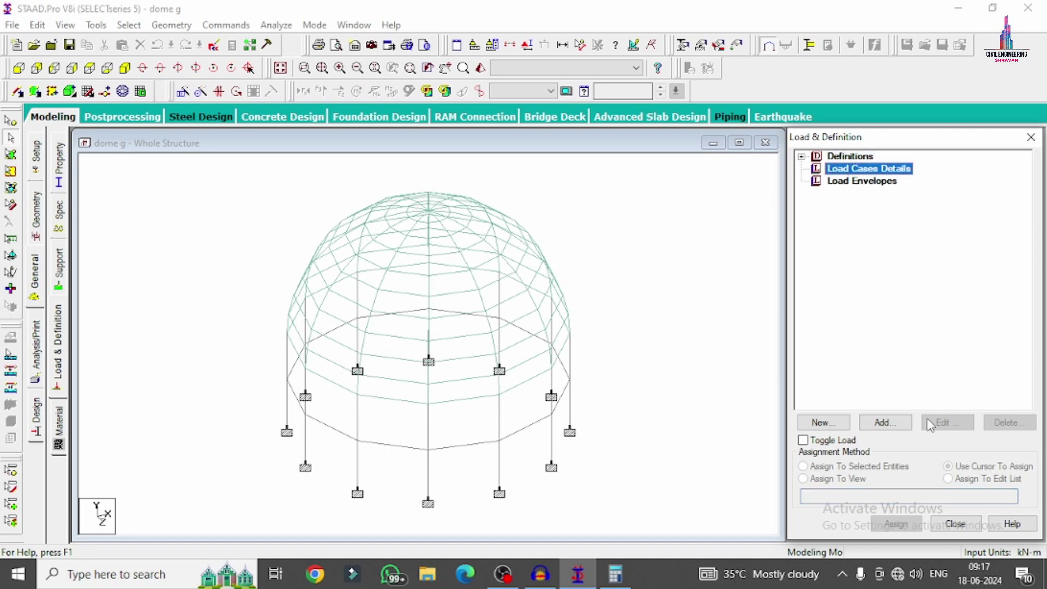
{"action": "left_click", "coordinate": [880, 425]}
{"action": "left_click", "coordinate": [597, 200]}
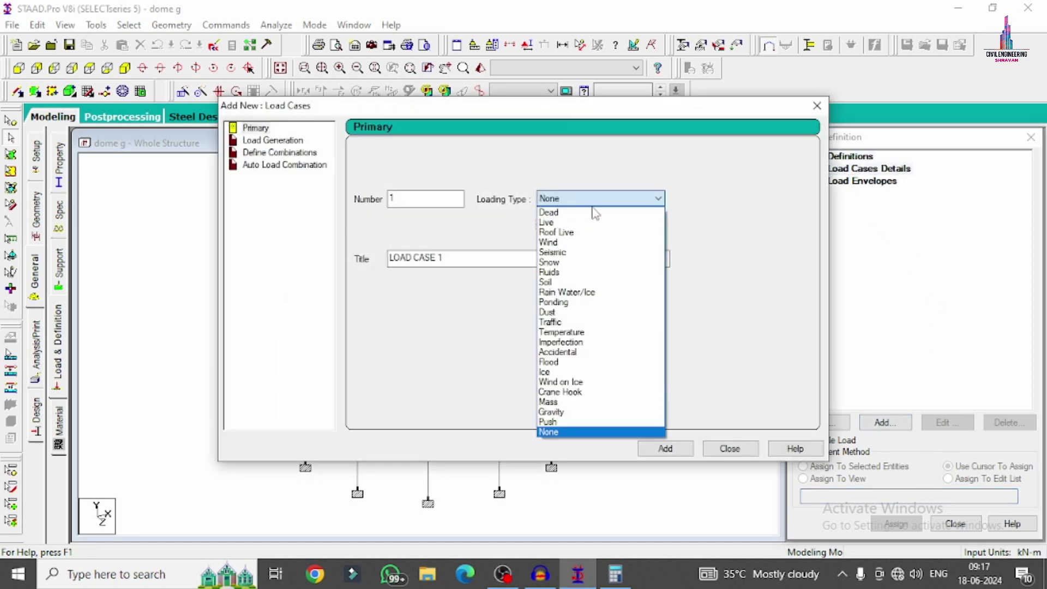
{"action": "left_click", "coordinate": [569, 253]}
{"action": "left_click_drag", "start_coordinate": [456, 260], "coordinate": [282, 263]}
{"action": "type", "text": "EQX"}
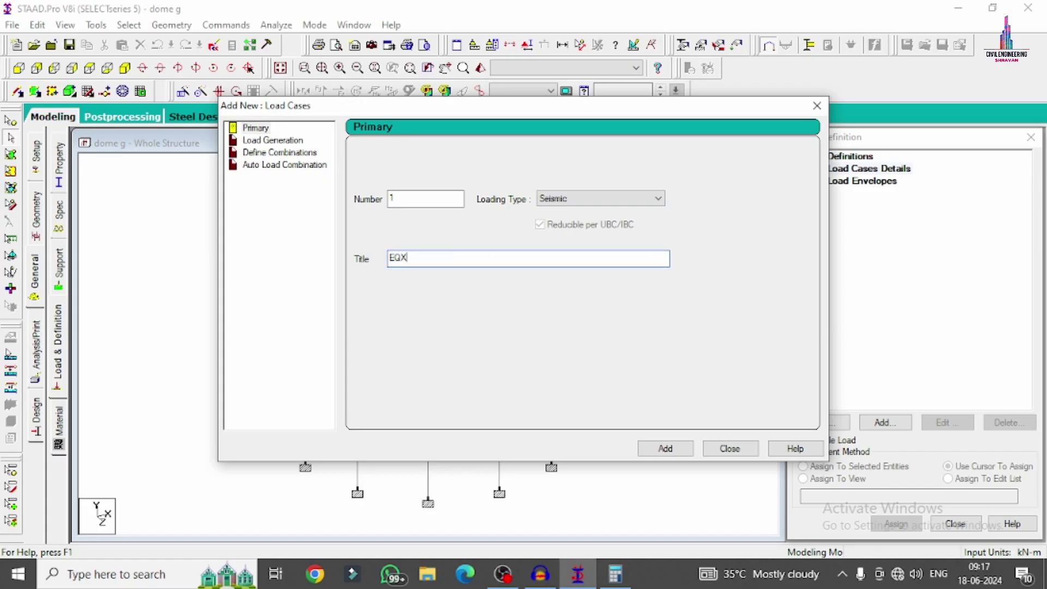
{"action": "key", "text": "Return"}
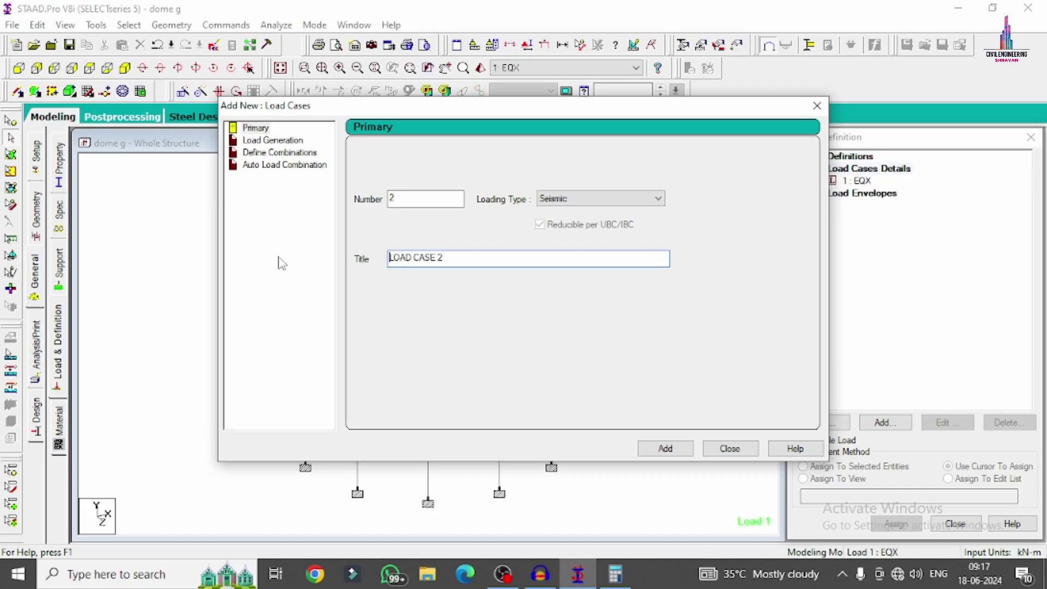
Add primary load cases 2 and 3 titled EQZ and WX, keeping the Seismic loading type.
{"action": "key", "text": "ctrl+a"}
{"action": "key", "text": "BackSpace"}
{"action": "key", "text": "Return"}
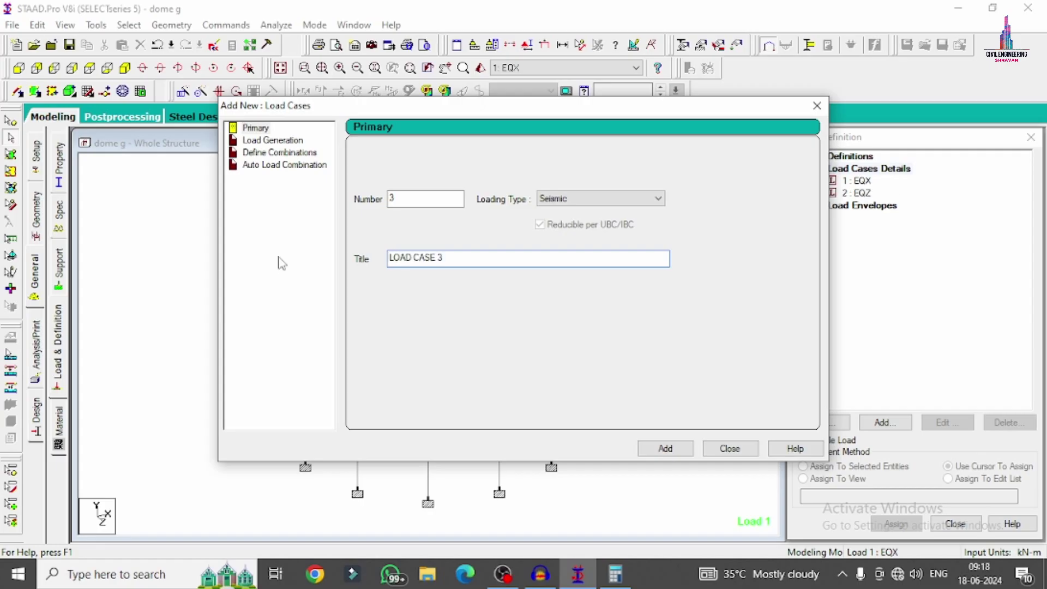
{"action": "key", "text": "ctrl+a"}
{"action": "key", "text": "BackSpace"}
{"action": "key", "text": "Return"}
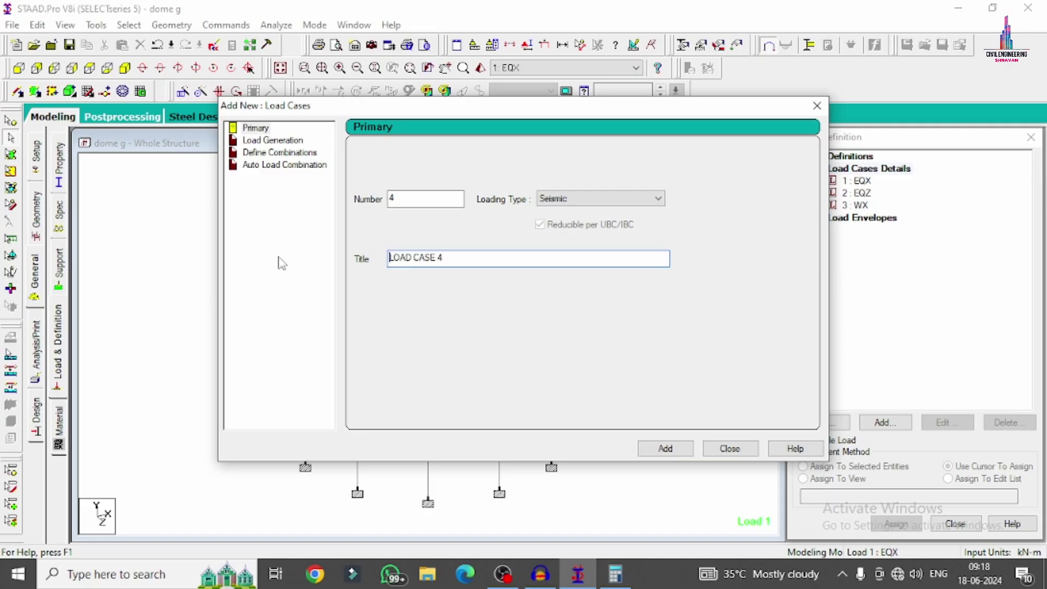
Add primary load cases 4 and 5 titled WZ and DL, keeping the Seismic loading type.
{"action": "key", "text": "ctrl+a"}
{"action": "key", "text": "BackSpace"}
{"action": "type", "text": "WZ"}
{"action": "key", "text": "Return"}
{"action": "key", "text": "ctrl+a"}
{"action": "type", "text": "D"}
{"action": "key", "text": "Return"}
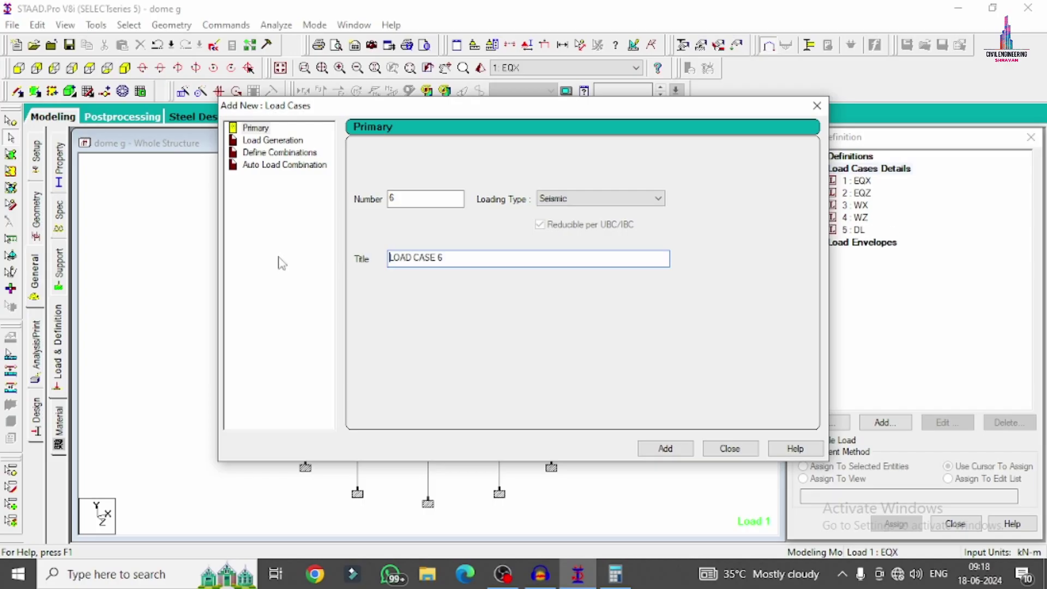
Add primary load case 6 titled RL and finish adding load cases.
{"action": "key", "text": "ctrl+a"}
{"action": "key", "text": "BackSpace"}
{"action": "type", "text": "R"}
{"action": "type", "text": "L"}
{"action": "key", "text": "Return"}
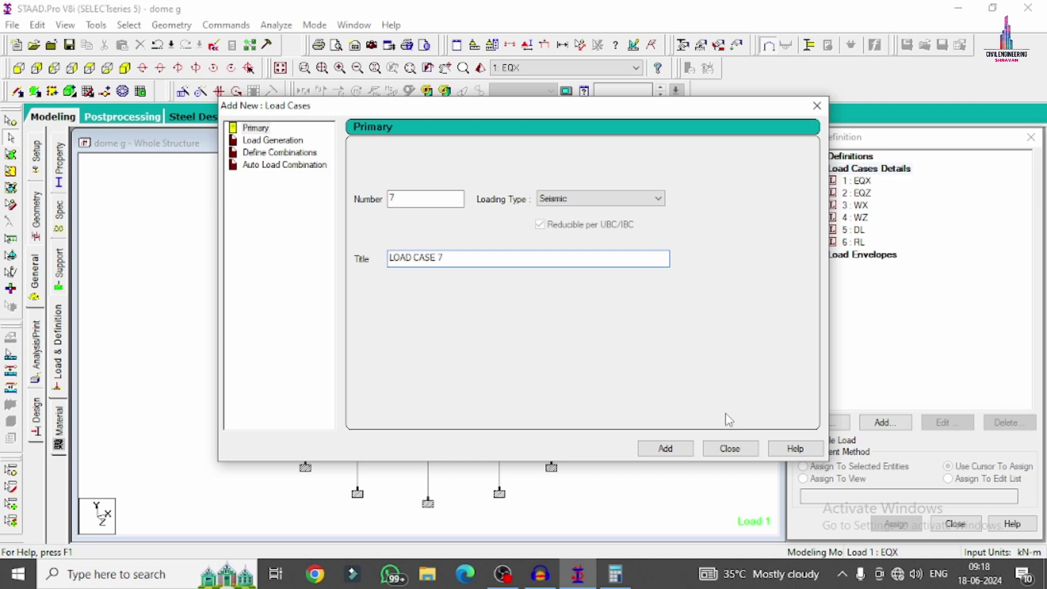
{"action": "left_click", "coordinate": [729, 448]}
Add a seismic load in the X direction with factor 1 to load case EQX.
{"action": "left_click", "coordinate": [857, 180]}
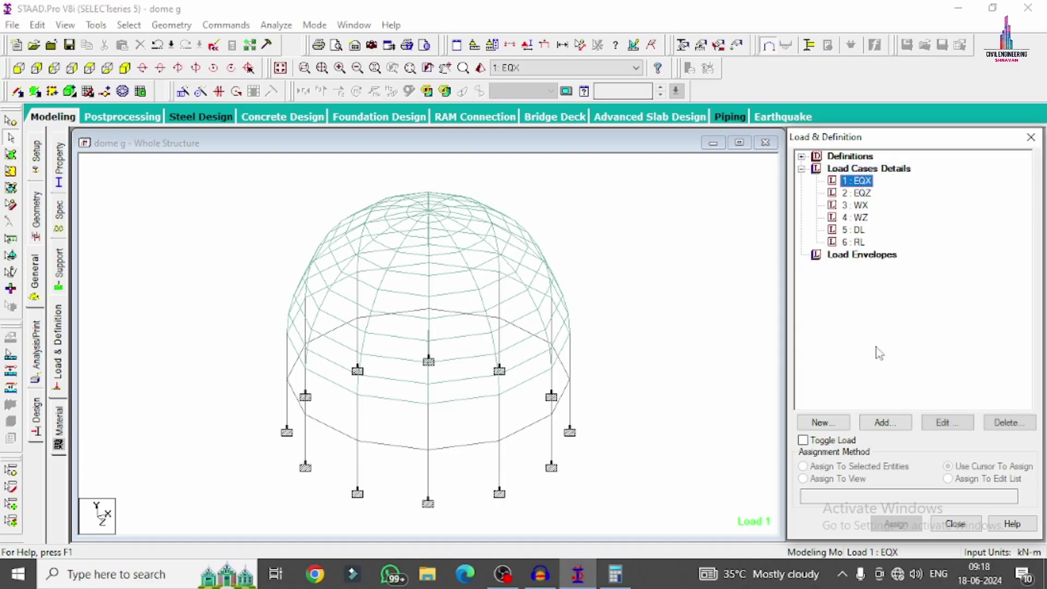
{"action": "left_click", "coordinate": [884, 423]}
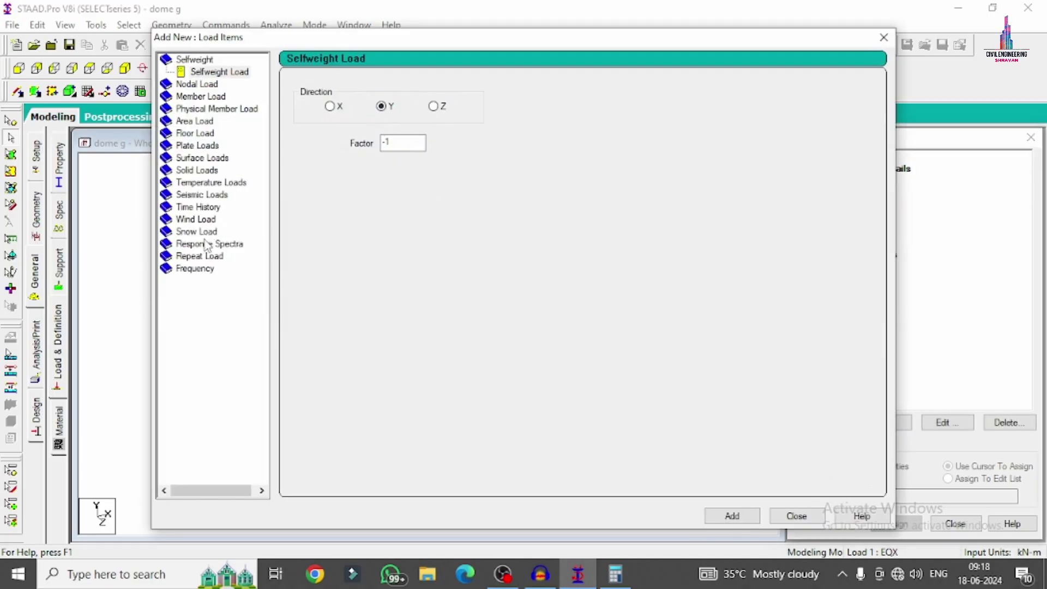
{"action": "left_click", "coordinate": [193, 194]}
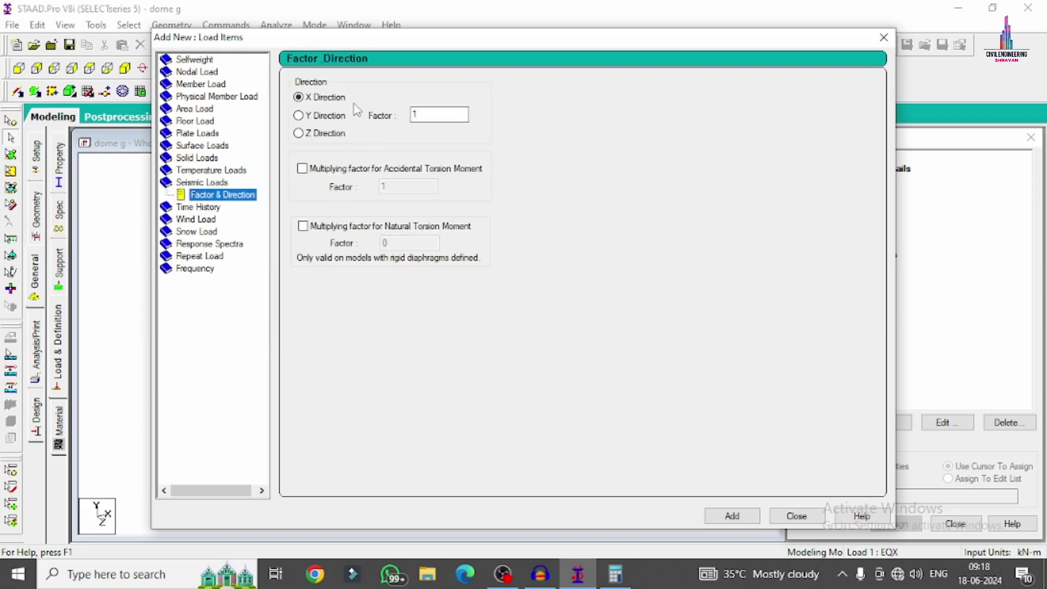
{"action": "left_click", "coordinate": [731, 515]}
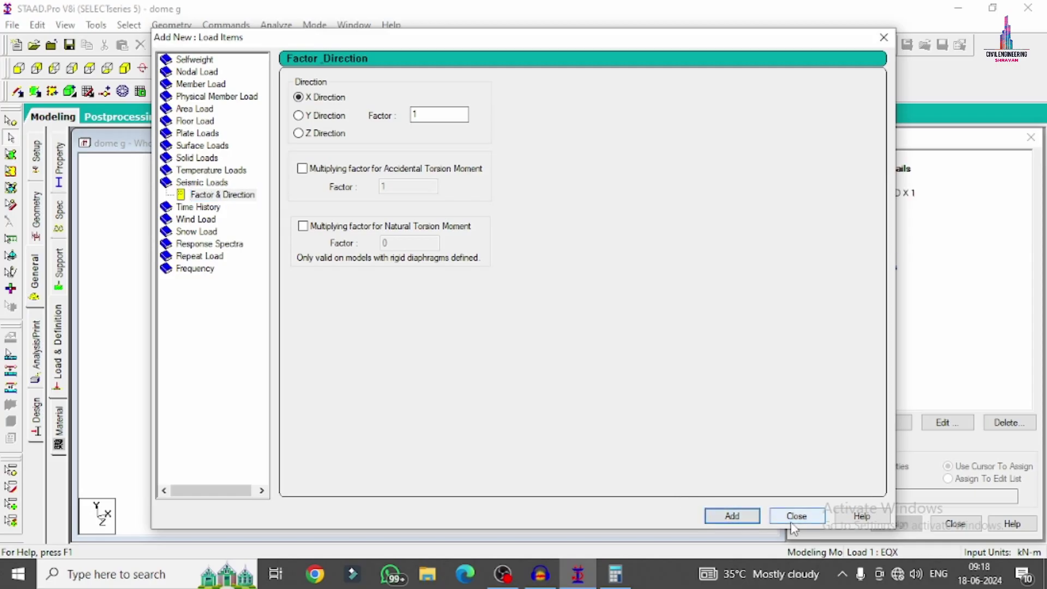
{"action": "left_click", "coordinate": [796, 515]}
Add a seismic load in the Z direction with factor 1 to load case EQZ.
{"action": "left_click", "coordinate": [860, 205]}
{"action": "left_click", "coordinate": [896, 424]}
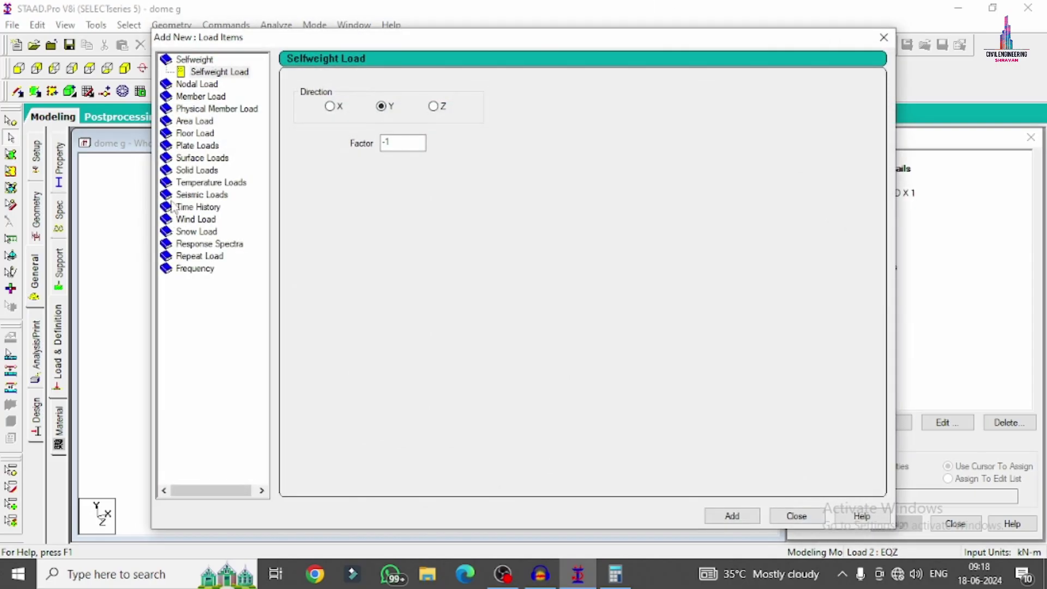
{"action": "left_click", "coordinate": [195, 196]}
{"action": "left_click", "coordinate": [332, 134]}
{"action": "left_click", "coordinate": [732, 516]}
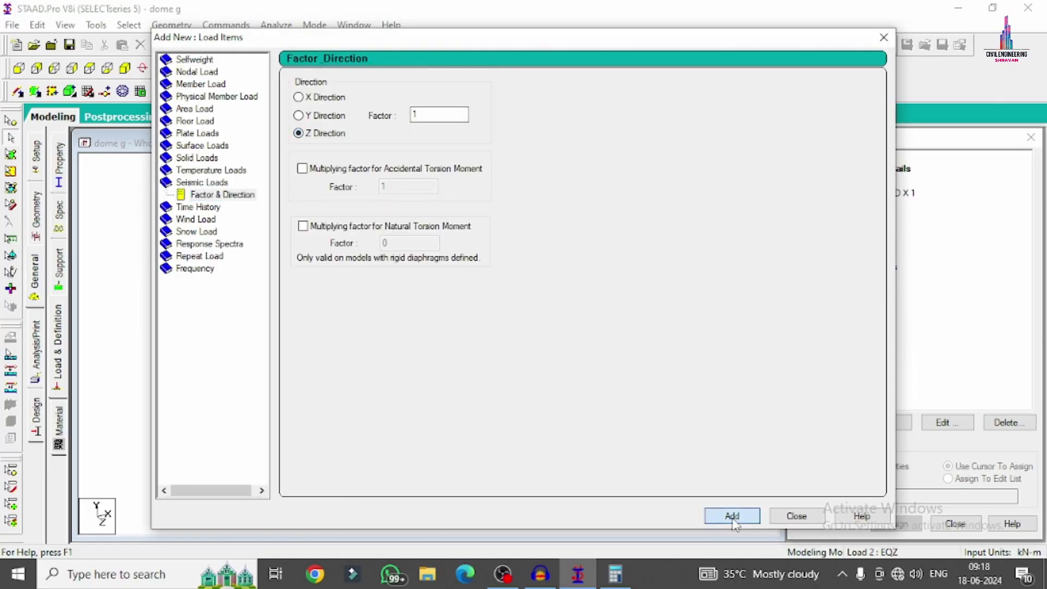
{"action": "left_click", "coordinate": [797, 516]}
Add a type 1 wind load on the X windward face with factor 1 to load case WX.
{"action": "left_click", "coordinate": [860, 229]}
{"action": "left_click", "coordinate": [884, 422]}
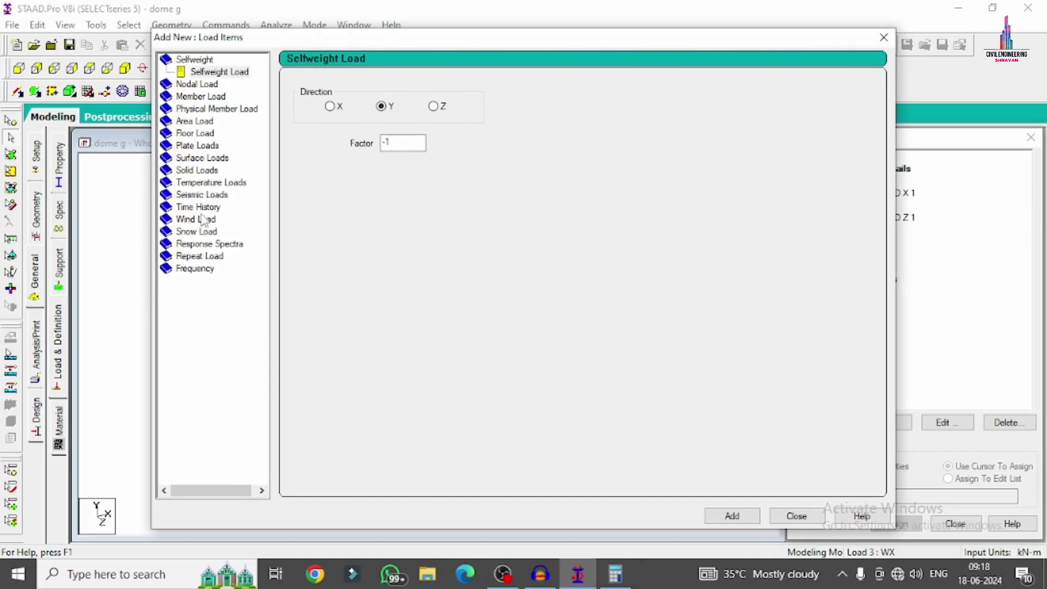
{"action": "left_click", "coordinate": [202, 218]}
{"action": "left_click", "coordinate": [721, 519]}
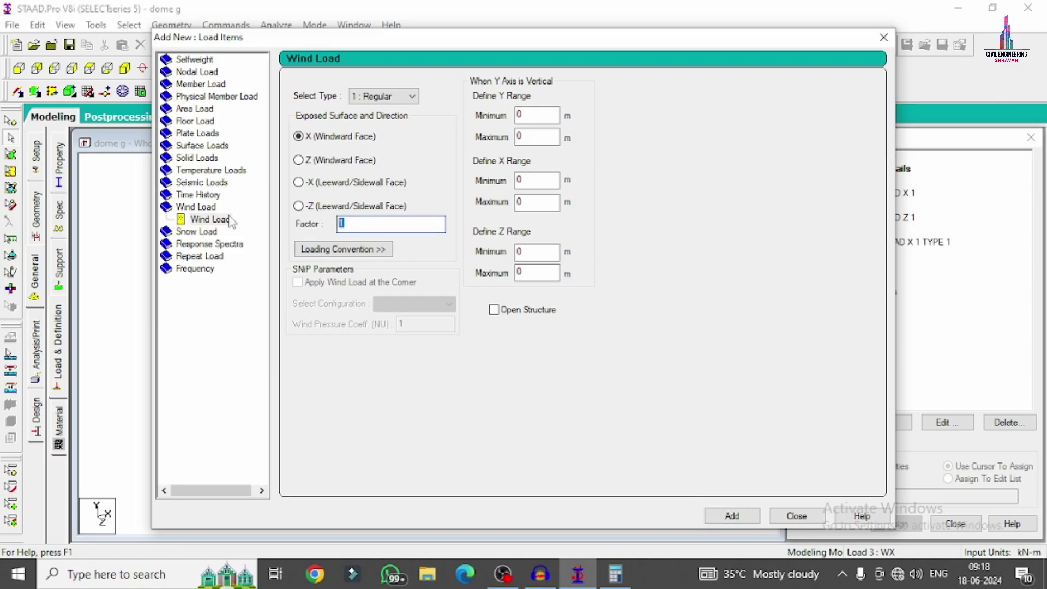
Add a second type 1 wind load on the X windward face with factor -1 to load case WX.
{"action": "type", "text": "-1"}
{"action": "key", "text": "Return"}
{"action": "left_click", "coordinate": [823, 515]}
Add type 1 wind loads on the Z windward face with factors 1 and -1 to load case WZ.
{"action": "left_click", "coordinate": [855, 267]}
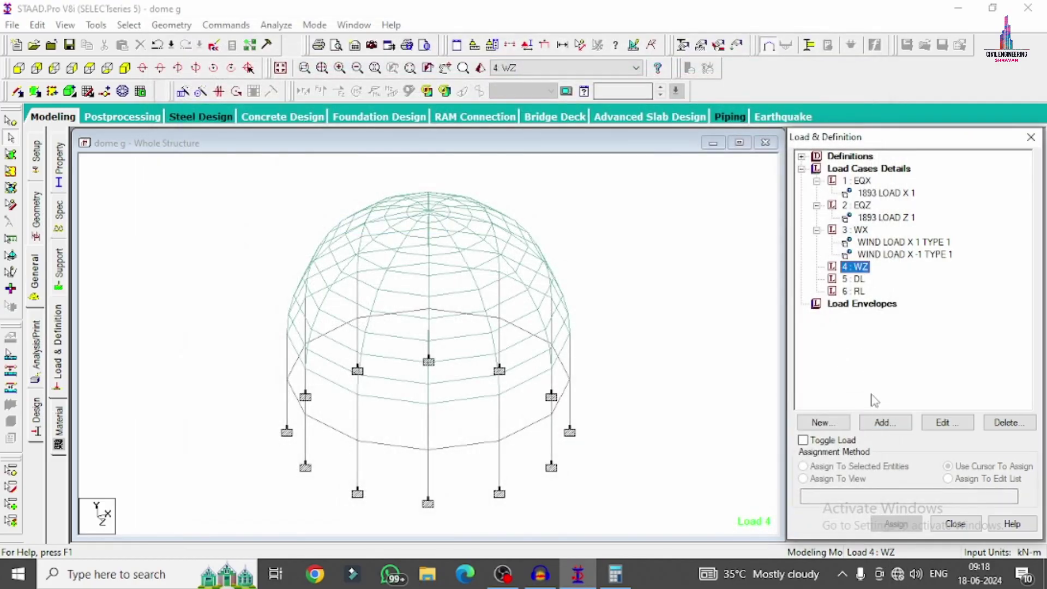
{"action": "left_click", "coordinate": [880, 423]}
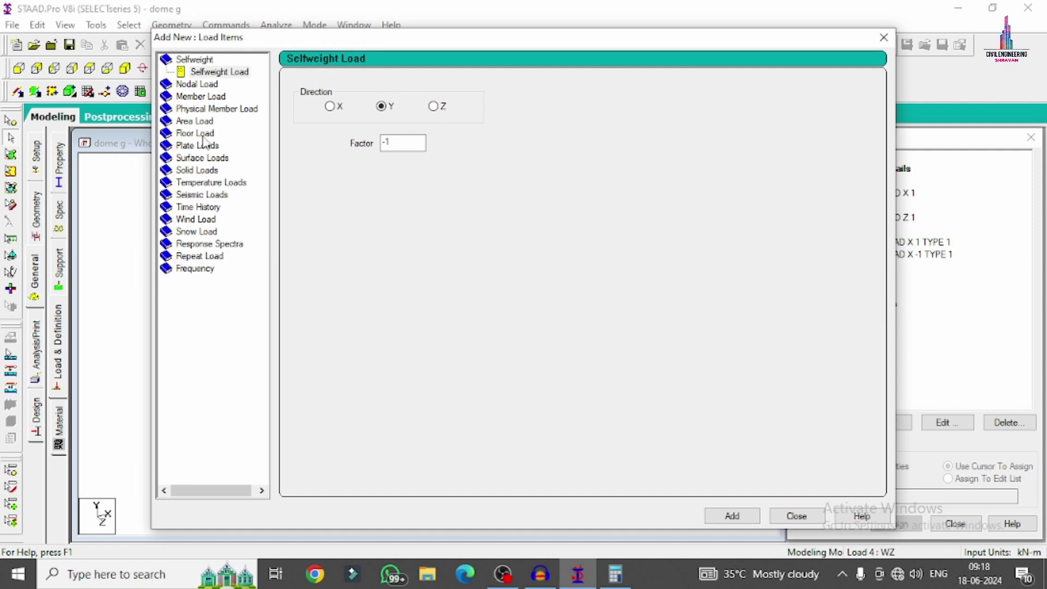
{"action": "left_click", "coordinate": [197, 219]}
{"action": "left_click", "coordinate": [326, 160]}
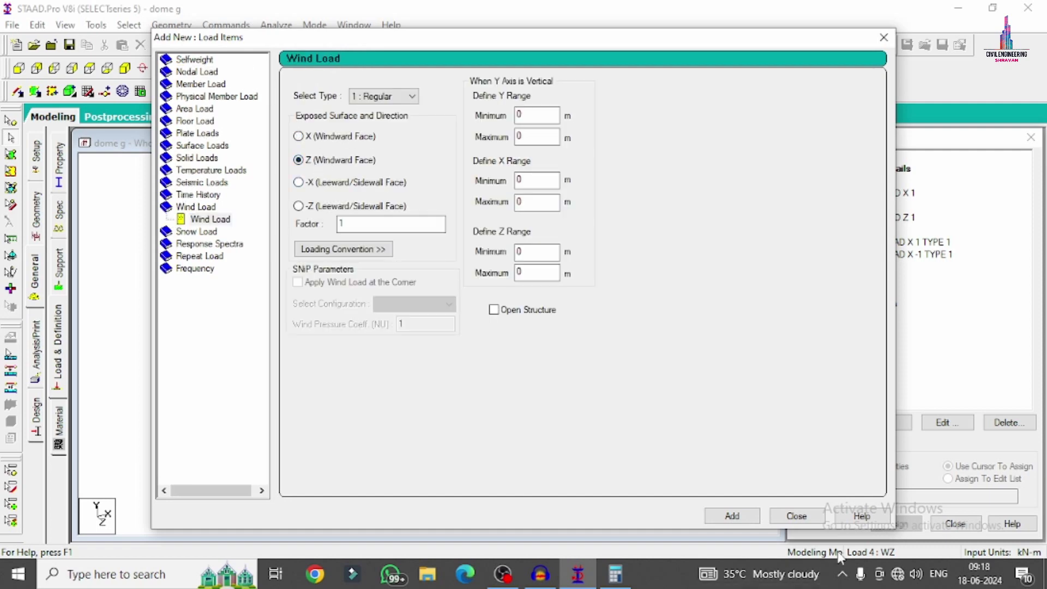
{"action": "left_click", "coordinate": [747, 517]}
{"action": "double_click", "coordinate": [392, 229]}
{"action": "key", "text": "Return"}
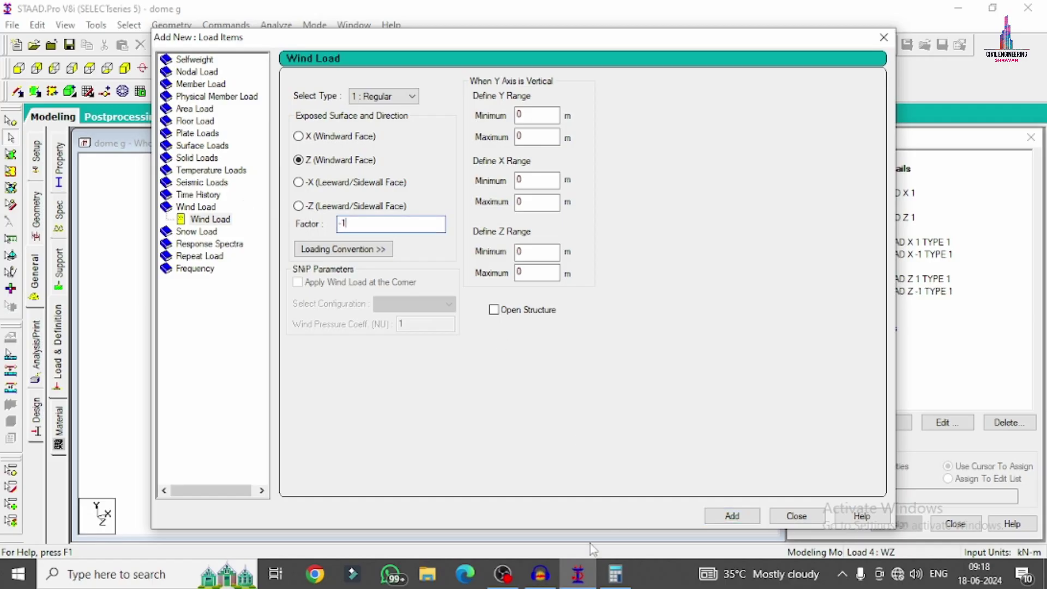
{"action": "left_click", "coordinate": [785, 516]}
Add a selfweight load in the Y direction with factor -1 to load case DL.
{"action": "left_click", "coordinate": [854, 303]}
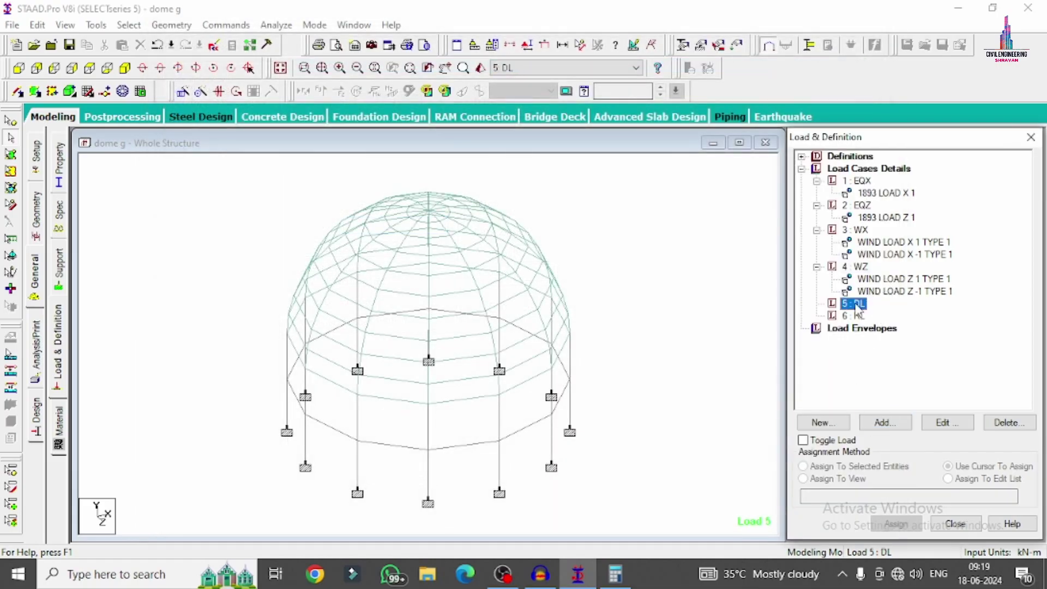
{"action": "left_click", "coordinate": [874, 423]}
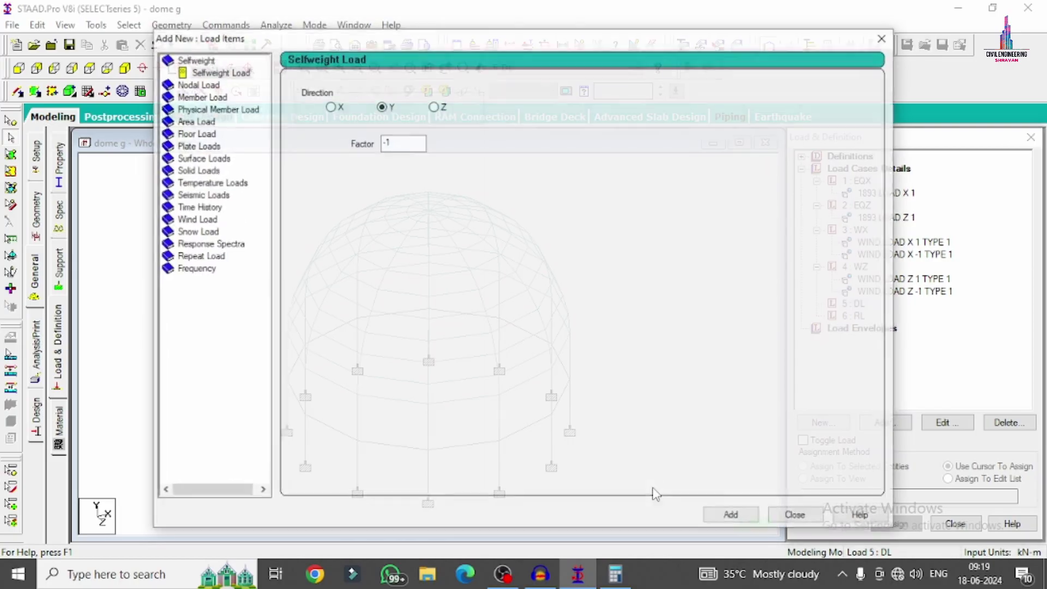
{"action": "left_click", "coordinate": [730, 515]}
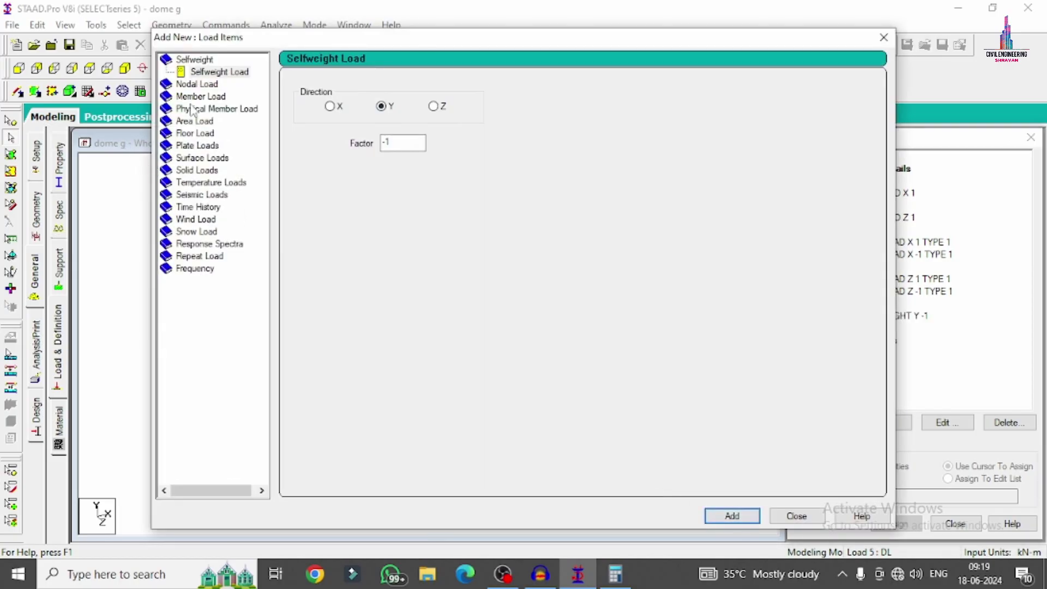
Add a floor load of -2 kN/m2 in global Y to load case DL over a Y range of 3 to 24 m.
{"action": "left_click", "coordinate": [191, 134]}
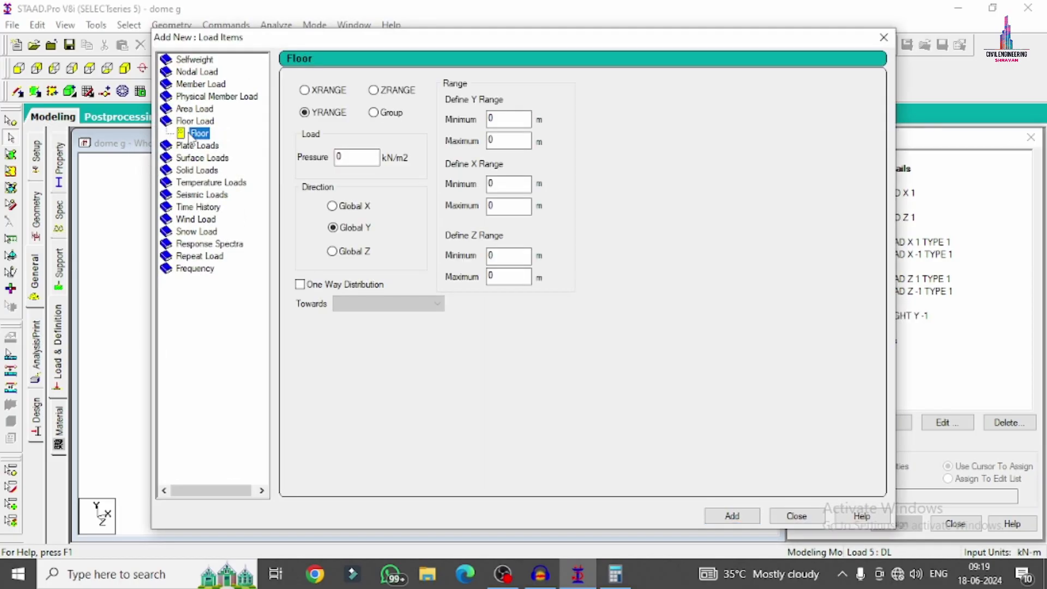
{"action": "double_click", "coordinate": [342, 159]}
{"action": "type", "text": "-2"}
{"action": "key", "text": "Tab"}
{"action": "key", "text": "Return"}
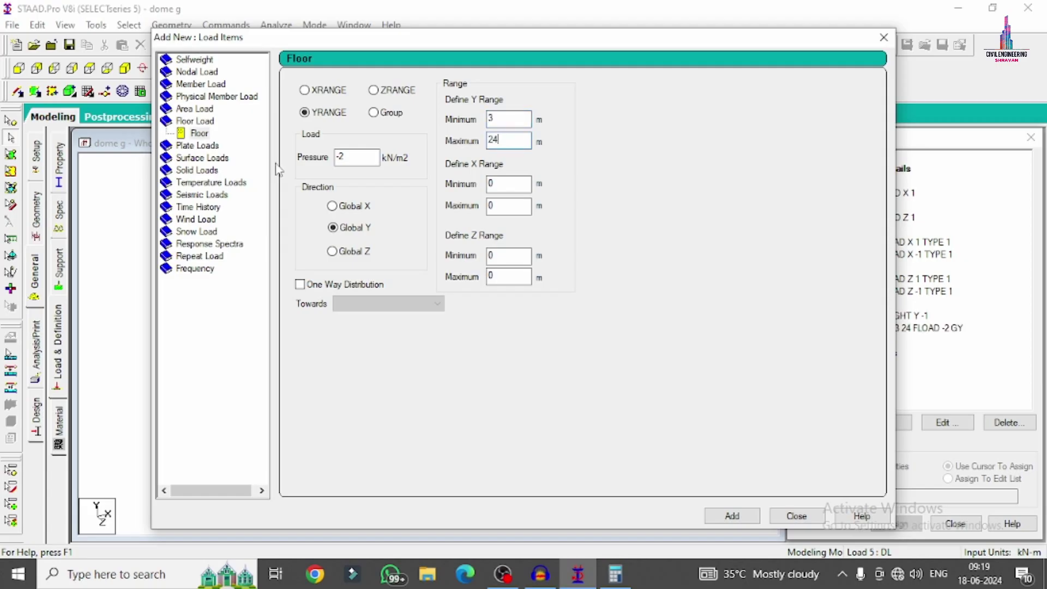
{"action": "left_click", "coordinate": [797, 516]}
Add a floor load of -5.75 kN/m2 in global Y to load case RL over a Y range of 3 to 24 m.
{"action": "left_click", "coordinate": [859, 340]}
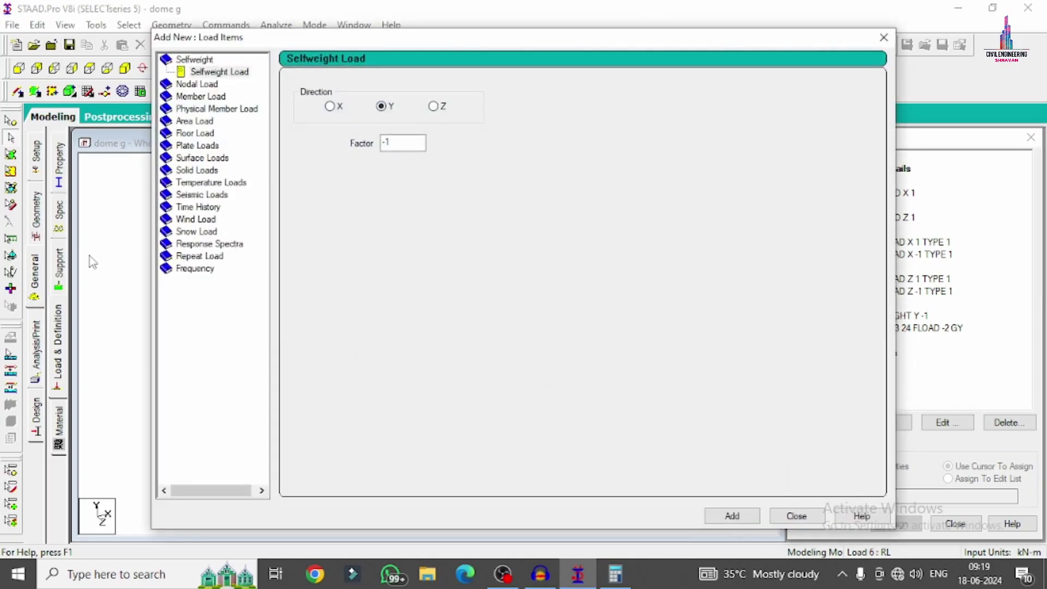
{"action": "left_click", "coordinate": [194, 133]}
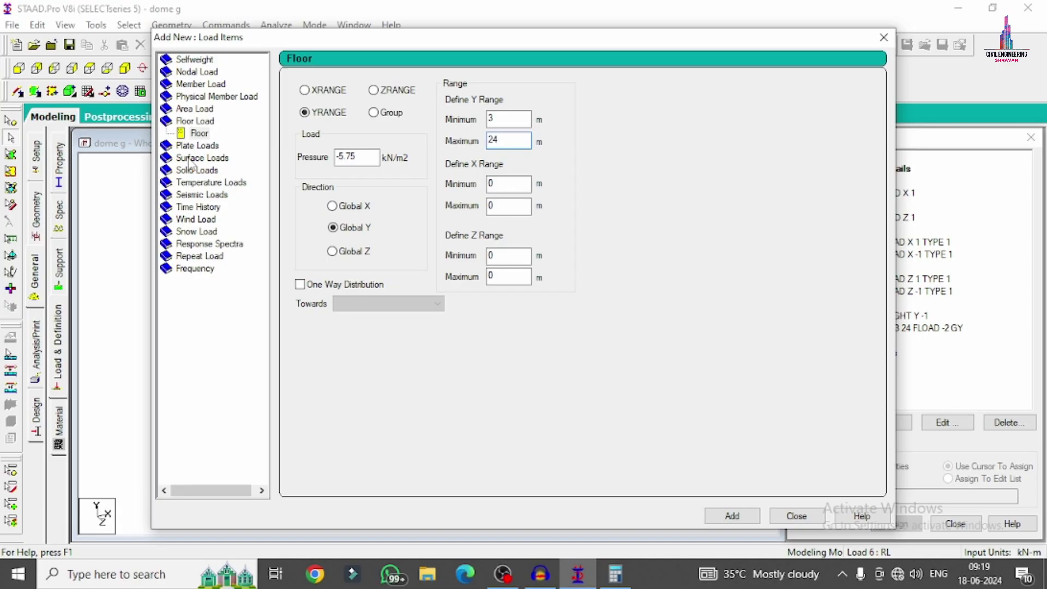
{"action": "left_click", "coordinate": [731, 515]}
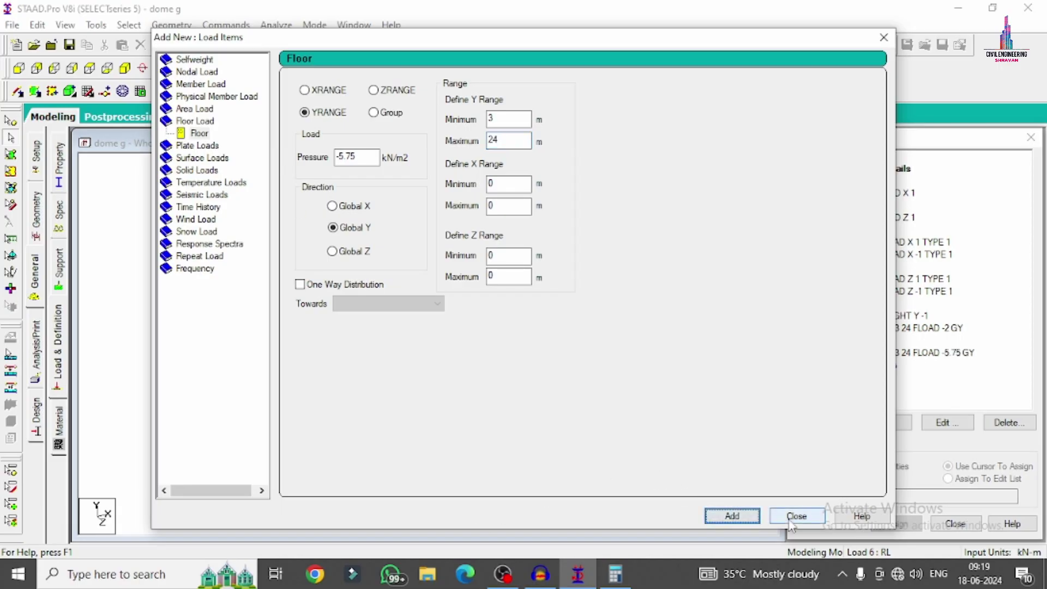
{"action": "left_click", "coordinate": [796, 516]}
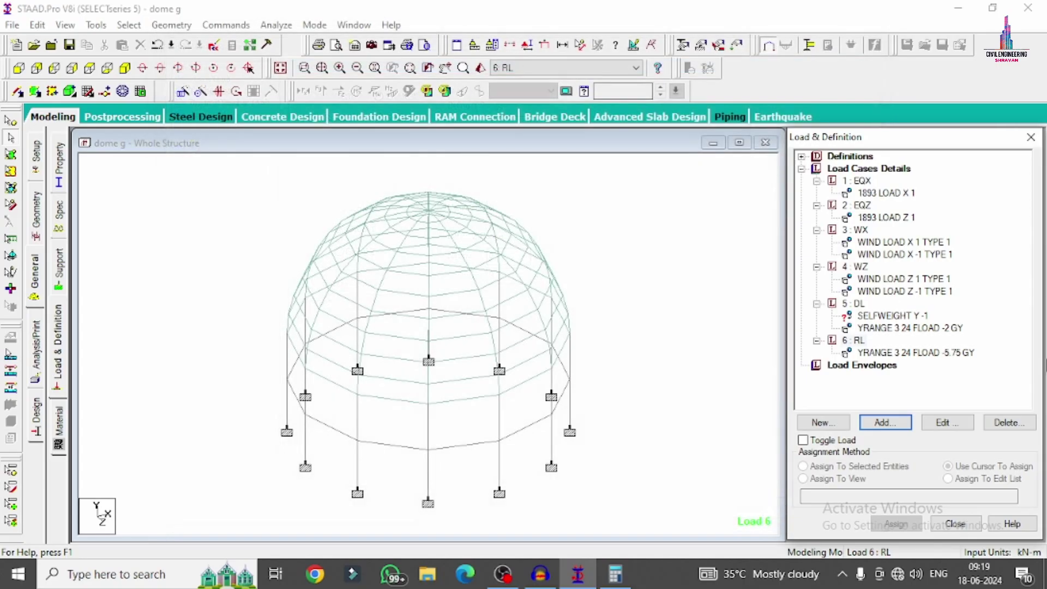
Assign the DL selfweight load to the whole structure in view.
{"action": "left_click", "coordinate": [900, 316]}
{"action": "left_click", "coordinate": [852, 480]}
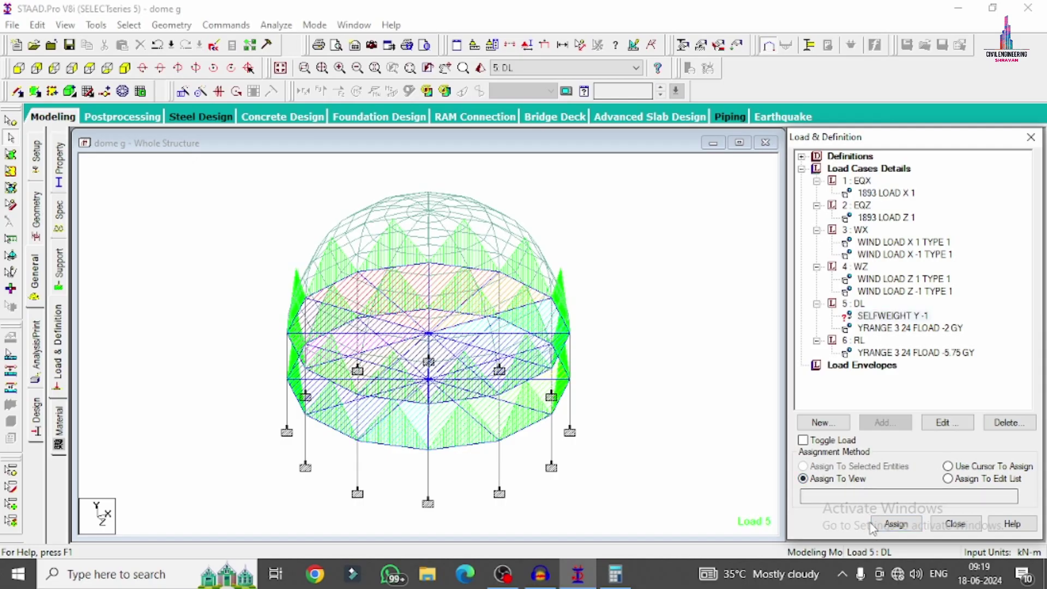
{"action": "left_click", "coordinate": [872, 524]}
{"action": "left_click", "coordinate": [936, 373]}
{"action": "left_click", "coordinate": [695, 349]}
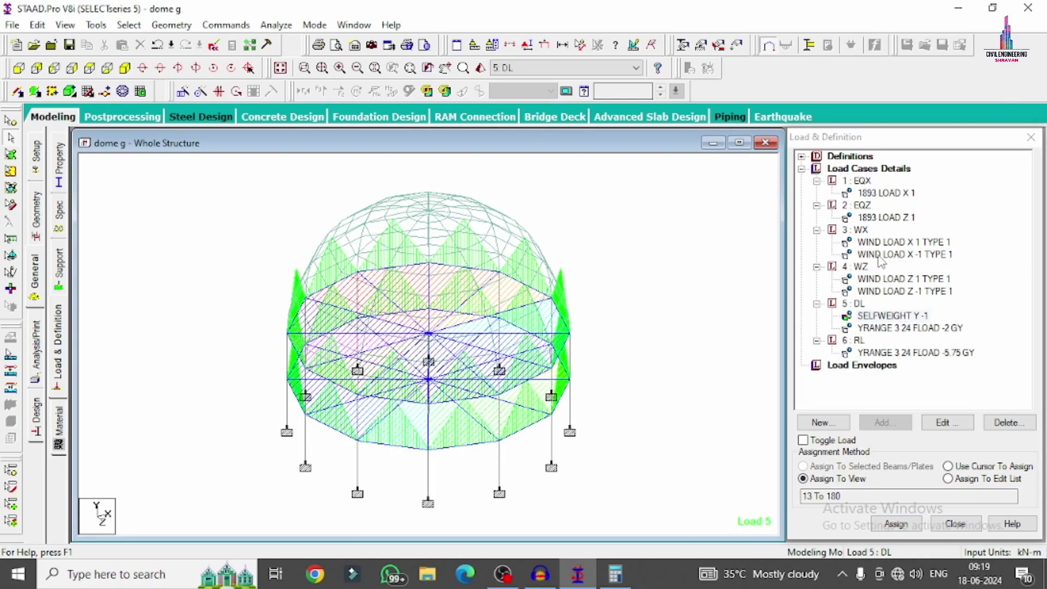
Generate and add automatic load combinations using the Indian Code and the Genral_Structures category.
{"action": "left_click", "coordinate": [850, 168]}
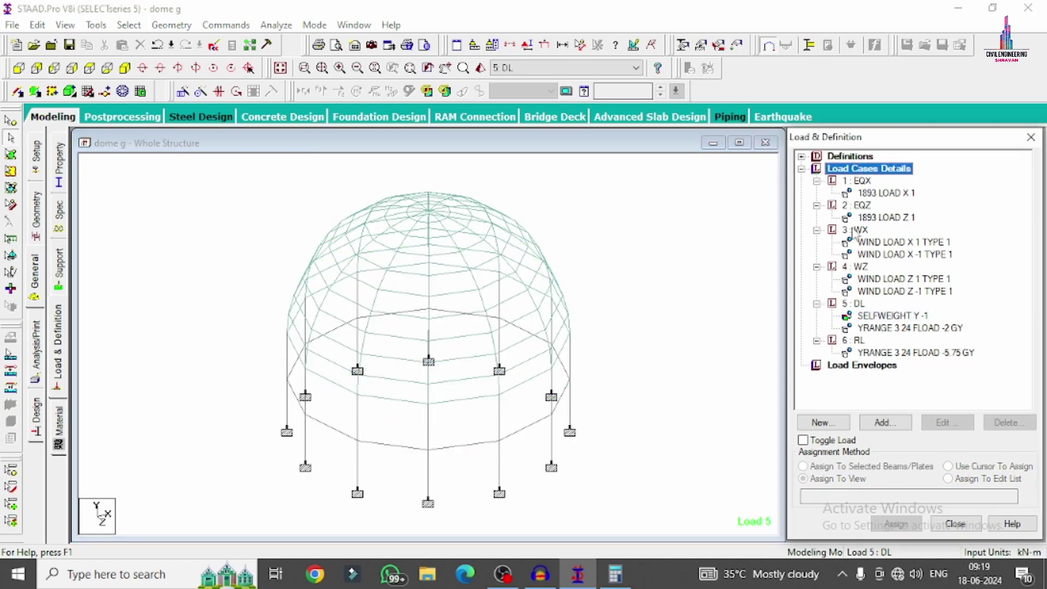
{"action": "left_click", "coordinate": [870, 424]}
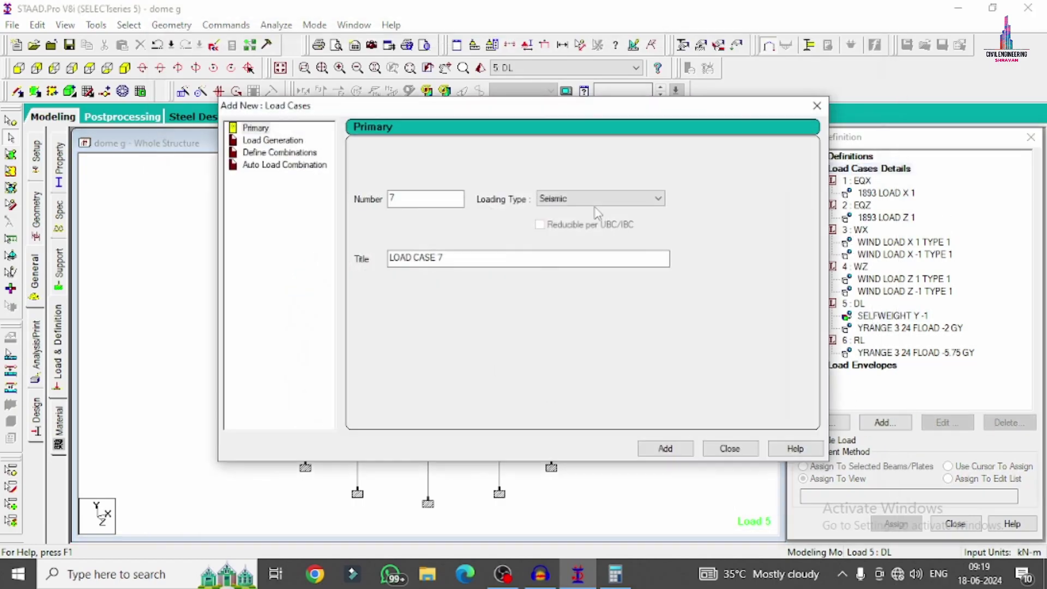
{"action": "left_click", "coordinate": [300, 165]}
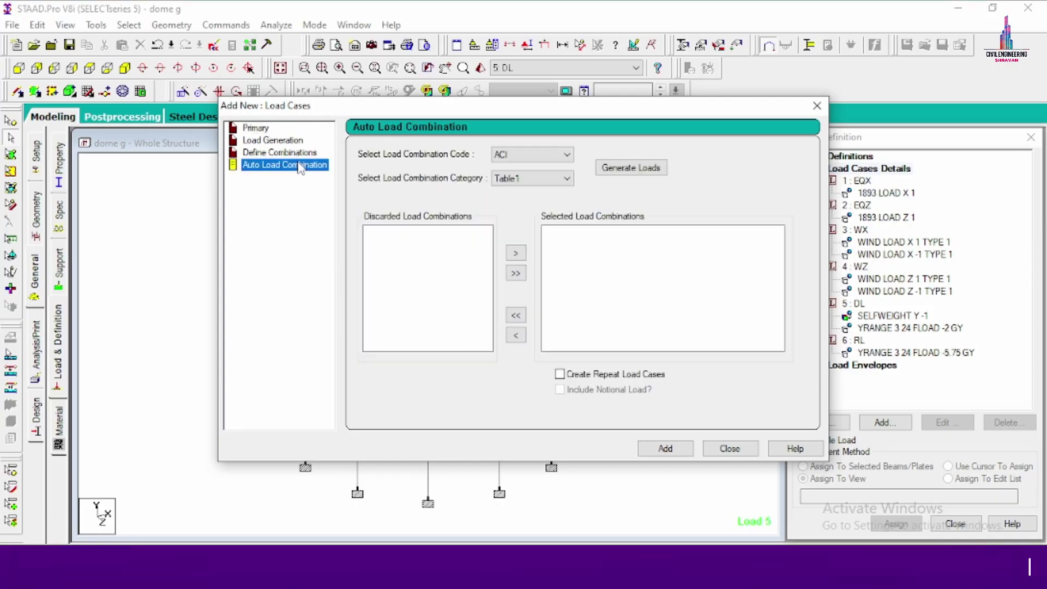
{"action": "left_click", "coordinate": [539, 156]}
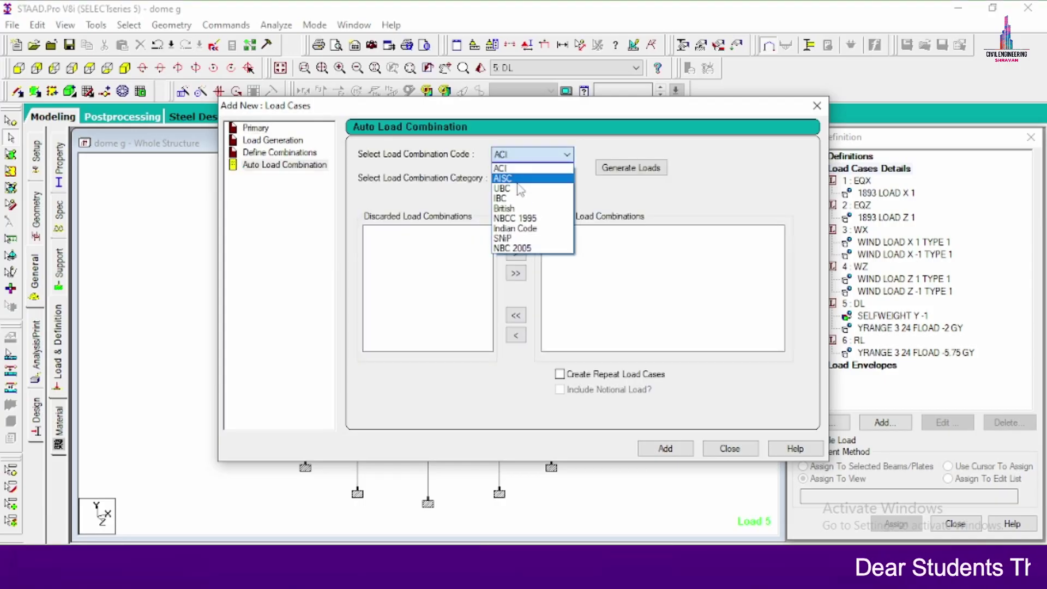
{"action": "left_click", "coordinate": [517, 228]}
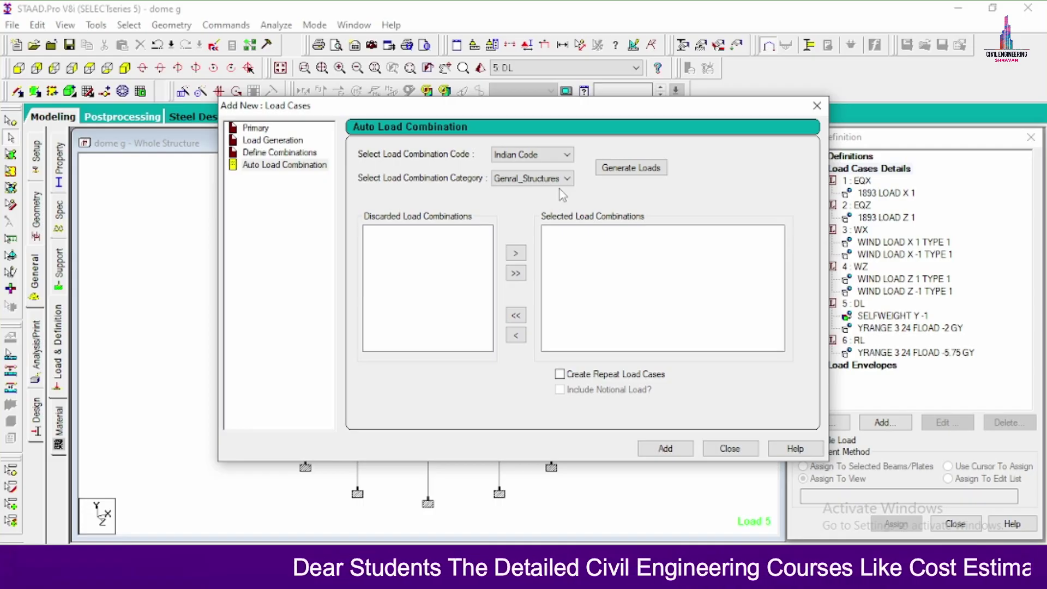
{"action": "left_click", "coordinate": [602, 169]}
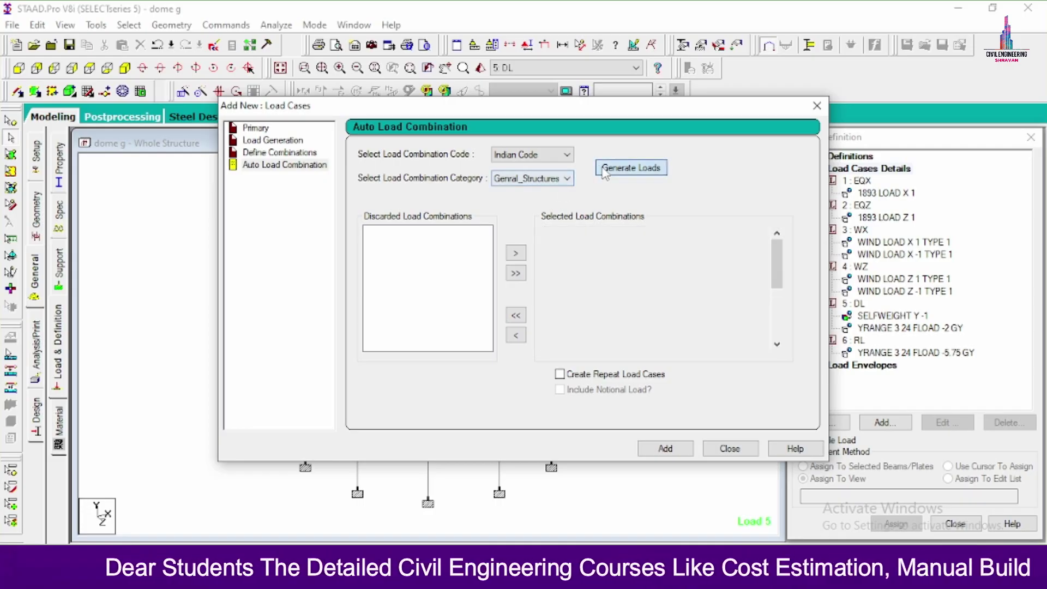
{"action": "left_click", "coordinate": [673, 452]}
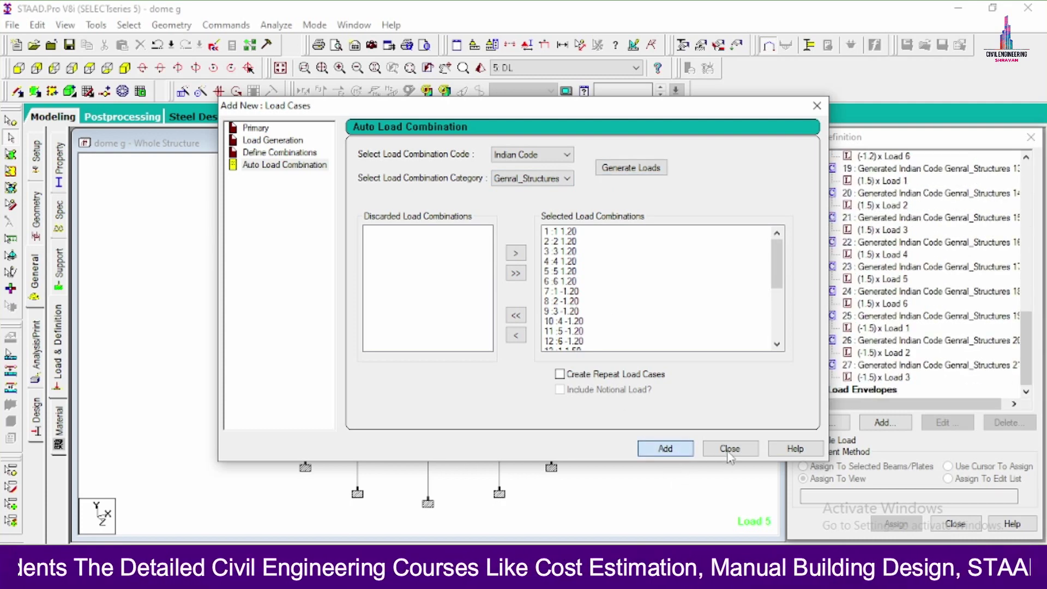
{"action": "left_click", "coordinate": [728, 448]}
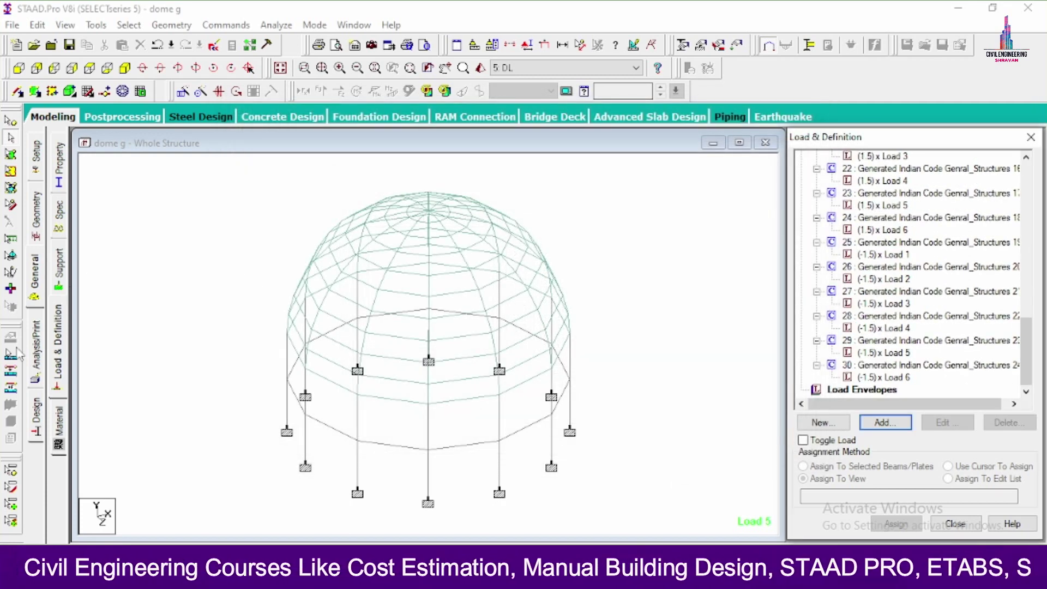
Add a Perform Analysis command with the No Print option, save the structure and run the analysis.
{"action": "left_click", "coordinate": [33, 349]}
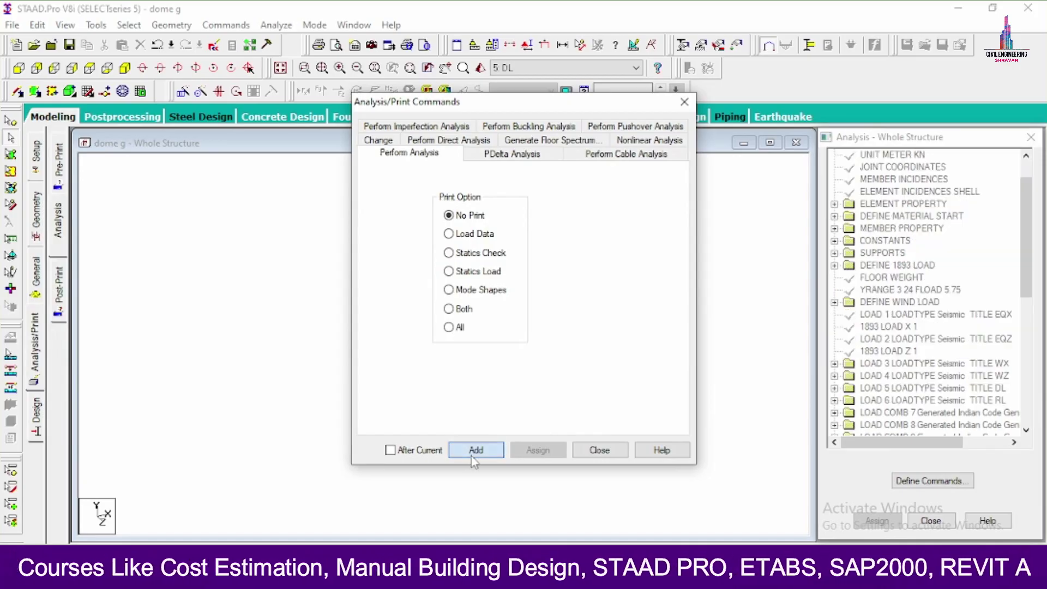
{"action": "left_click", "coordinate": [595, 451]}
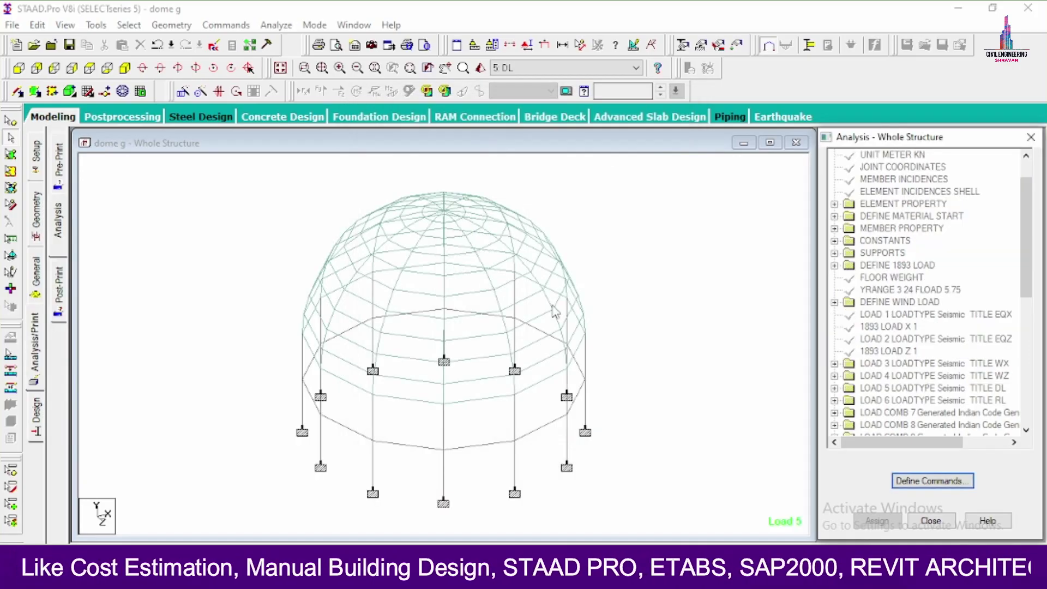
{"action": "left_click", "coordinate": [276, 25]}
{"action": "left_click", "coordinate": [283, 43]}
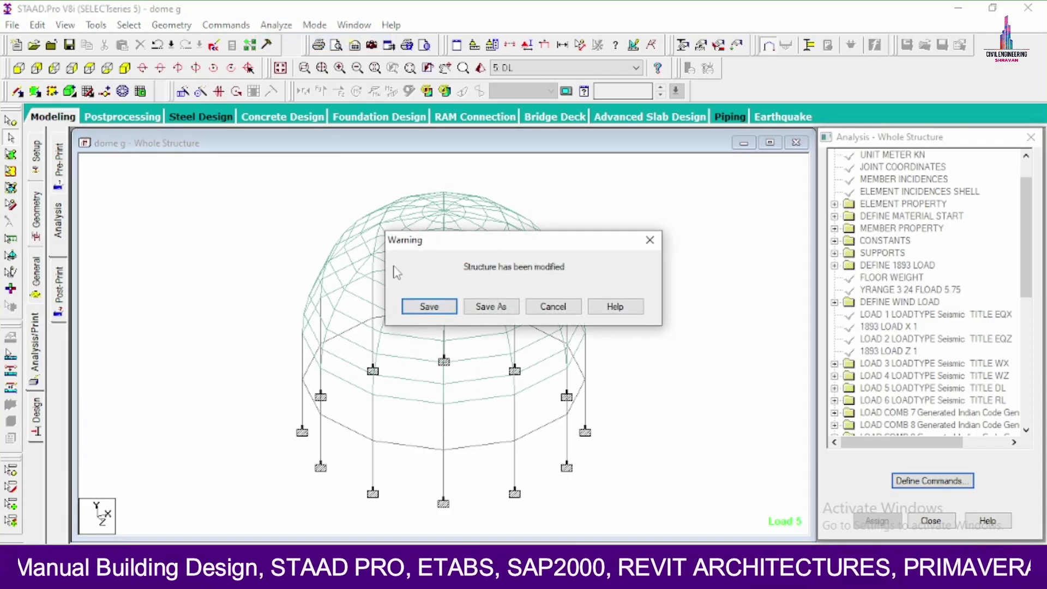
{"action": "left_click", "coordinate": [427, 306]}
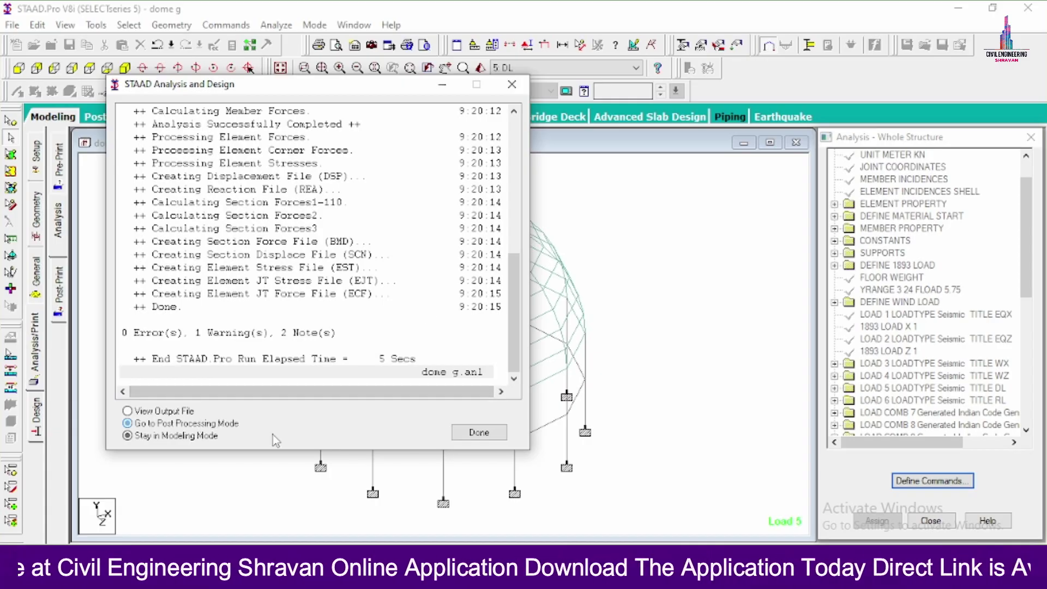
Go to post-processing mode with all load cases selected and maximize the whole structure view.
{"action": "left_click", "coordinate": [473, 435]}
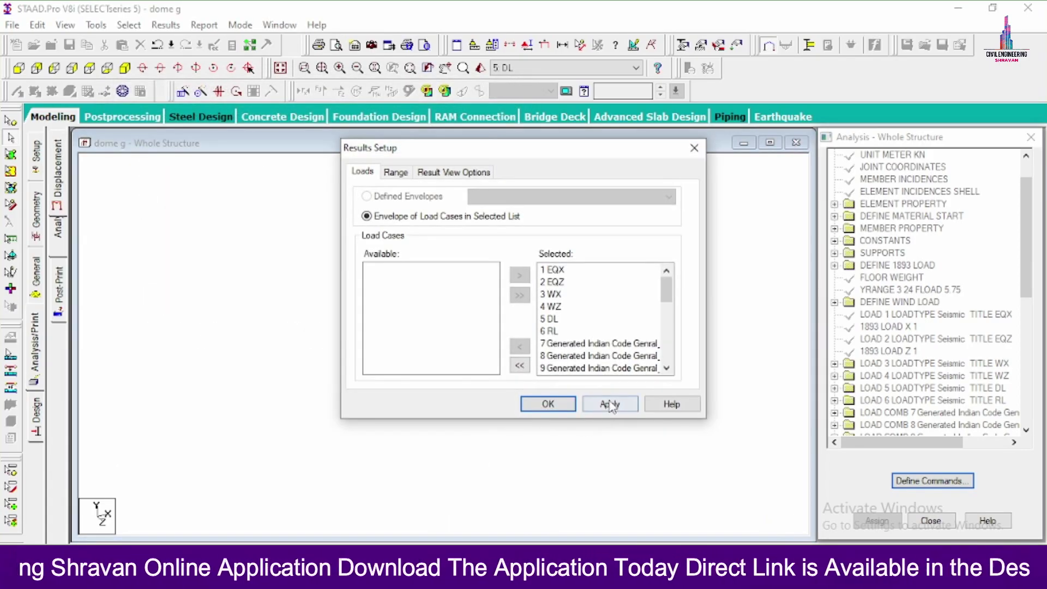
{"action": "left_click", "coordinate": [547, 402]}
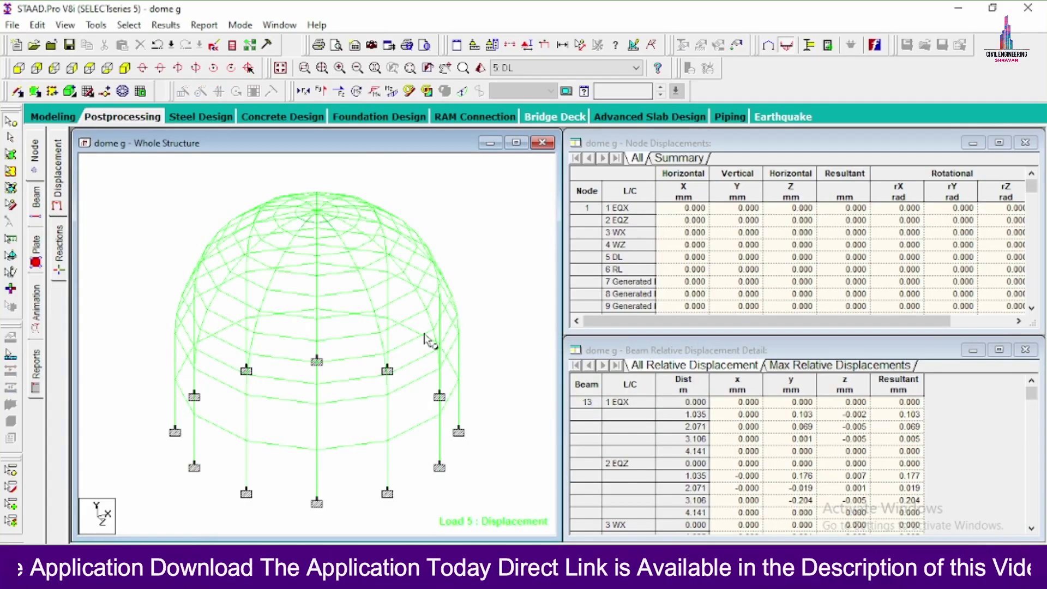
{"action": "left_click", "coordinate": [515, 142]}
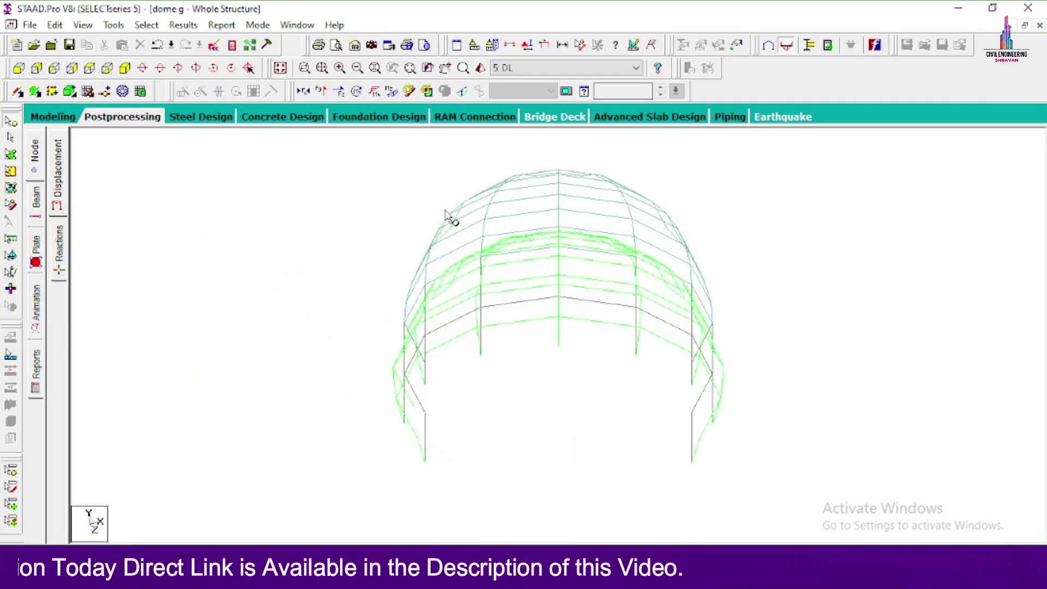
Examine the Shear Y and Bending Z diagrams of the structure for load case DL.
{"action": "left_click", "coordinate": [458, 92]}
{"action": "left_click", "coordinate": [319, 90]}
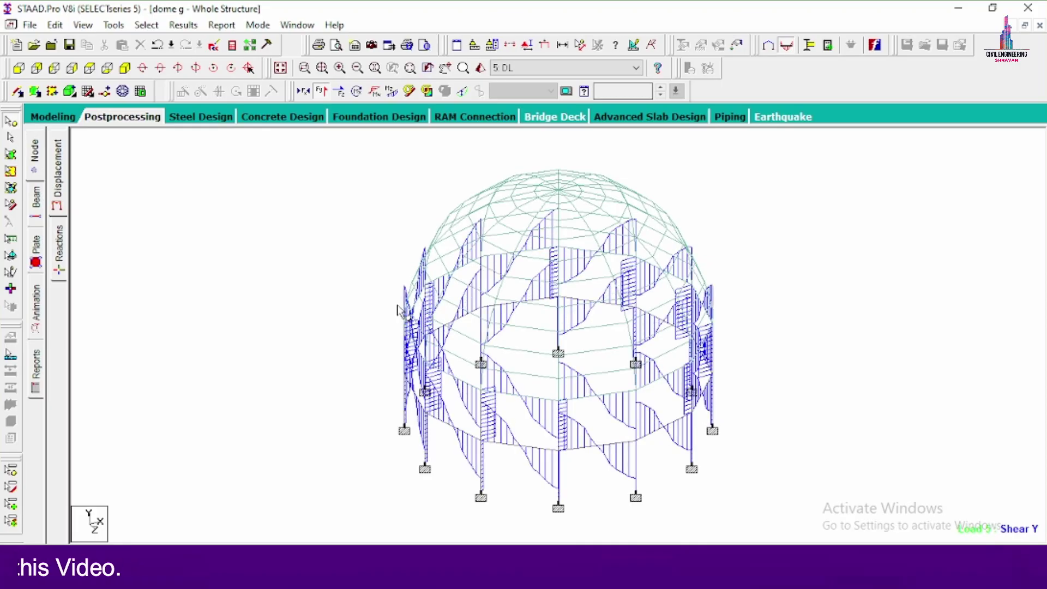
{"action": "left_click", "coordinate": [321, 91]}
{"action": "left_click", "coordinate": [391, 90]}
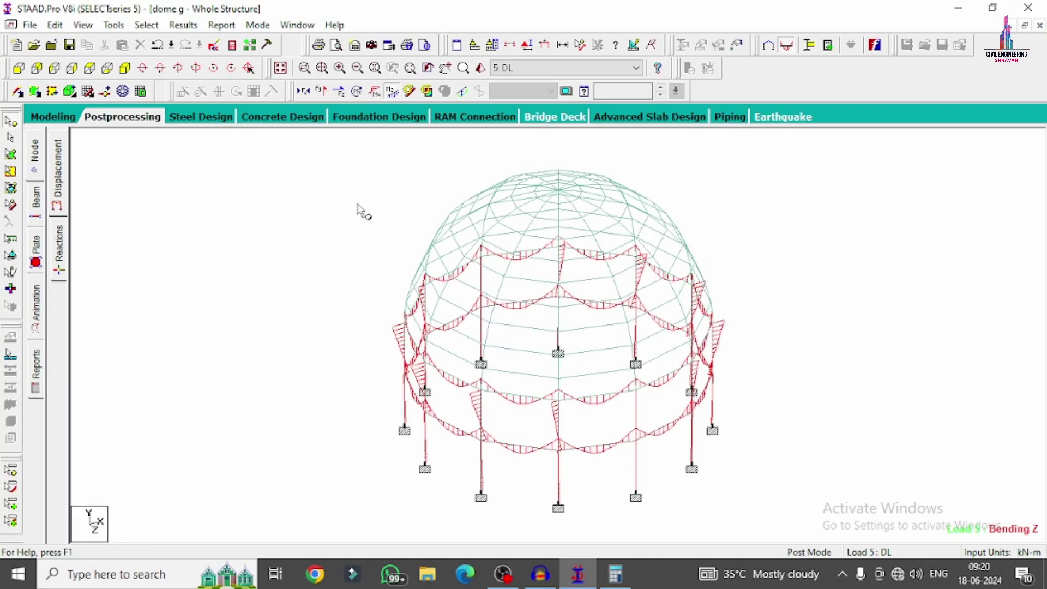
{"action": "left_click", "coordinate": [390, 98]}
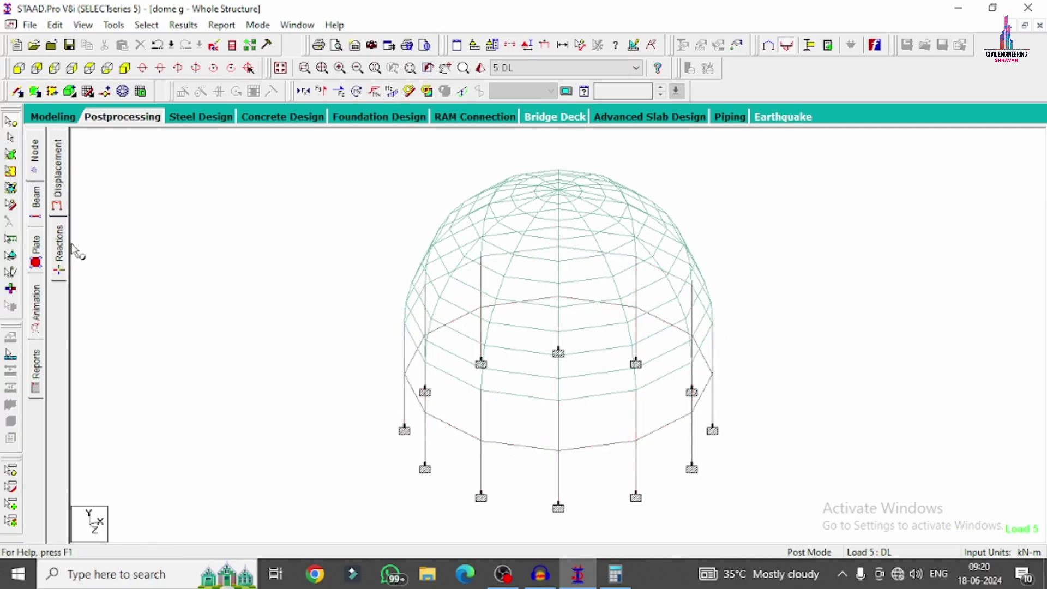
Display the Max Absolute plate stress contour with normal fill for load case DL.
{"action": "left_click", "coordinate": [38, 244]}
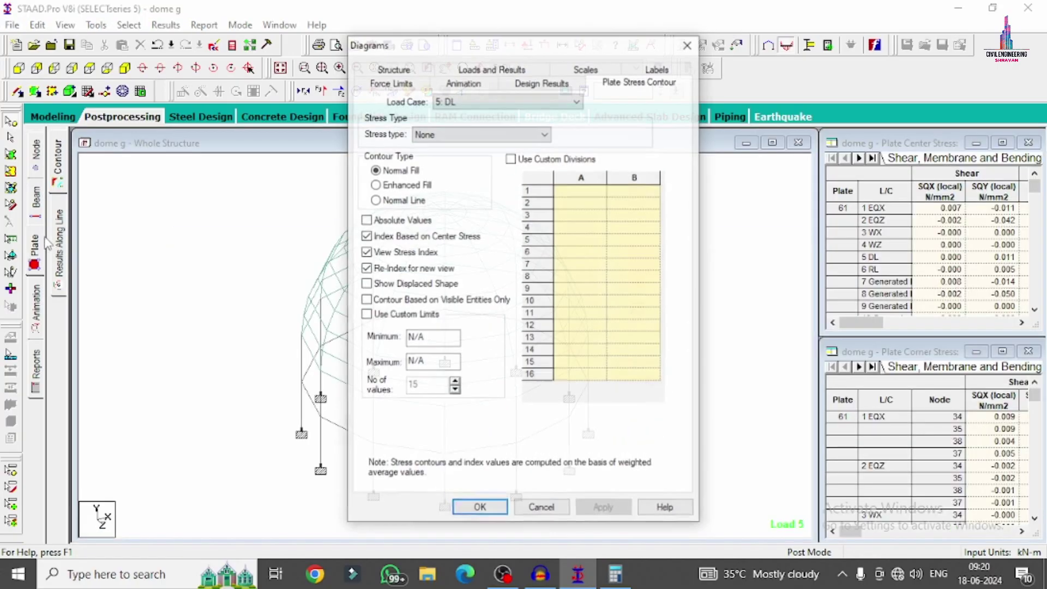
{"action": "left_click", "coordinate": [452, 135]}
{"action": "left_click", "coordinate": [458, 158]}
{"action": "left_click", "coordinate": [583, 507]}
{"action": "left_click", "coordinate": [479, 509]}
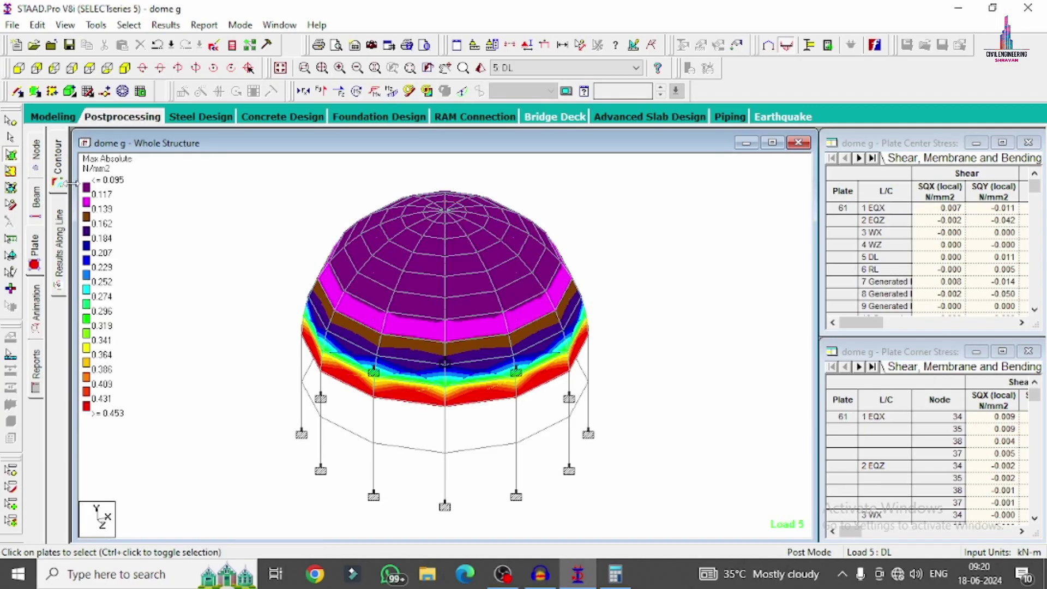
Return to modeling mode, go to the concrete design page and set the current design code to IS456.
{"action": "left_click", "coordinate": [64, 118]}
{"action": "left_click", "coordinate": [37, 417]}
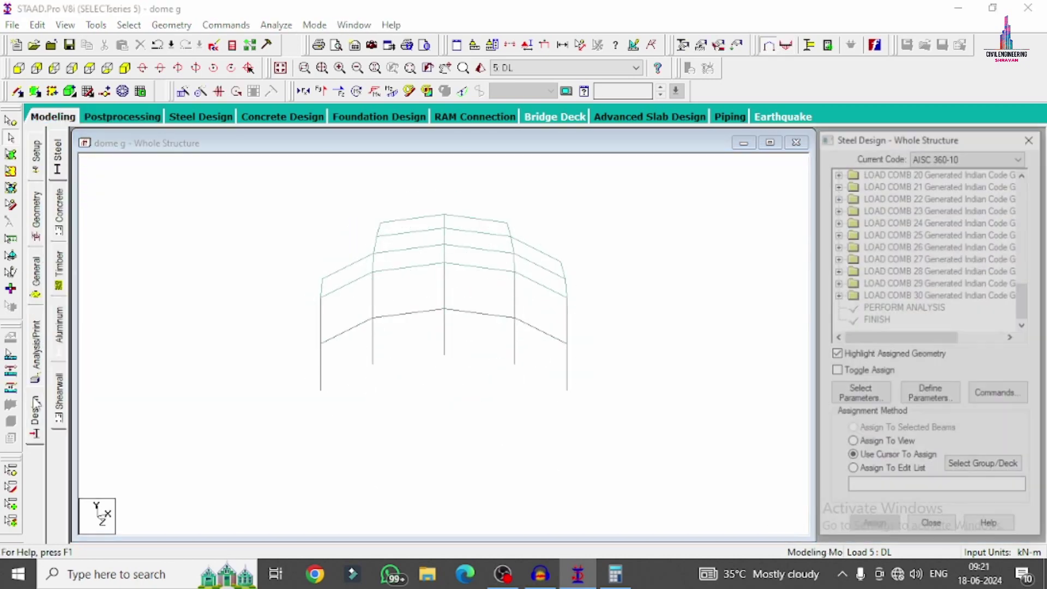
{"action": "left_click", "coordinate": [63, 199]}
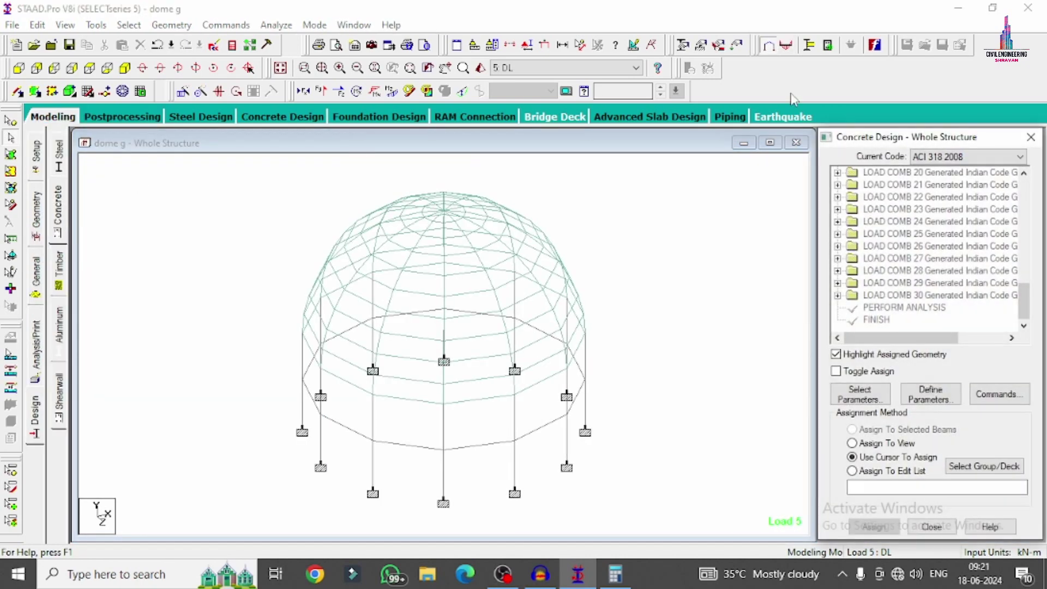
{"action": "left_click", "coordinate": [918, 154]}
{"action": "key", "text": "i"}
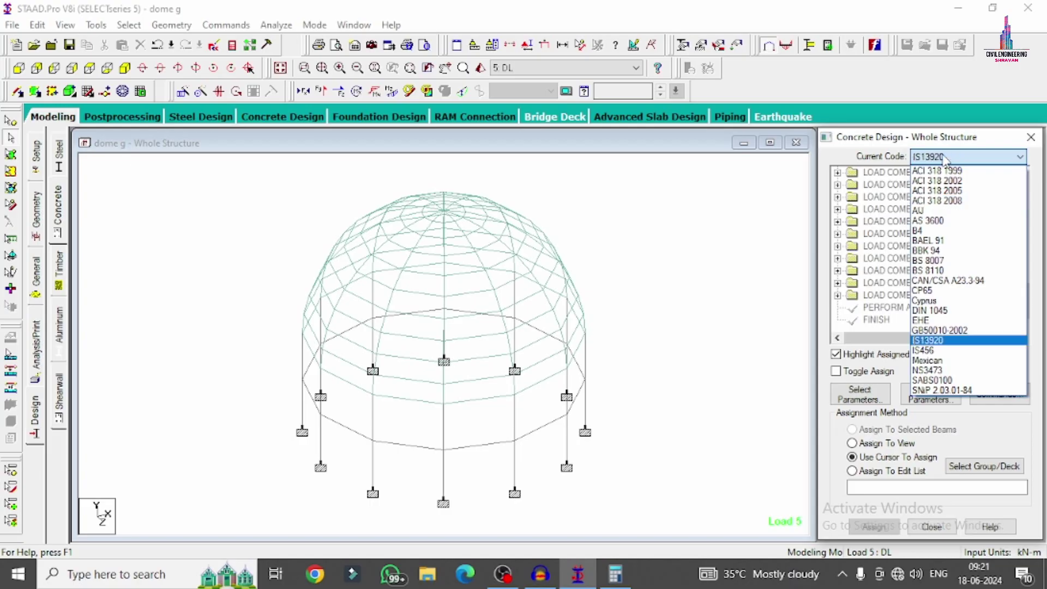
{"action": "key", "text": "Down"}
{"action": "key", "text": "Return"}
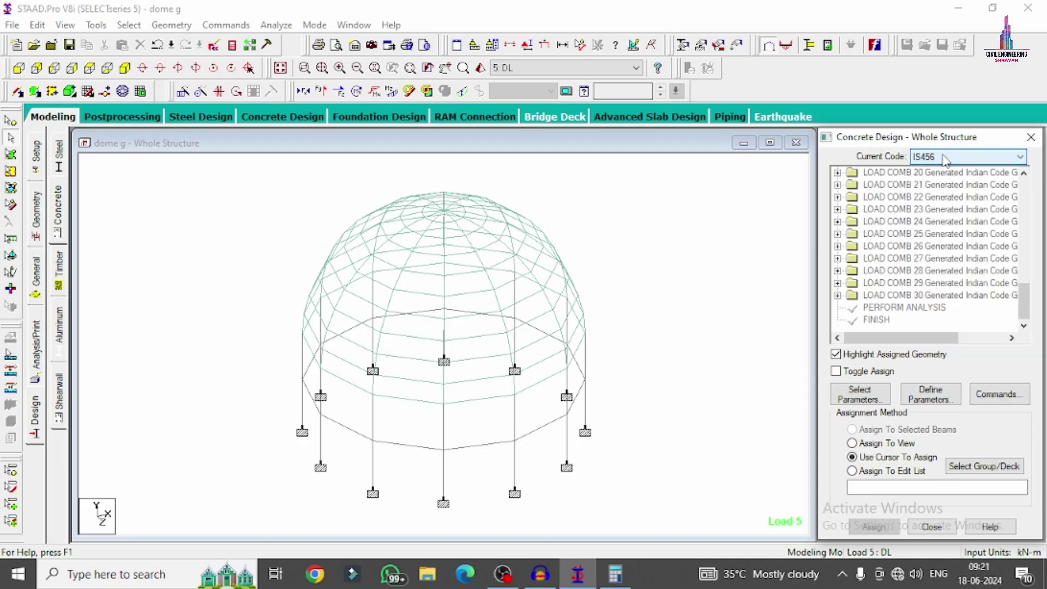
Clear the selected concrete design parameters and keep only FC, FYMAIN, FYSEC, MAXMAIN and MAXSEC.
{"action": "left_click", "coordinate": [859, 393]}
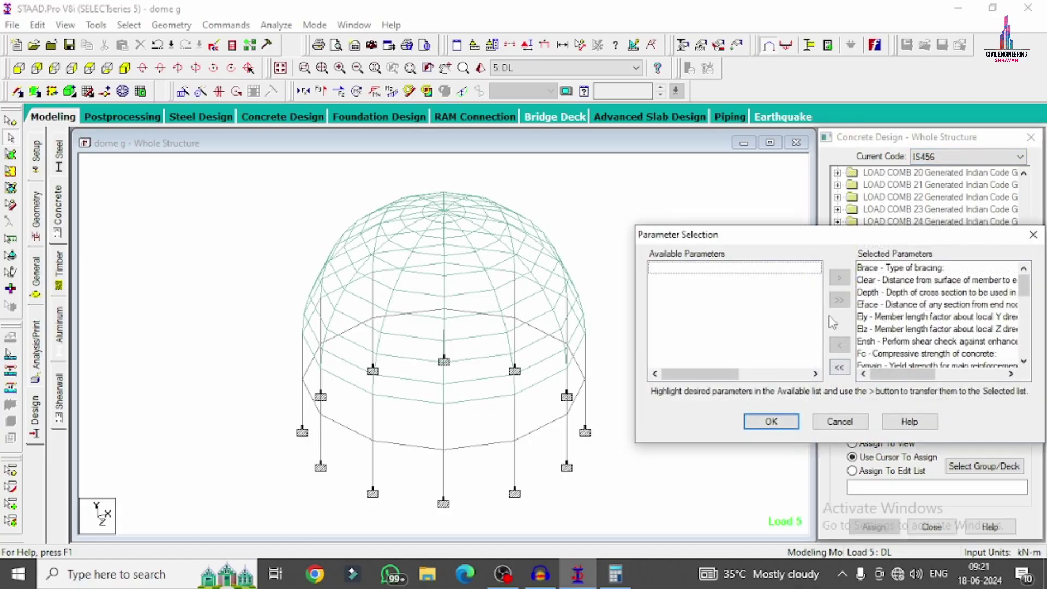
{"action": "left_click", "coordinate": [839, 367]}
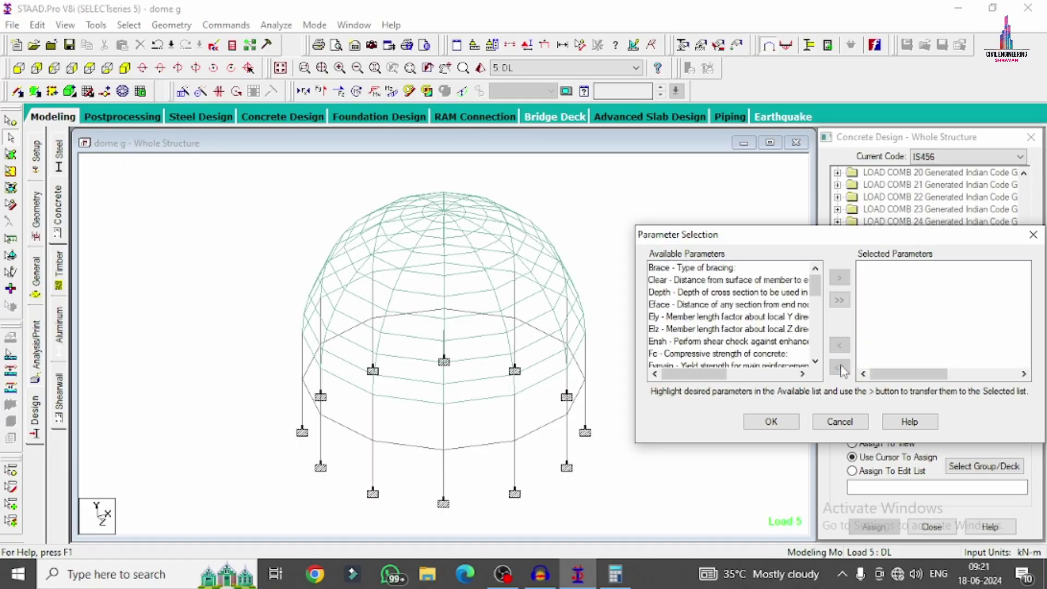
{"action": "double_click", "coordinate": [756, 354]}
{"action": "double_click", "coordinate": [756, 354]}
{"action": "double_click", "coordinate": [743, 354]}
{"action": "double_click", "coordinate": [741, 355]}
{"action": "left_click", "coordinate": [740, 354]}
{"action": "double_click", "coordinate": [738, 356]}
{"action": "left_click", "coordinate": [777, 424]}
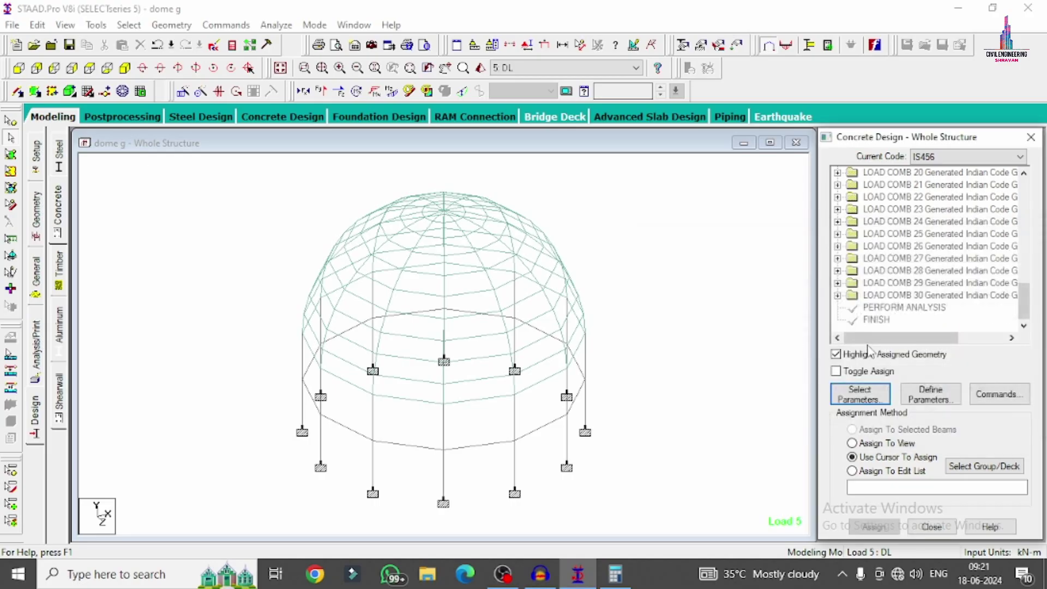
Define the FC parameter with a concrete compressive strength of 30000 kN/m2 and add it.
{"action": "left_click", "coordinate": [926, 393]}
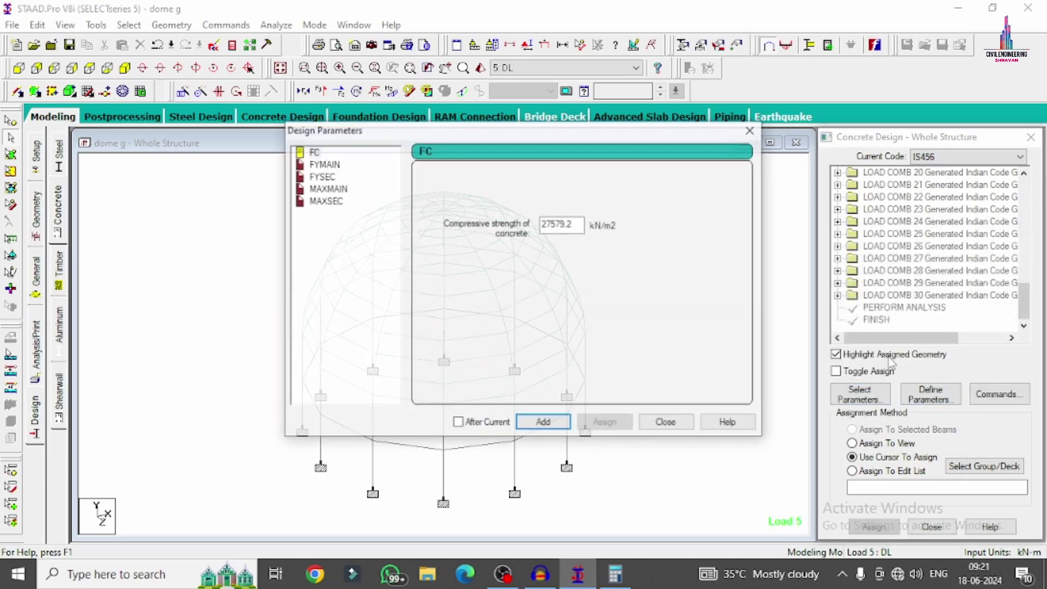
{"action": "double_click", "coordinate": [579, 223]}
{"action": "type", "text": "30000"}
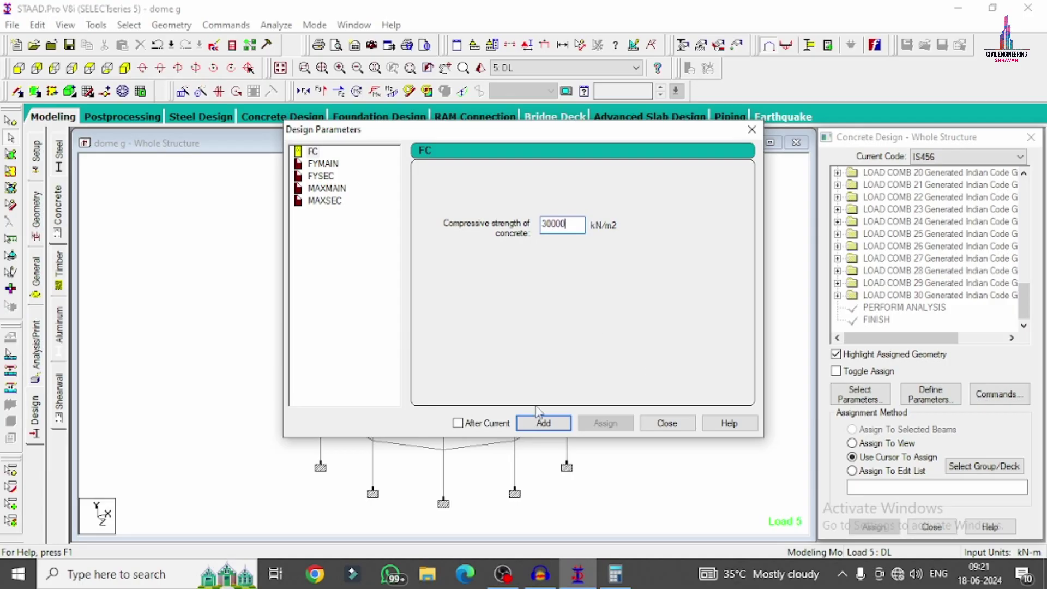
{"action": "left_click", "coordinate": [541, 423]}
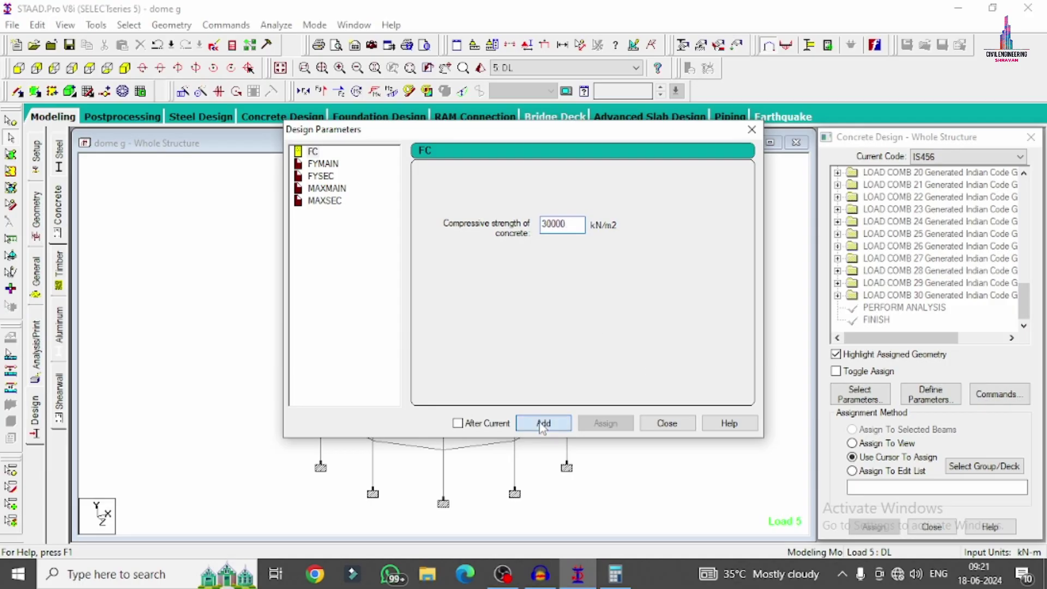
Define and add FYMAIN and FYSEC with a reinforcement yield strength of 500000 kN/m2 each.
{"action": "left_click", "coordinate": [319, 164]}
{"action": "double_click", "coordinate": [570, 231]}
{"action": "type", "text": "500000"}
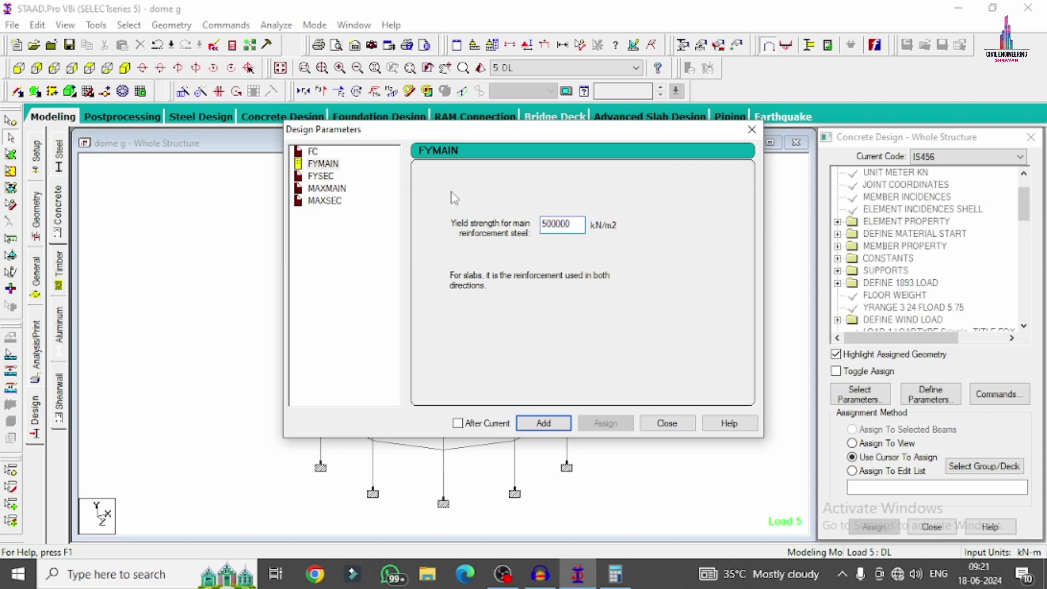
{"action": "left_click", "coordinate": [322, 175]}
{"action": "double_click", "coordinate": [565, 224]}
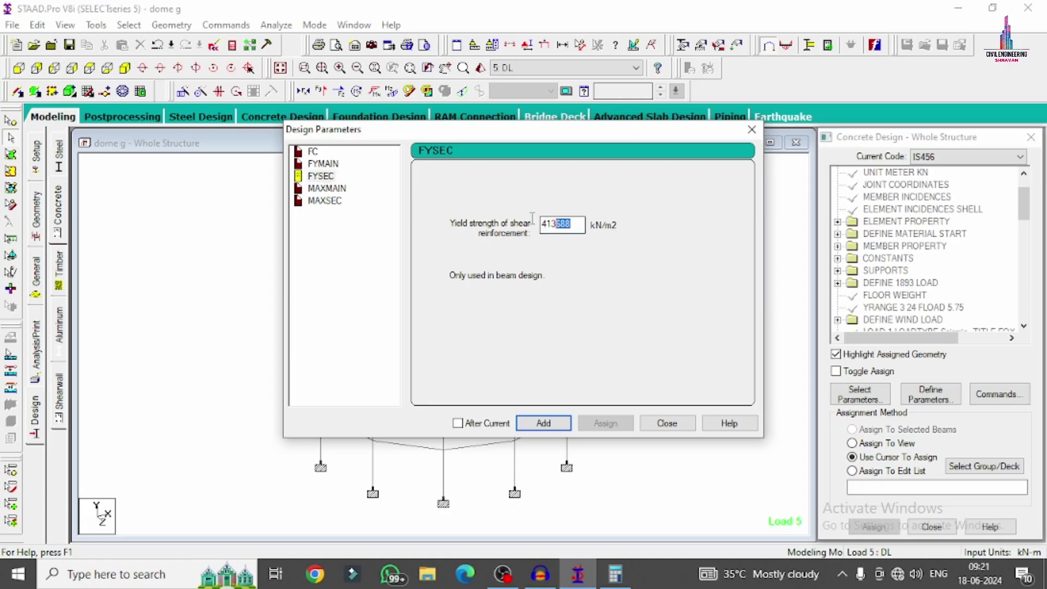
{"action": "type", "text": "50"}
{"action": "left_click", "coordinate": [544, 423]}
Add a maximum main reinforcement size of 20 mm and a maximum secondary reinforcement size of 12 mm.
{"action": "left_click", "coordinate": [327, 189]}
{"action": "left_click", "coordinate": [435, 256]}
{"action": "left_click", "coordinate": [539, 423]}
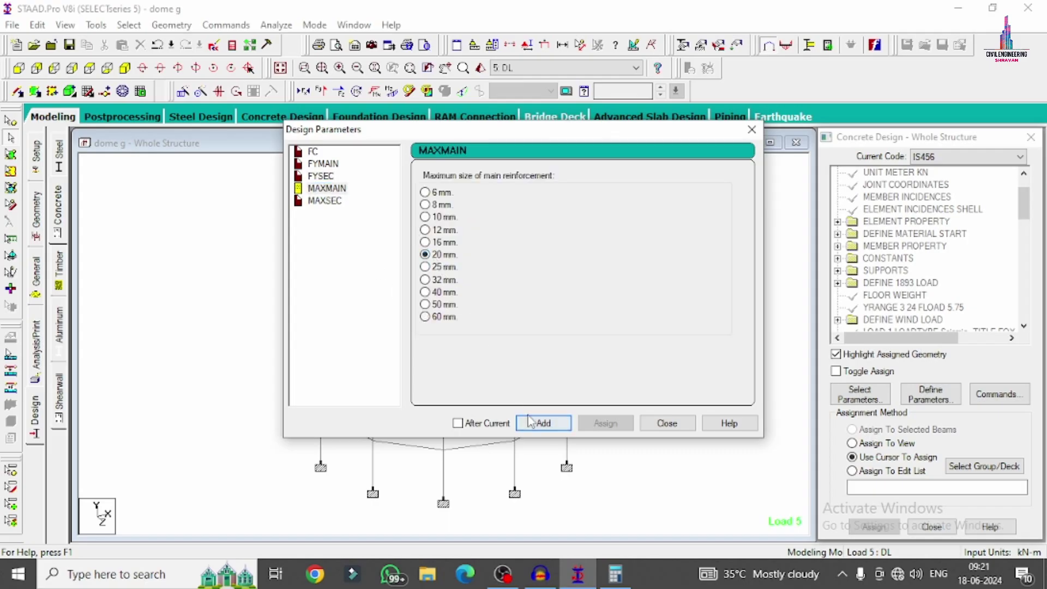
{"action": "left_click", "coordinate": [325, 200]}
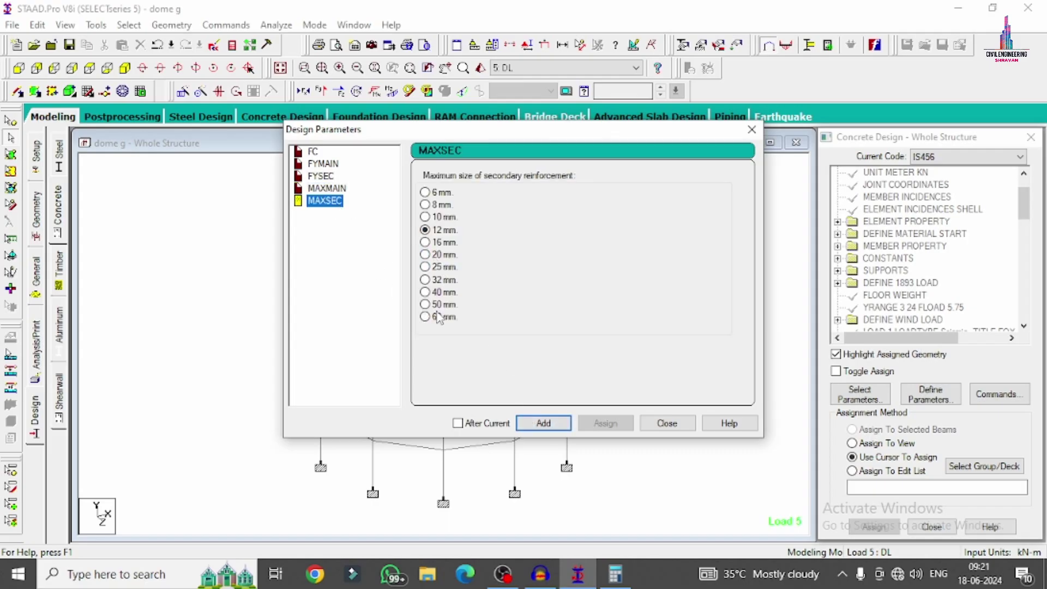
{"action": "left_click", "coordinate": [436, 243]}
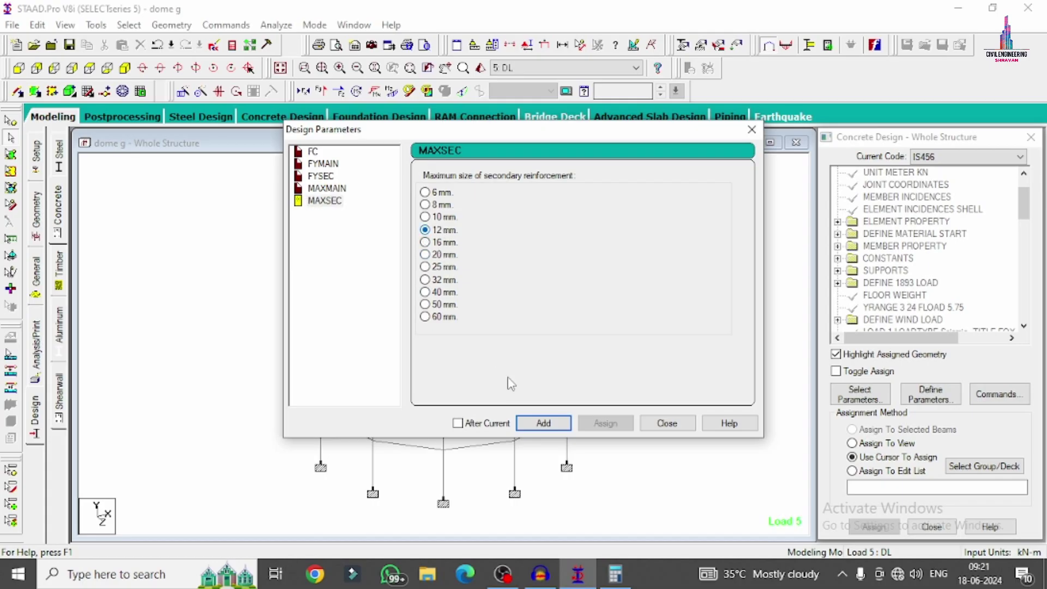
{"action": "left_click", "coordinate": [543, 423]}
{"action": "left_click", "coordinate": [668, 423]}
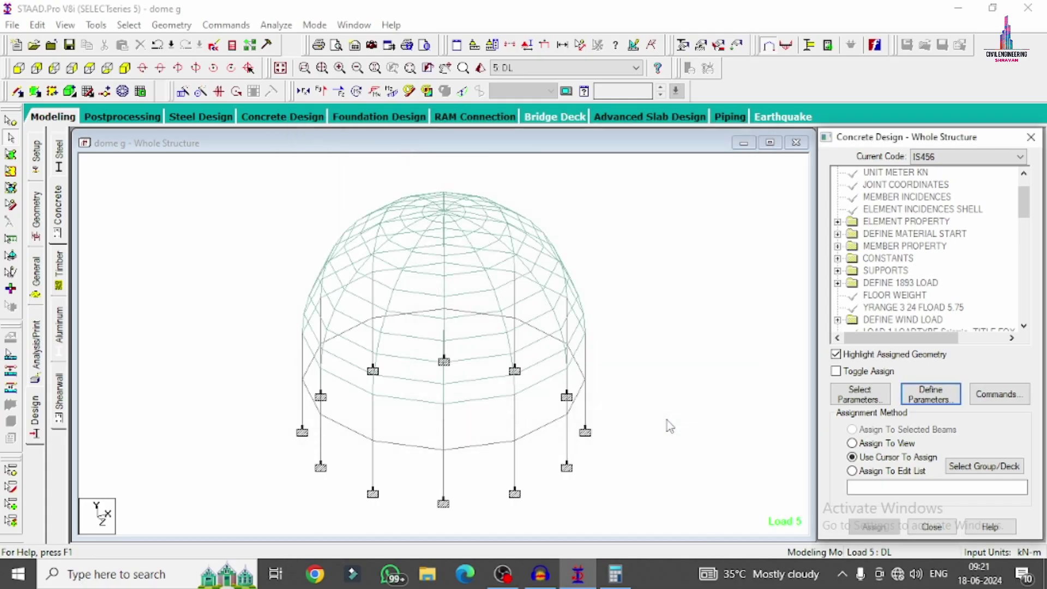
Add the DESIGN BEAM, DESIGN COLUMN, DESIGN SLAB/ELEMENT and TAKE OFF design commands.
{"action": "left_click", "coordinate": [993, 401]}
{"action": "left_click", "coordinate": [617, 221]}
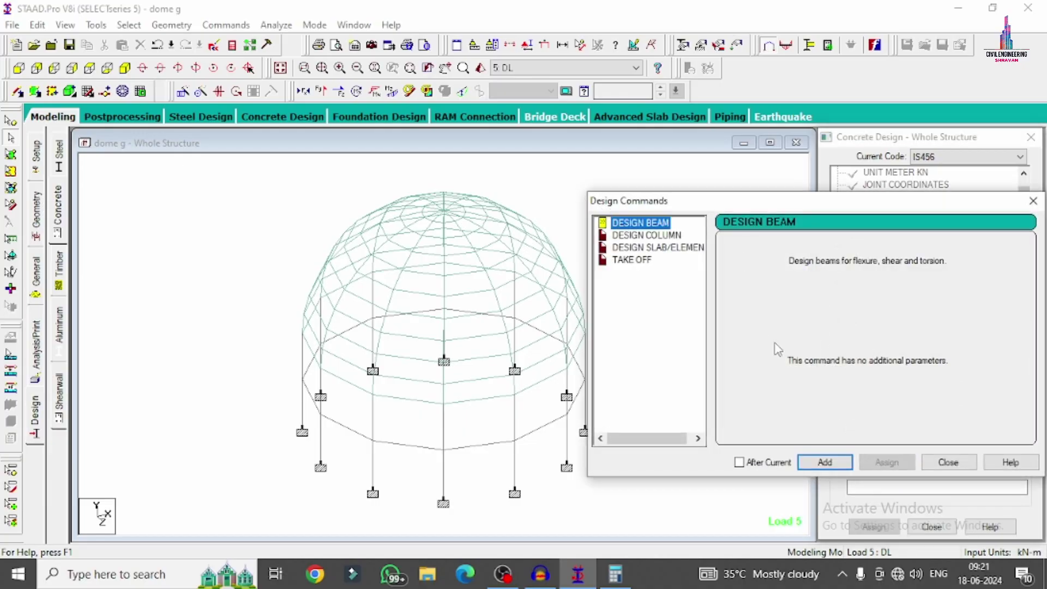
{"action": "left_click", "coordinate": [647, 235]}
{"action": "left_click", "coordinate": [824, 462]}
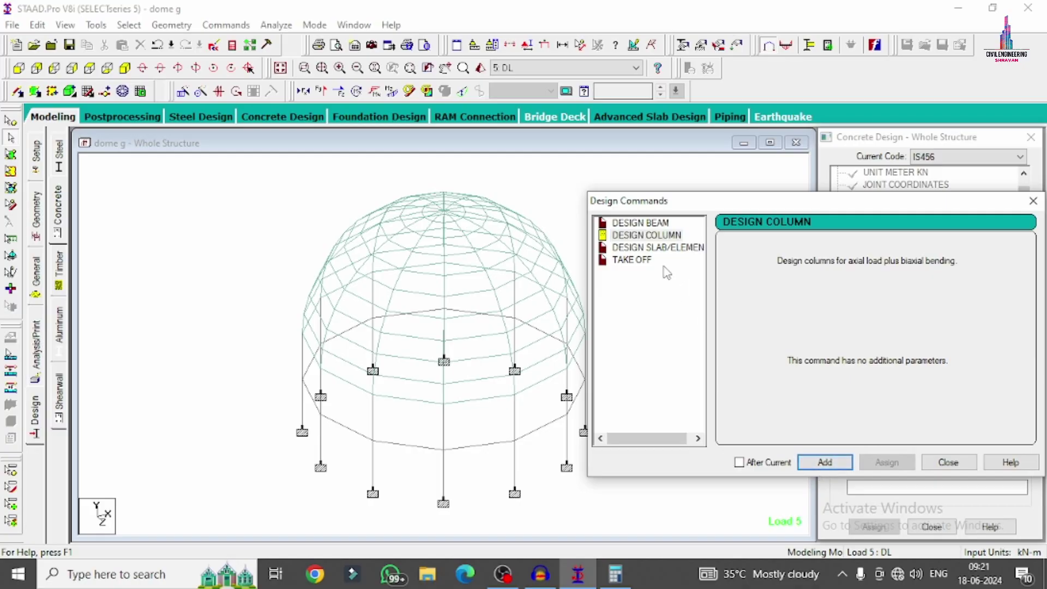
{"action": "left_click", "coordinate": [647, 248]}
{"action": "left_click", "coordinate": [824, 462]}
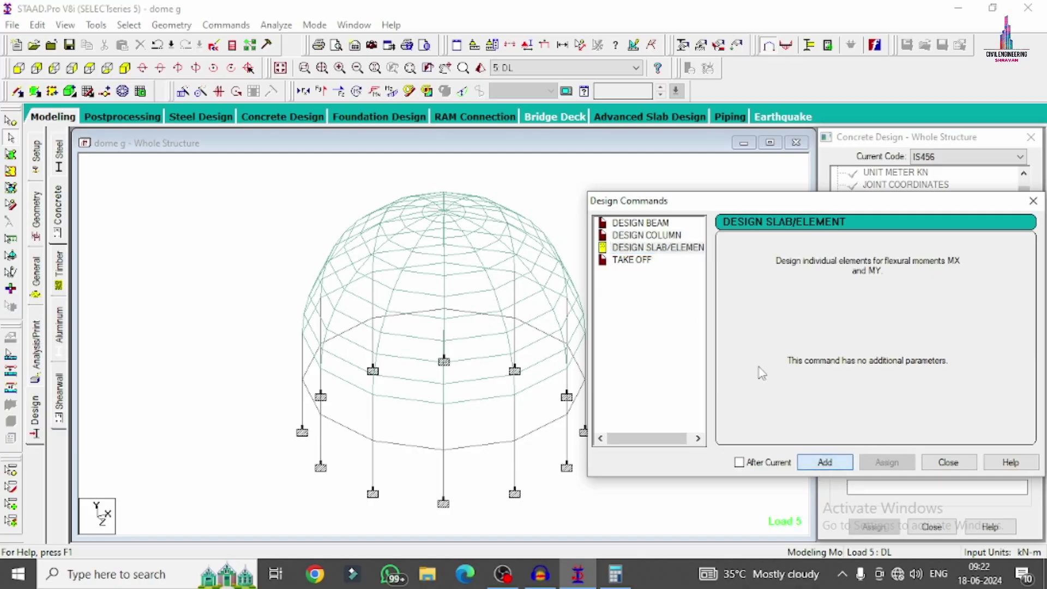
{"action": "left_click", "coordinate": [632, 261]}
{"action": "left_click", "coordinate": [824, 462]}
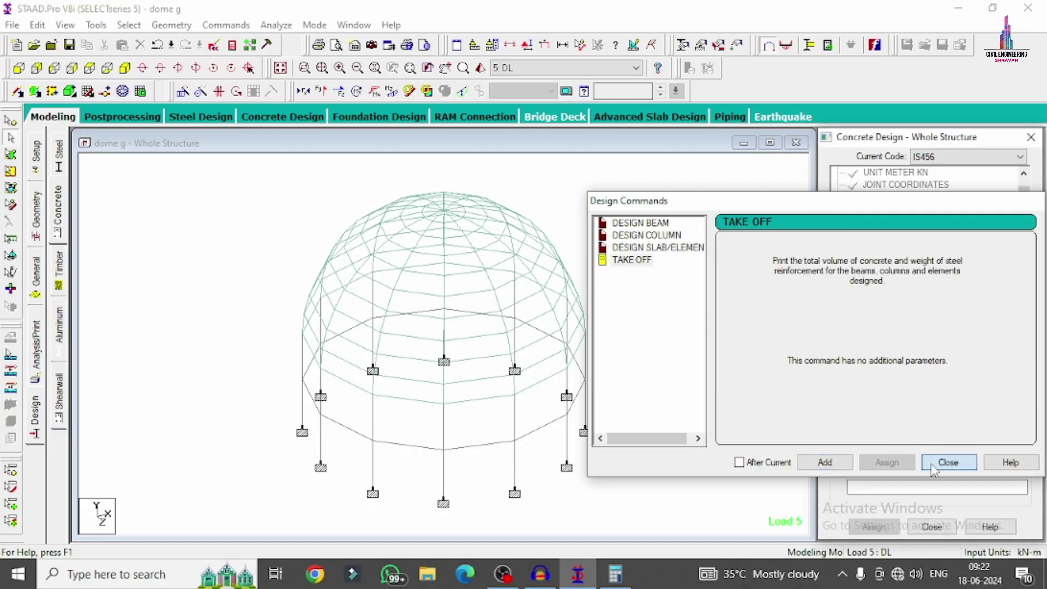
{"action": "left_click", "coordinate": [947, 462]}
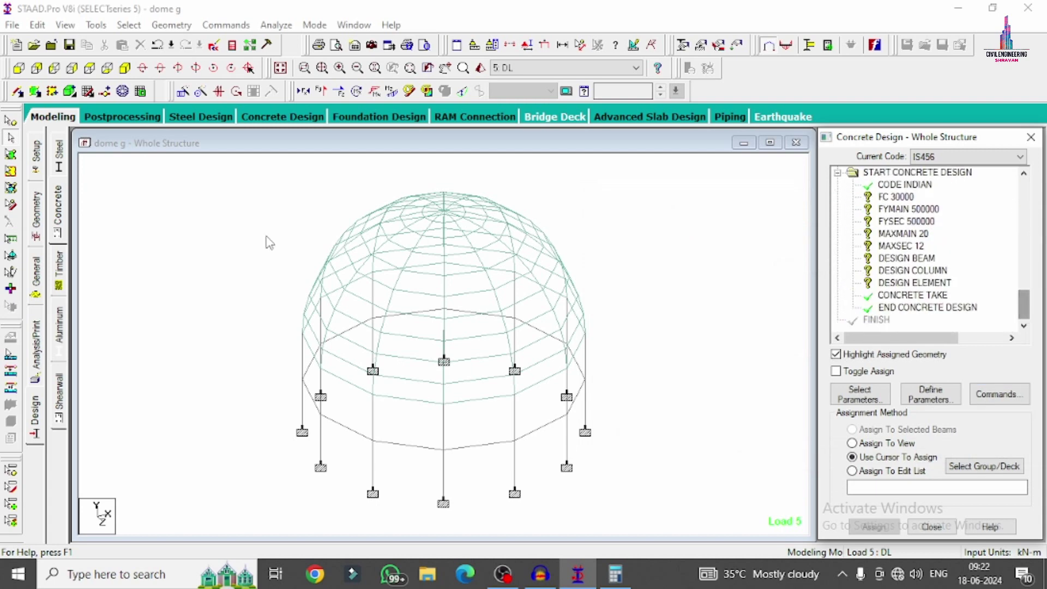
Assign the FC 30000 and FYMAIN 500000 parameters to the whole view.
{"action": "left_click", "coordinate": [885, 197]}
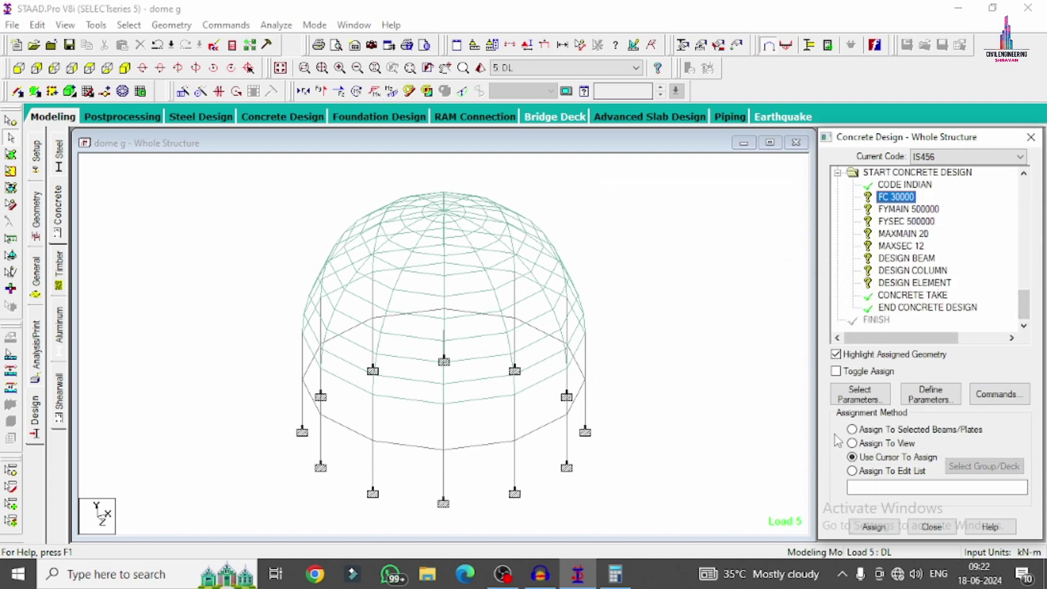
{"action": "left_click", "coordinate": [867, 443]}
{"action": "left_click", "coordinate": [873, 527]}
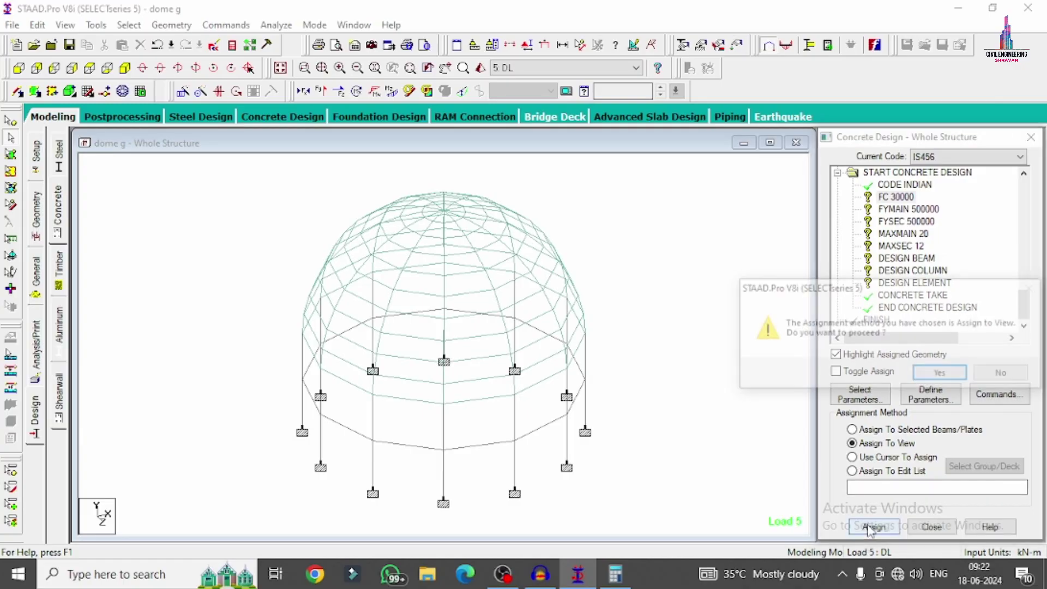
{"action": "left_click", "coordinate": [940, 374]}
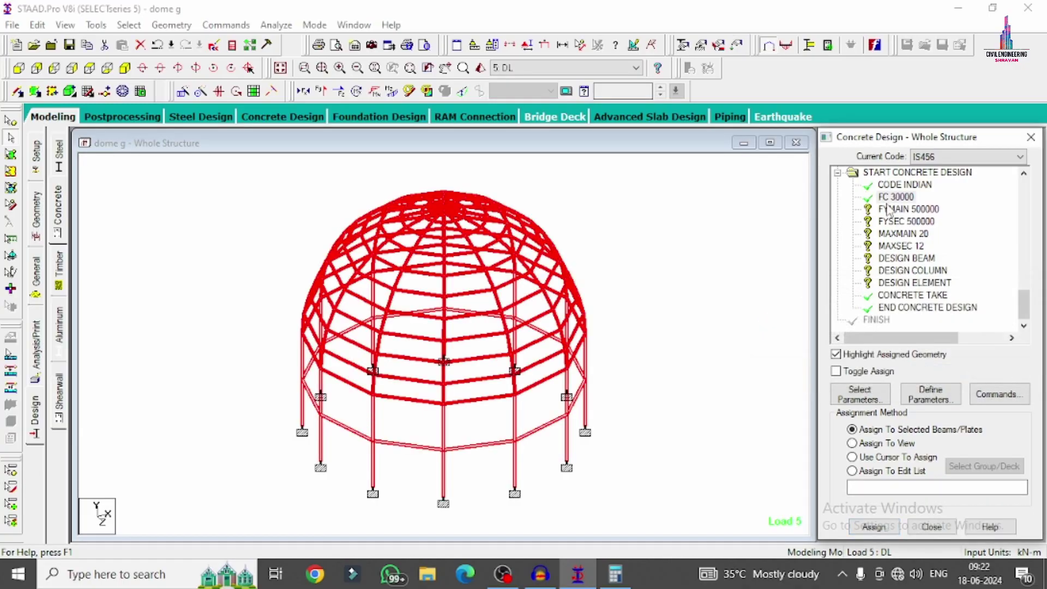
{"action": "left_click", "coordinate": [891, 209]}
{"action": "left_click", "coordinate": [853, 443]}
{"action": "left_click", "coordinate": [873, 527]}
{"action": "left_click", "coordinate": [941, 374]}
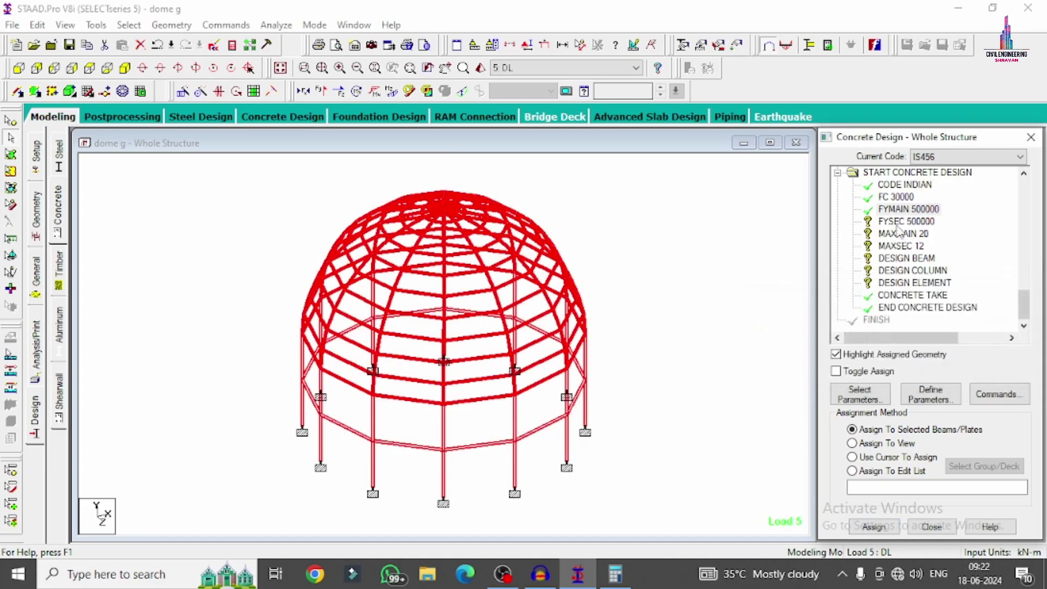
Assign the FYSEC 500000, MAXMAIN 20 and MAXSEC 12 parameters to the whole view.
{"action": "left_click", "coordinate": [906, 221]}
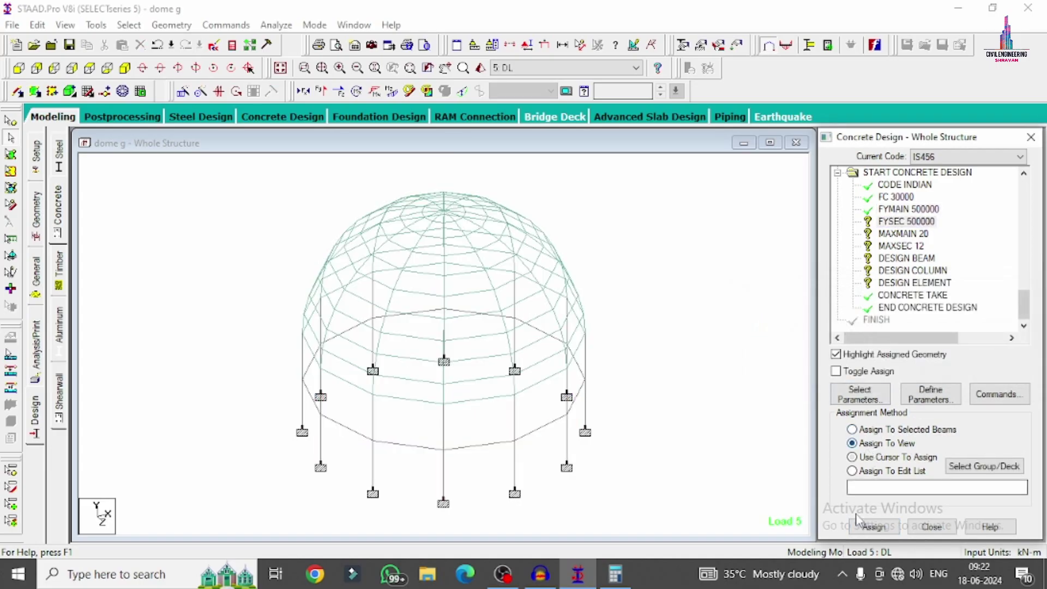
{"action": "left_click", "coordinate": [852, 443]}
{"action": "left_click", "coordinate": [873, 527]}
{"action": "left_click", "coordinate": [938, 373]}
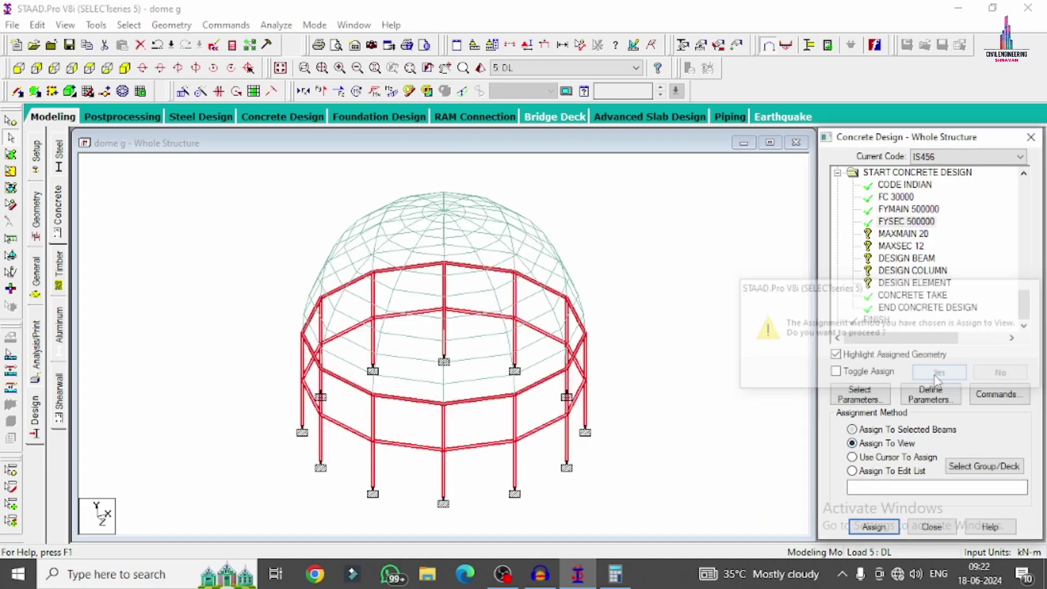
{"action": "left_click", "coordinate": [904, 234]}
{"action": "left_click", "coordinate": [852, 443]}
{"action": "left_click", "coordinate": [873, 526]}
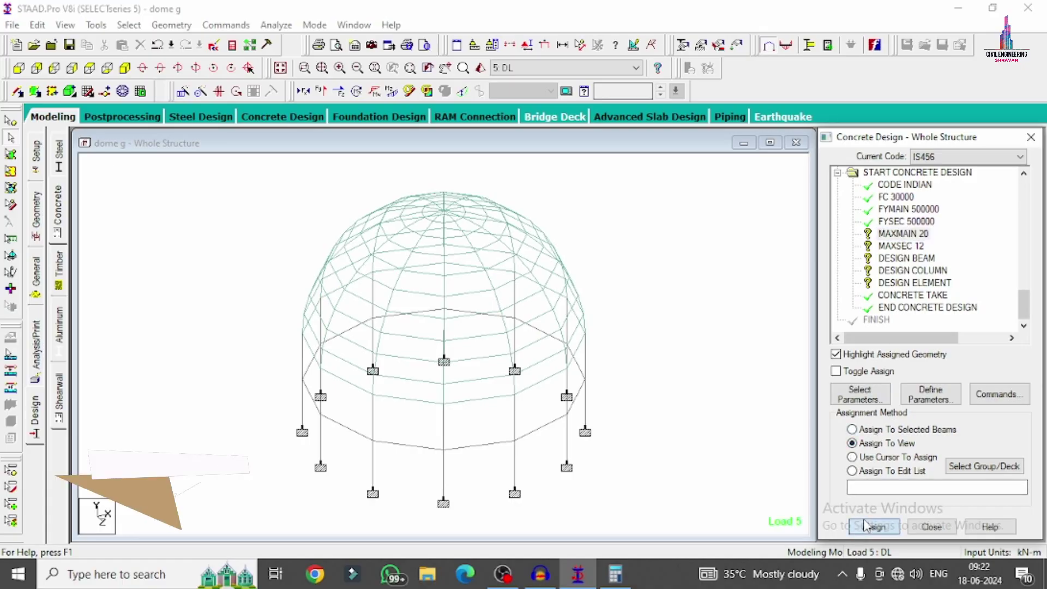
{"action": "left_click", "coordinate": [919, 375]}
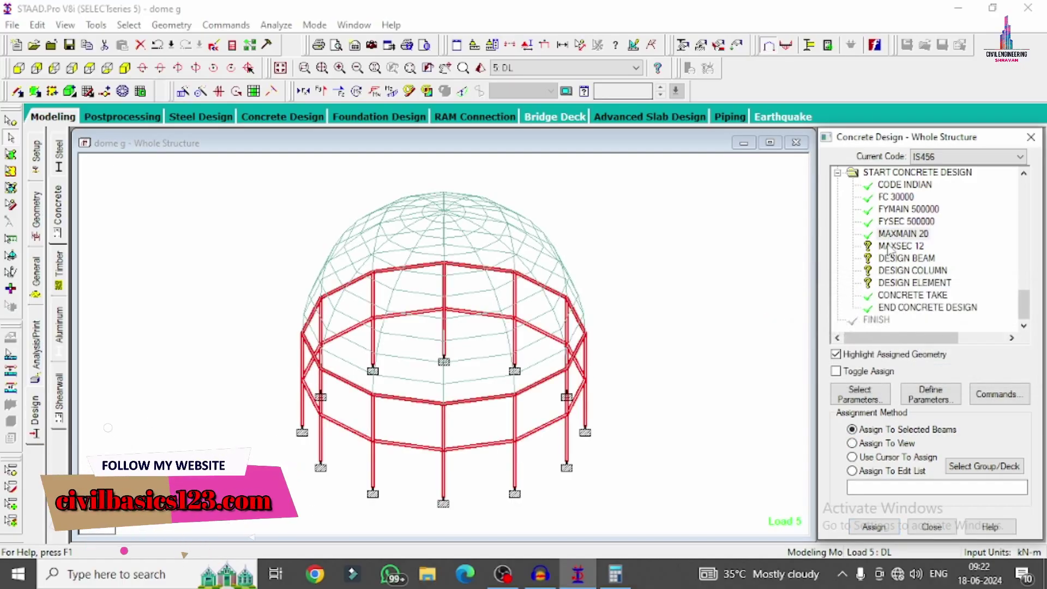
{"action": "left_click", "coordinate": [852, 444]}
{"action": "left_click", "coordinate": [872, 527]}
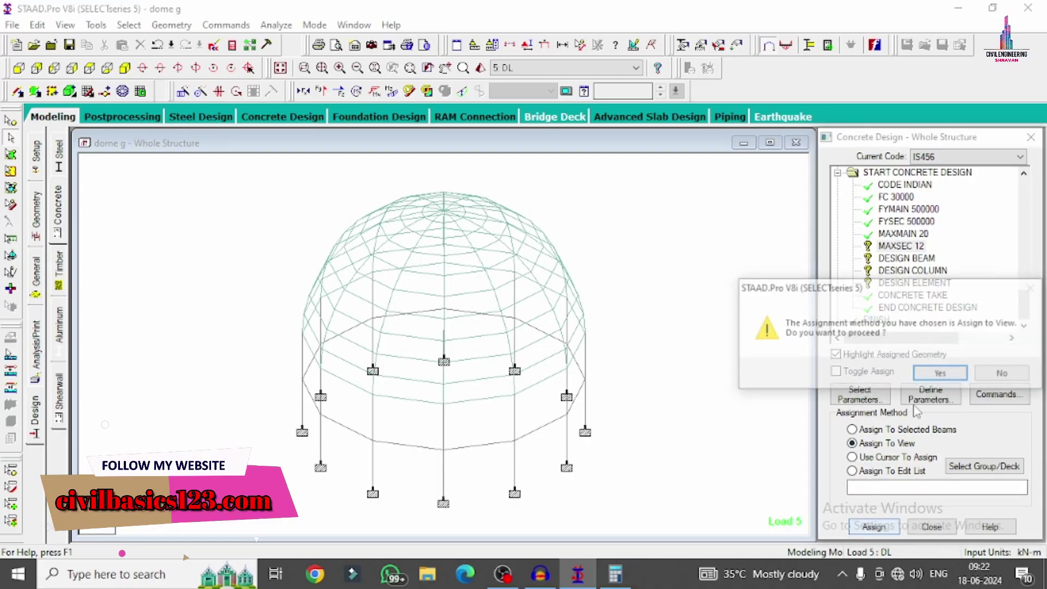
{"action": "left_click", "coordinate": [926, 374]}
Assign the DESIGN BEAM command to the horizontal beams of both ring levels, selected in the front view.
{"action": "left_click", "coordinate": [902, 259]}
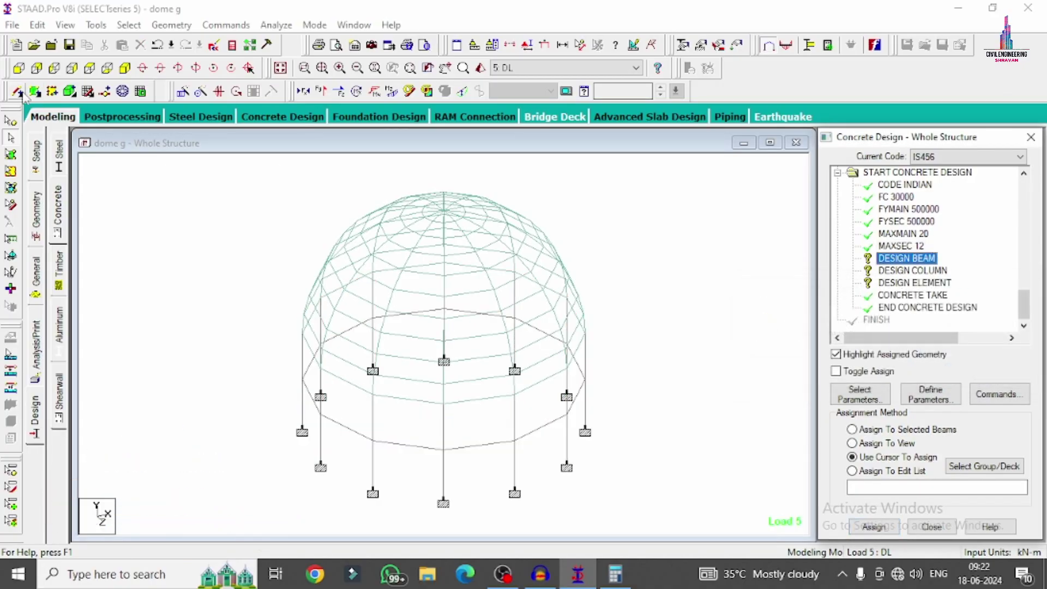
{"action": "left_click", "coordinate": [21, 69]}
{"action": "left_click_drag", "start_coordinate": [202, 203], "coordinate": [661, 381]}
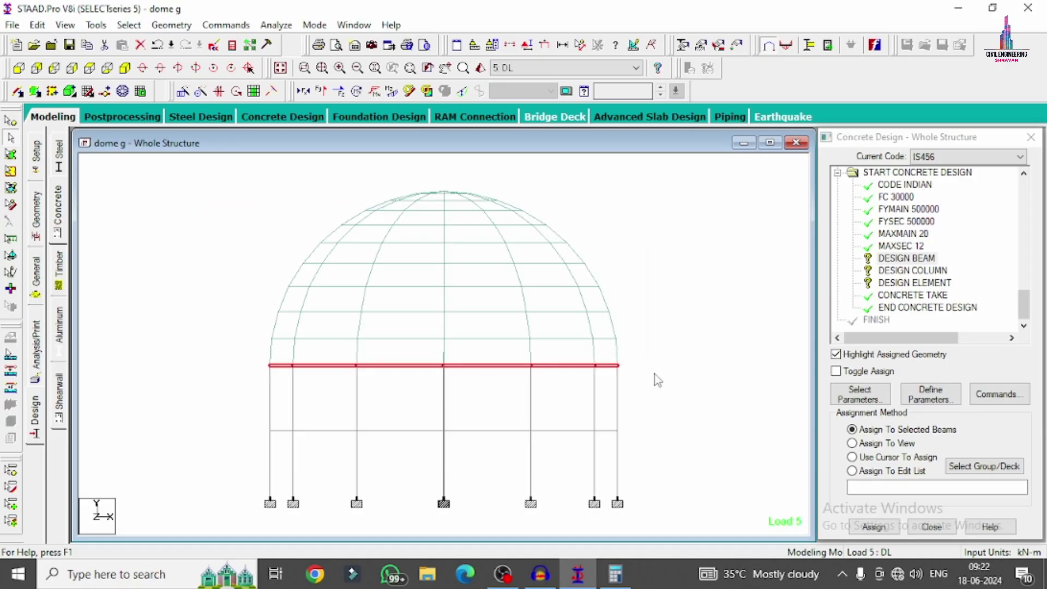
{"action": "left_click_drag", "start_coordinate": [255, 423], "coordinate": [671, 441]}
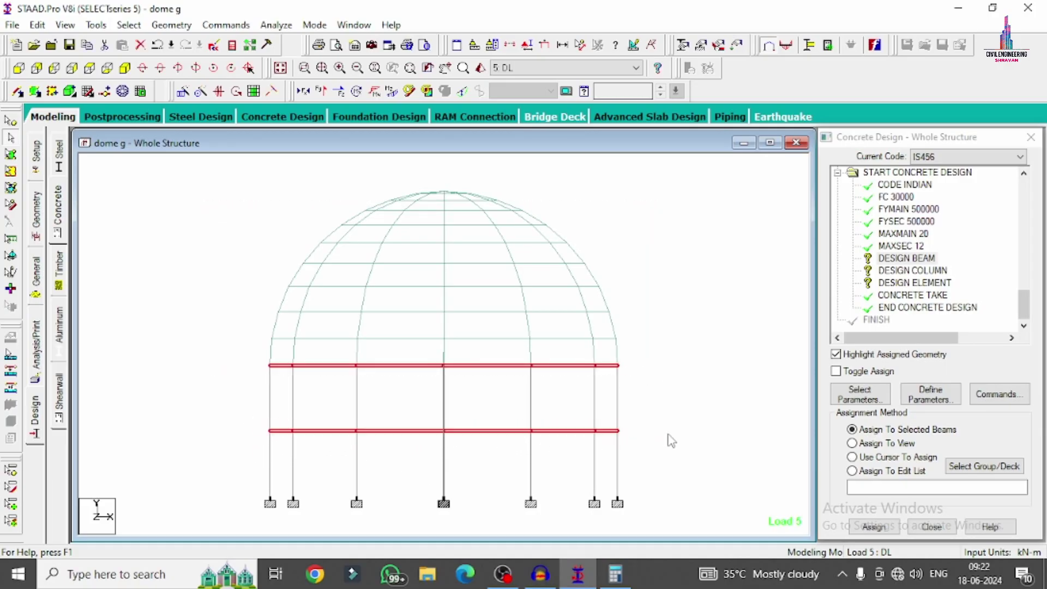
{"action": "left_click", "coordinate": [874, 527]}
{"action": "left_click", "coordinate": [942, 374]}
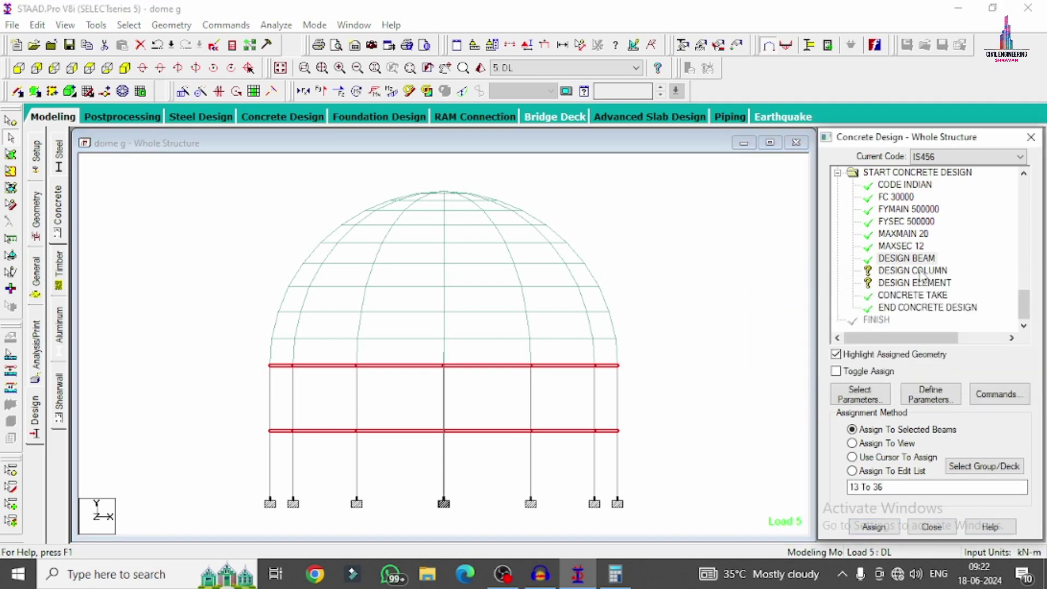
Assign the DESIGN COLUMN command to all vertical members, selected as the beams parallel to Y.
{"action": "left_click", "coordinate": [130, 25]}
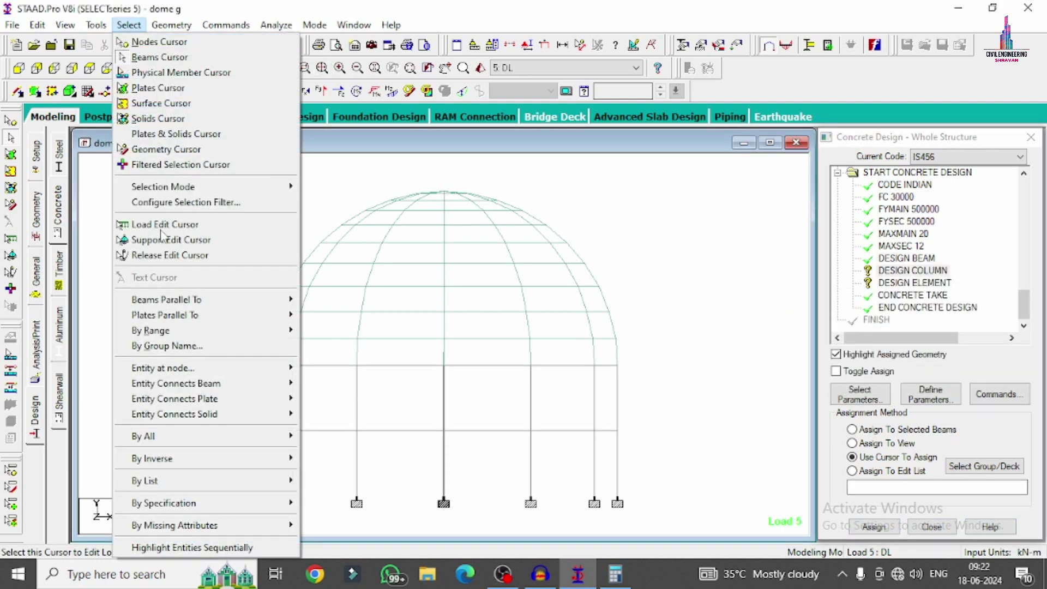
{"action": "mouse_move", "coordinate": [180, 299]}
{"action": "left_click", "coordinate": [335, 314]}
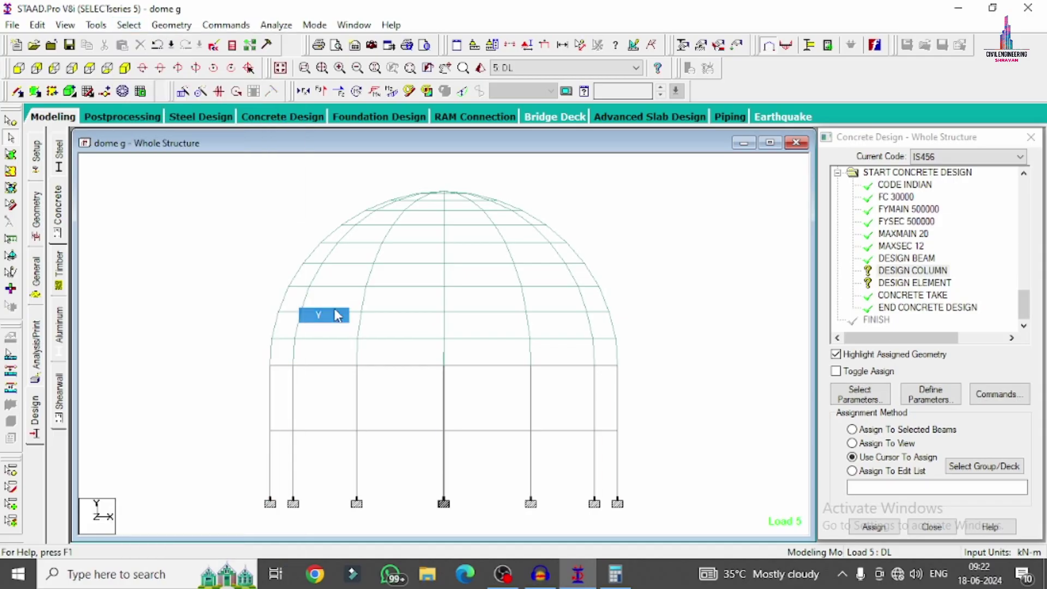
{"action": "left_click", "coordinate": [872, 526]}
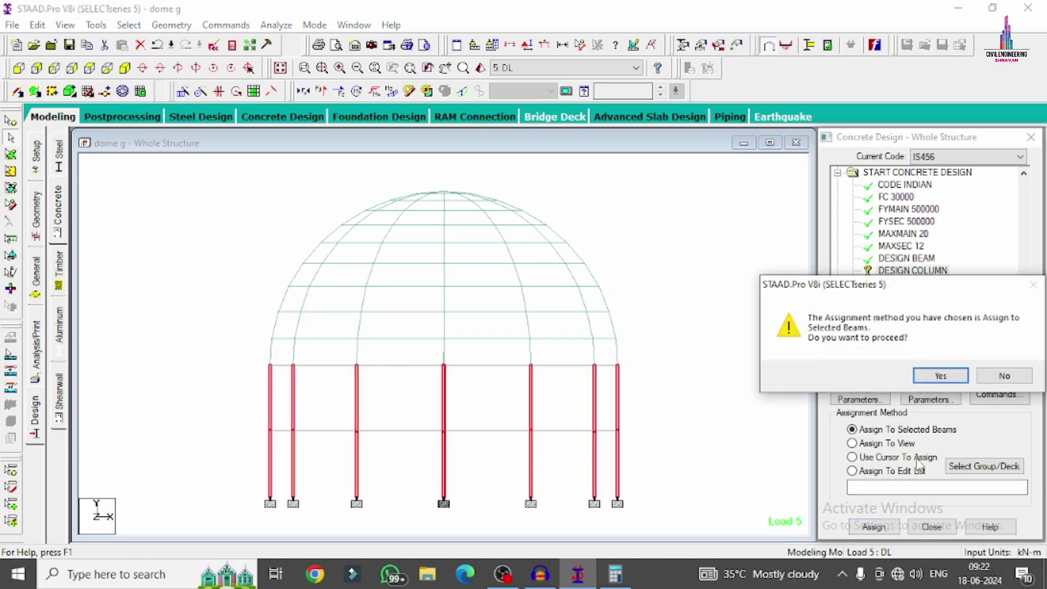
{"action": "left_click", "coordinate": [935, 374]}
Assign the DESIGN ELEMENT command to the dome plates by assigning it to the whole view.
{"action": "left_click", "coordinate": [907, 282]}
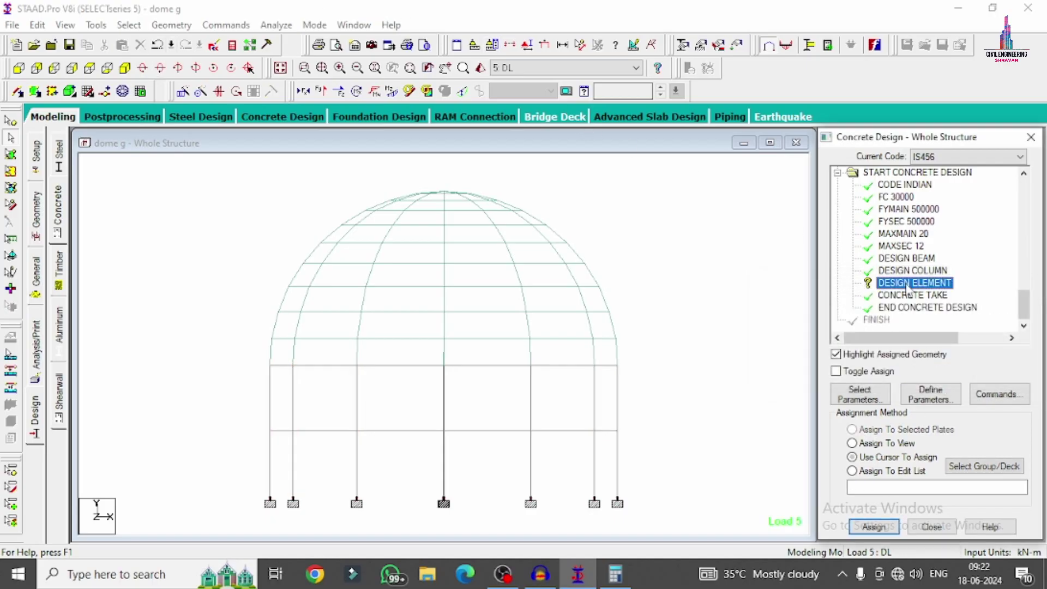
{"action": "left_click", "coordinate": [883, 443]}
{"action": "left_click", "coordinate": [874, 527]}
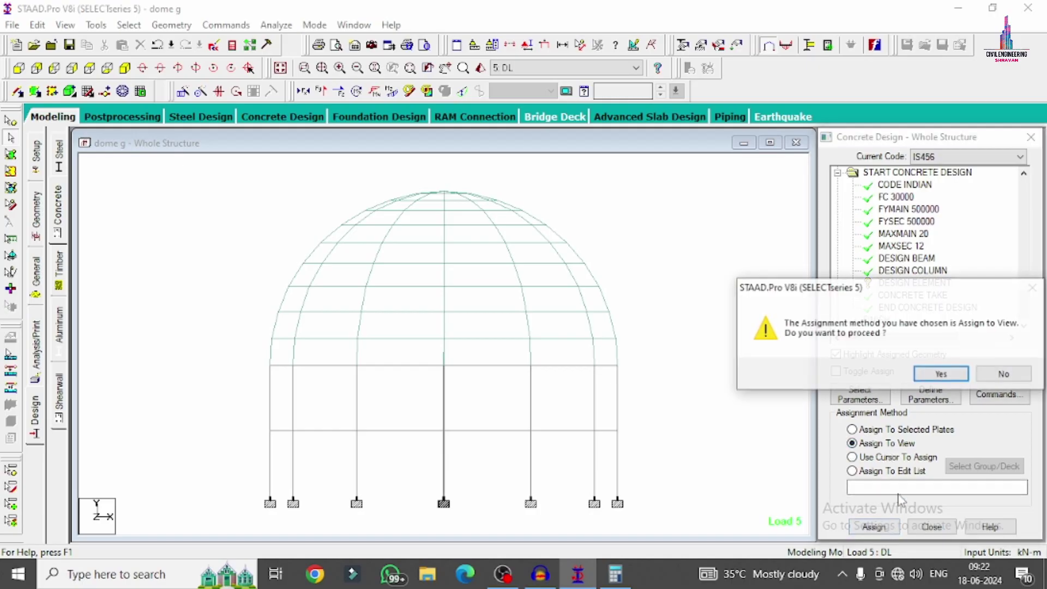
{"action": "left_click", "coordinate": [937, 372]}
{"action": "left_click", "coordinate": [690, 323]}
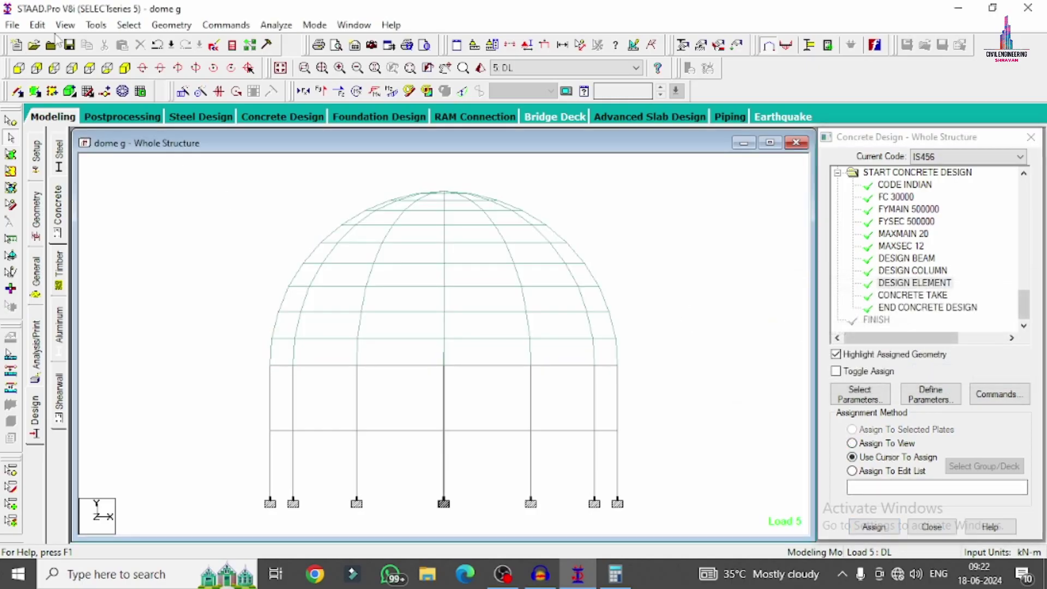
Show the model isometrically, run the analysis and design, and go on to post-processing mode.
{"action": "left_click", "coordinate": [124, 68]}
{"action": "left_click", "coordinate": [36, 344]}
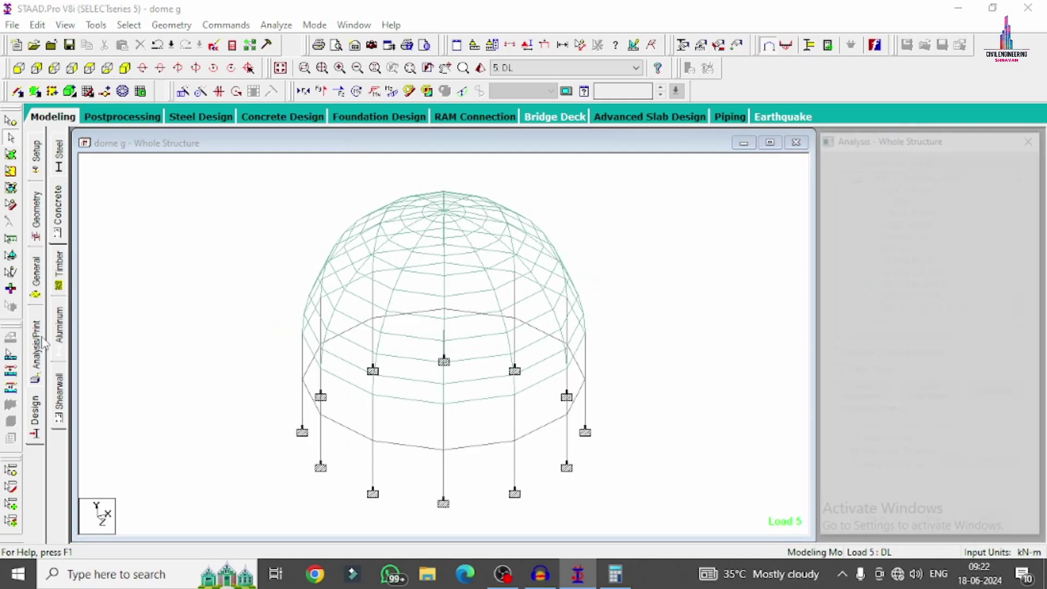
{"action": "left_click", "coordinate": [476, 449]}
{"action": "left_click", "coordinate": [598, 449]}
{"action": "left_click", "coordinate": [276, 25]}
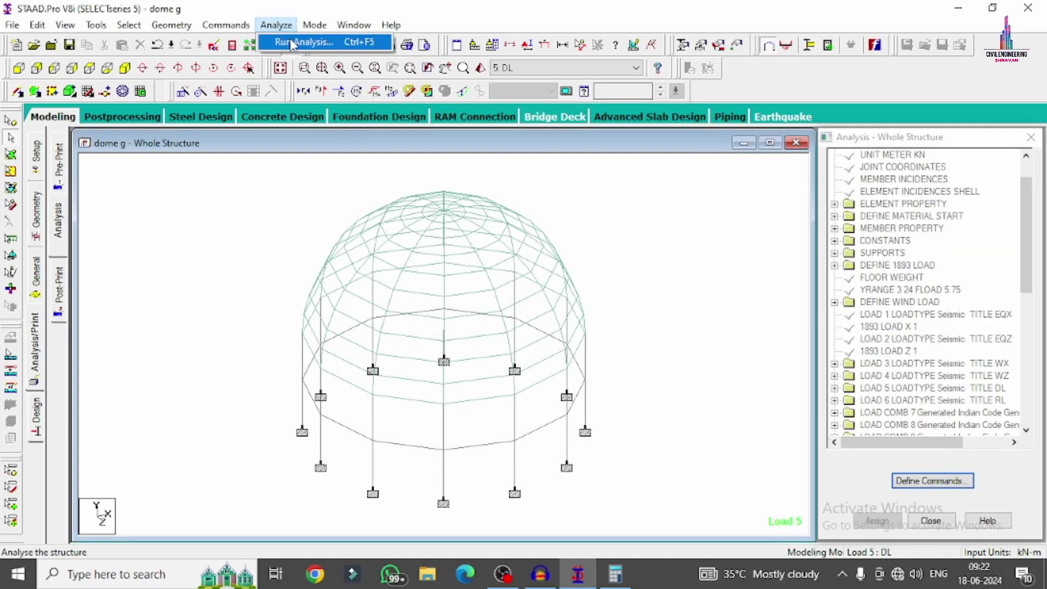
{"action": "left_click", "coordinate": [291, 41]}
{"action": "left_click", "coordinate": [429, 323]}
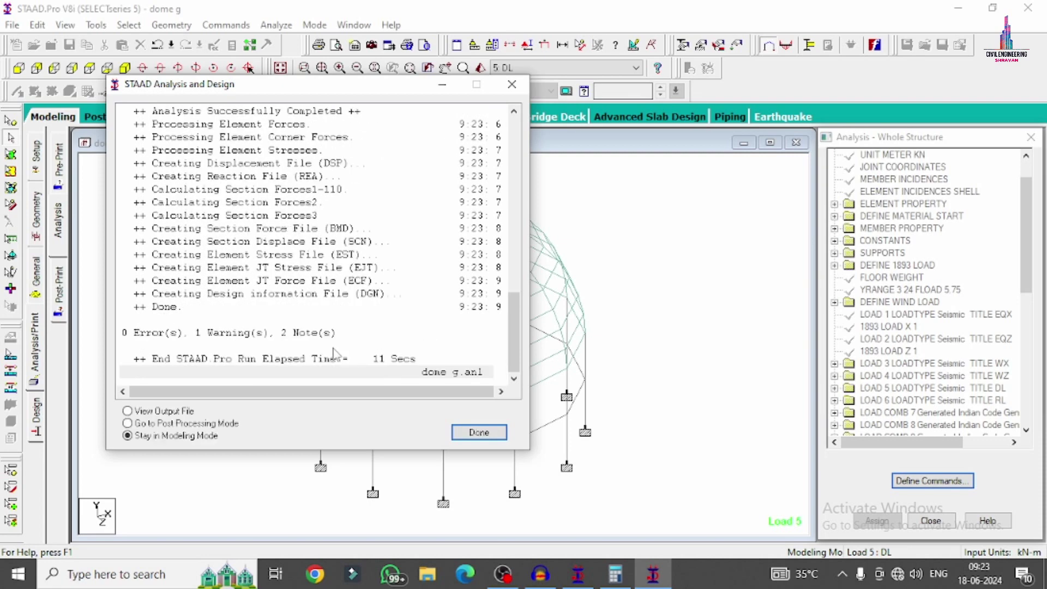
{"action": "left_click", "coordinate": [153, 424]}
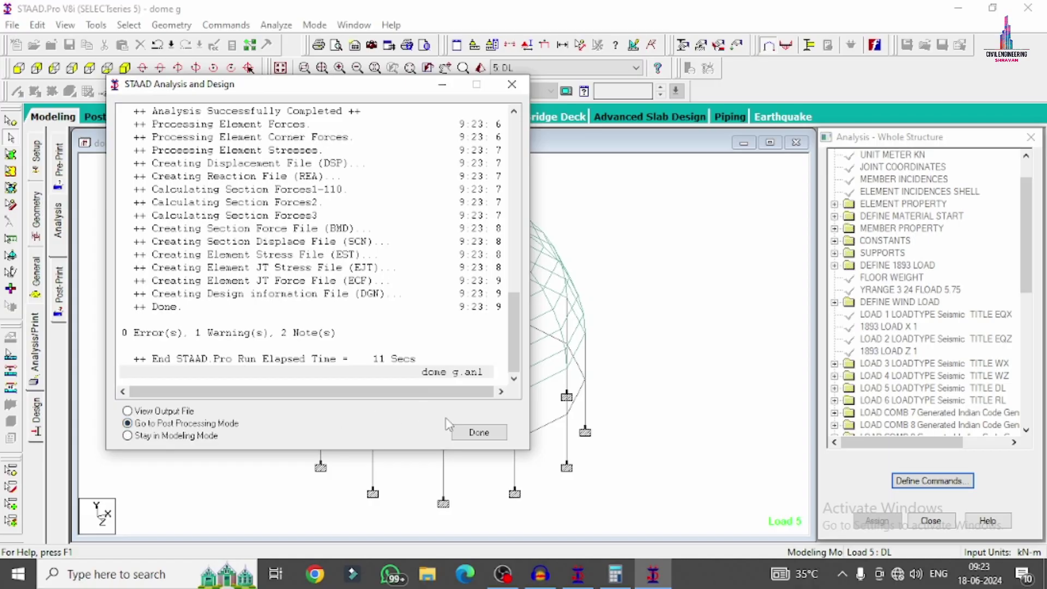
{"action": "left_click", "coordinate": [479, 431]}
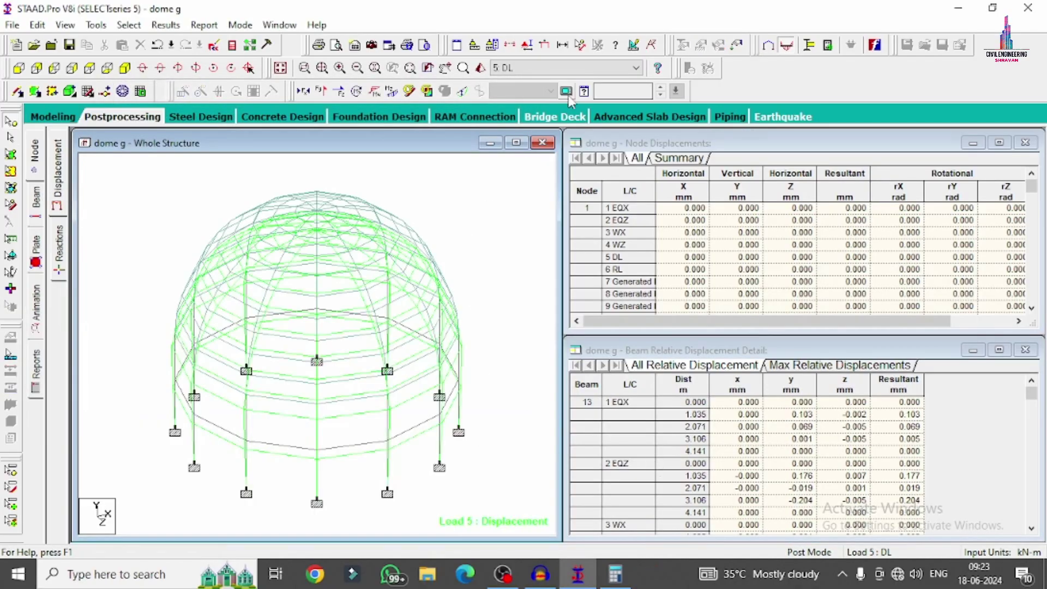
Hide the displaced shape, maximize the structure view, and review the concrete design of one upper and one lower ring beam.
{"action": "left_click", "coordinate": [462, 92]}
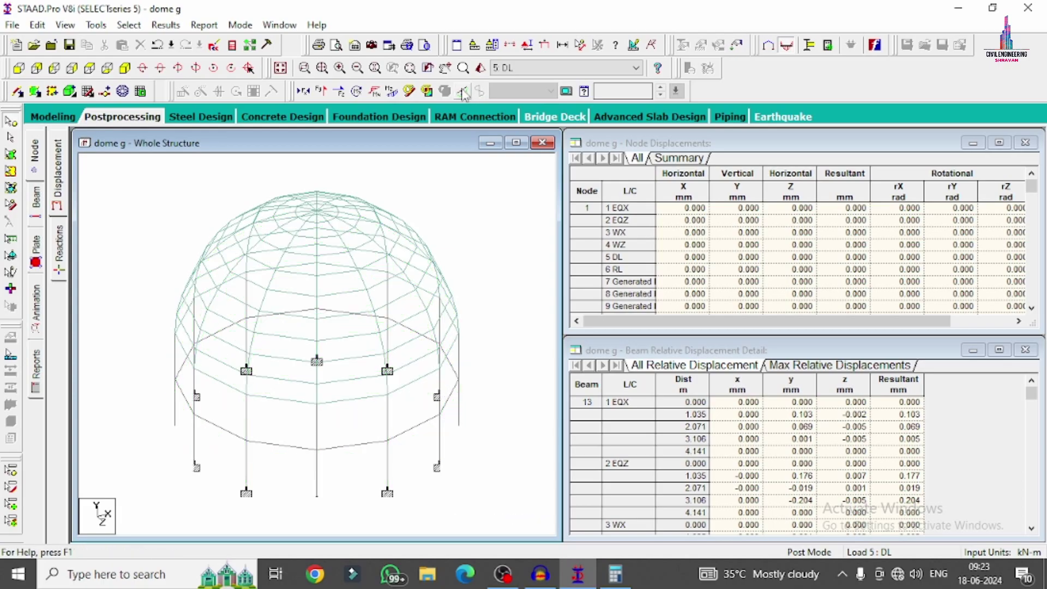
{"action": "left_click", "coordinate": [516, 143]}
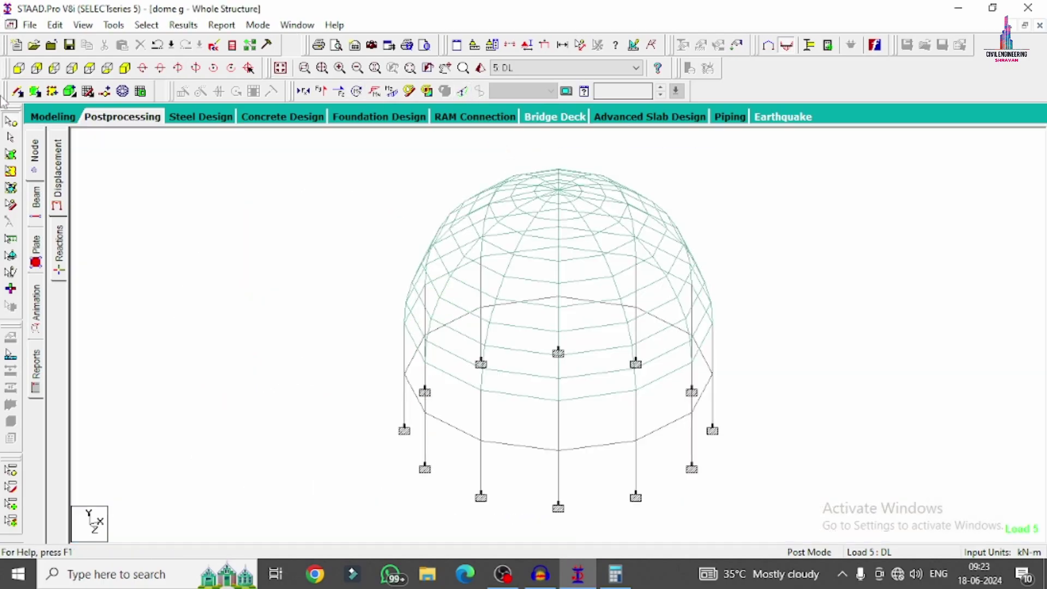
{"action": "double_click", "coordinate": [522, 398]}
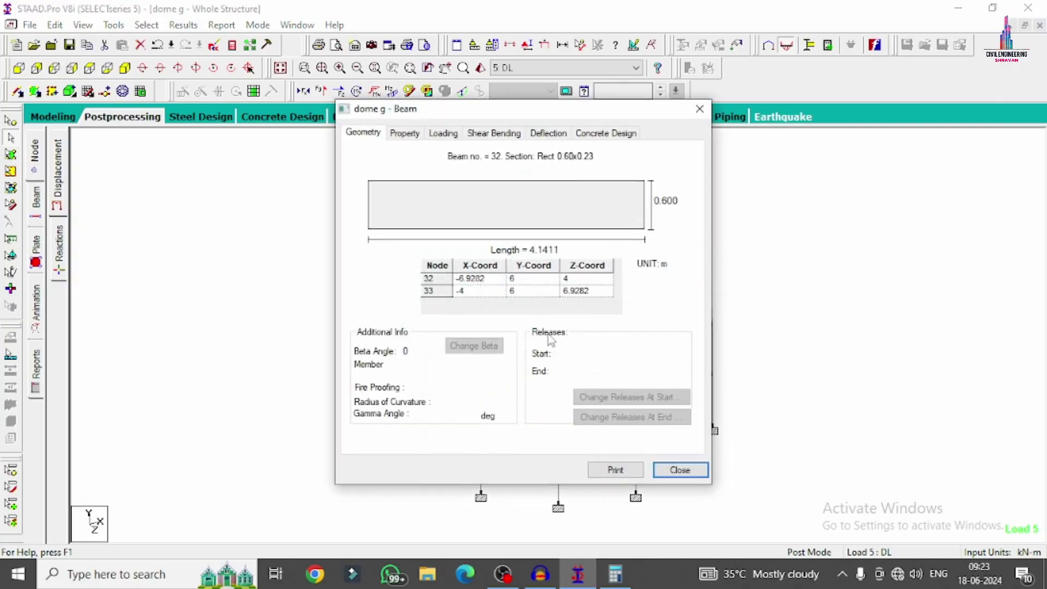
{"action": "left_click", "coordinate": [589, 134]}
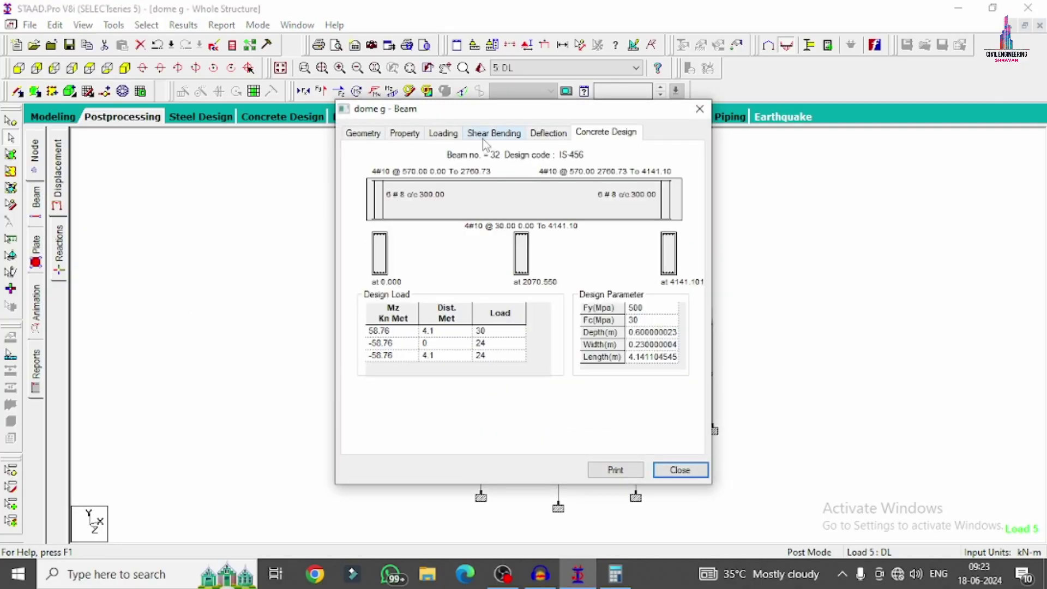
{"action": "left_click", "coordinate": [700, 108]}
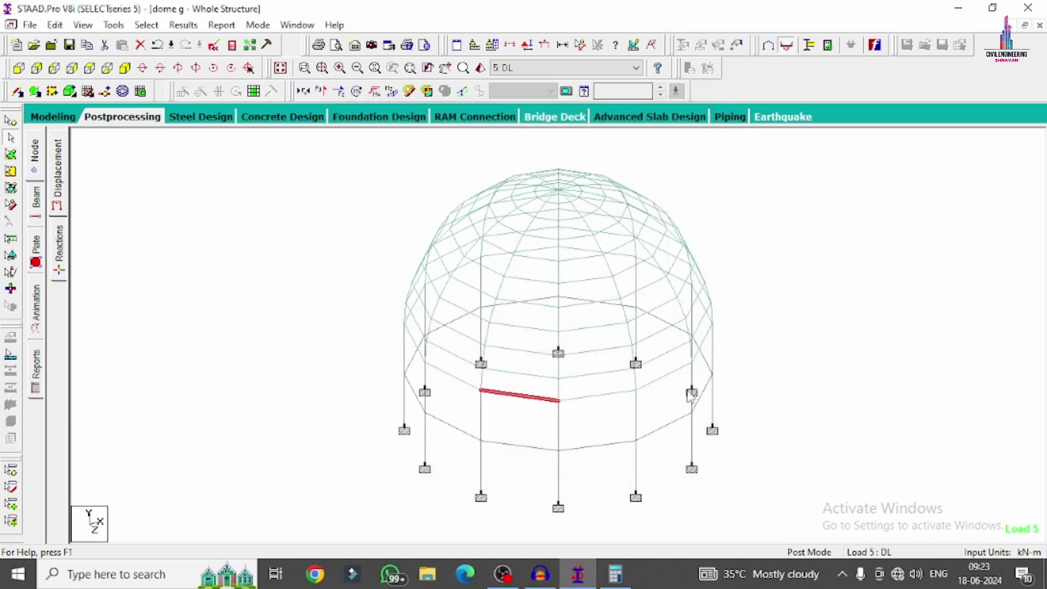
{"action": "double_click", "coordinate": [670, 430]}
{"action": "left_click", "coordinate": [601, 134]}
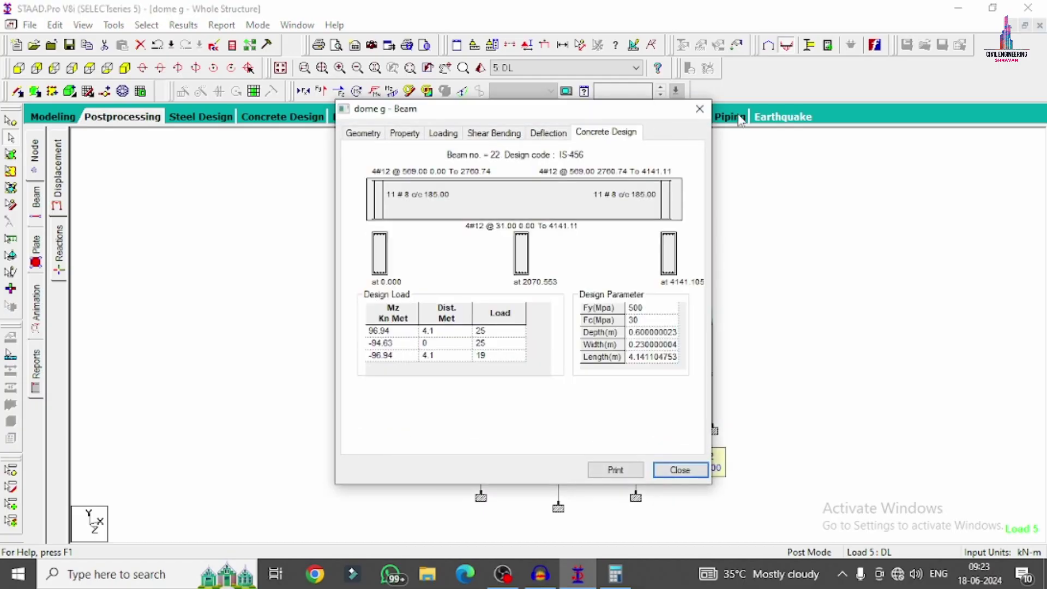
{"action": "left_click", "coordinate": [700, 108]}
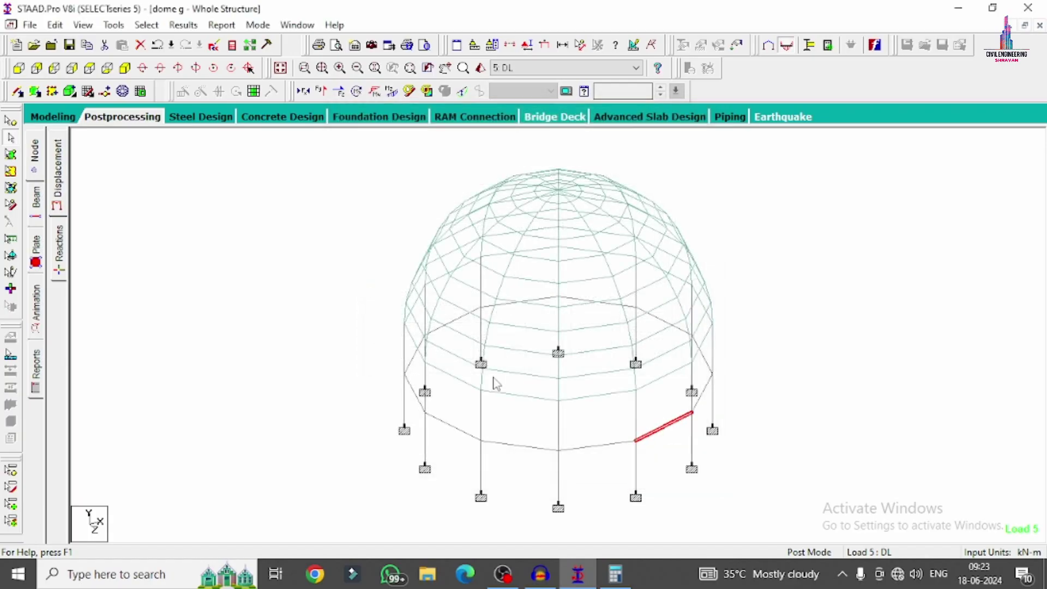
Review the concrete design of the front column between the two ring levels.
{"action": "double_click", "coordinate": [558, 428]}
{"action": "left_click", "coordinate": [604, 136]}
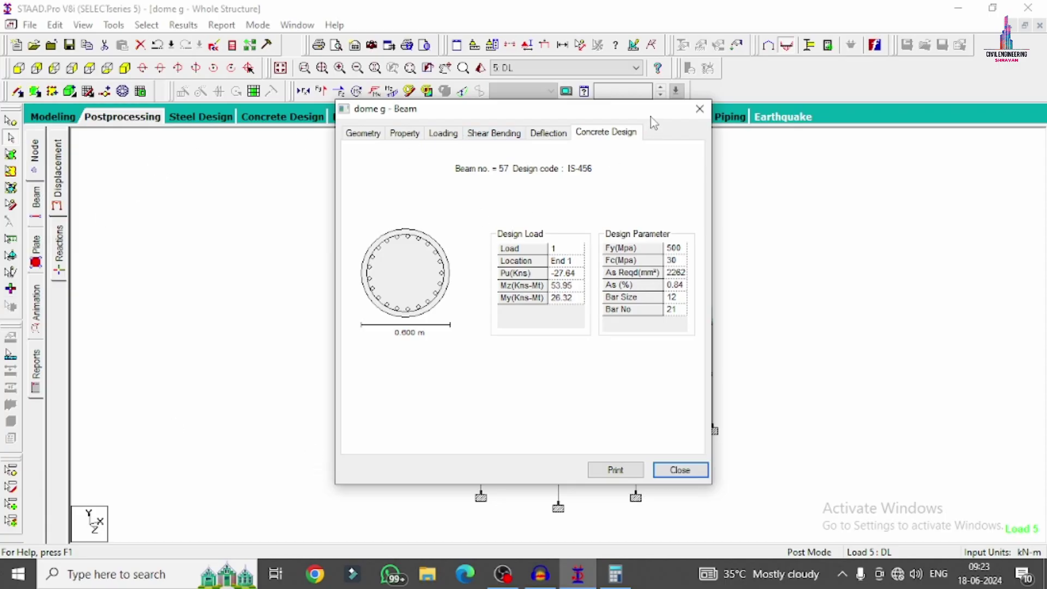
{"action": "left_click", "coordinate": [699, 108]}
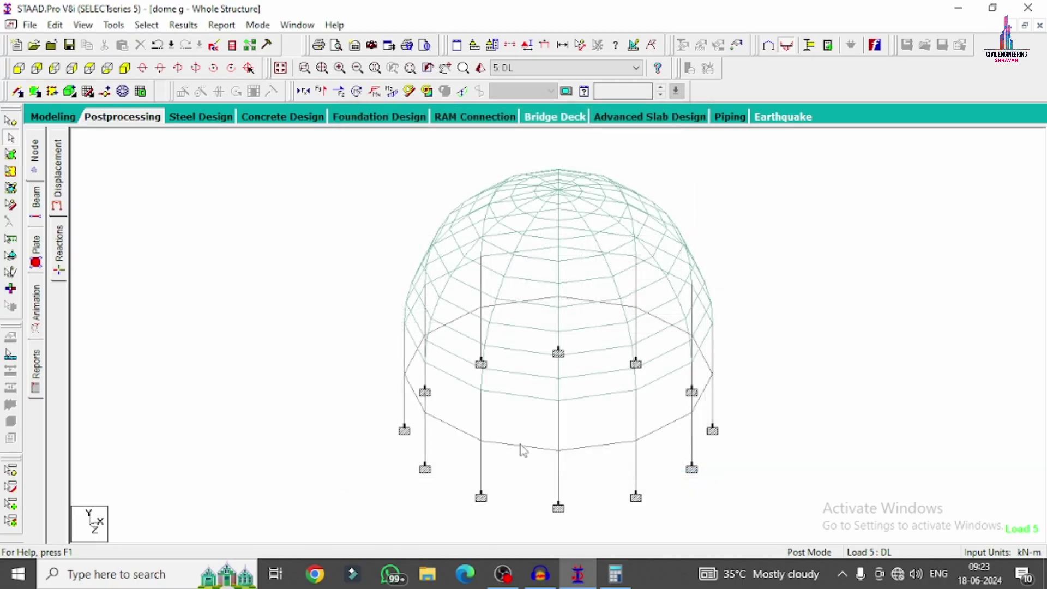
Examine an outer column's concrete design, deflection, shear bending, loading, property and geometry data.
{"action": "double_click", "coordinate": [406, 359]}
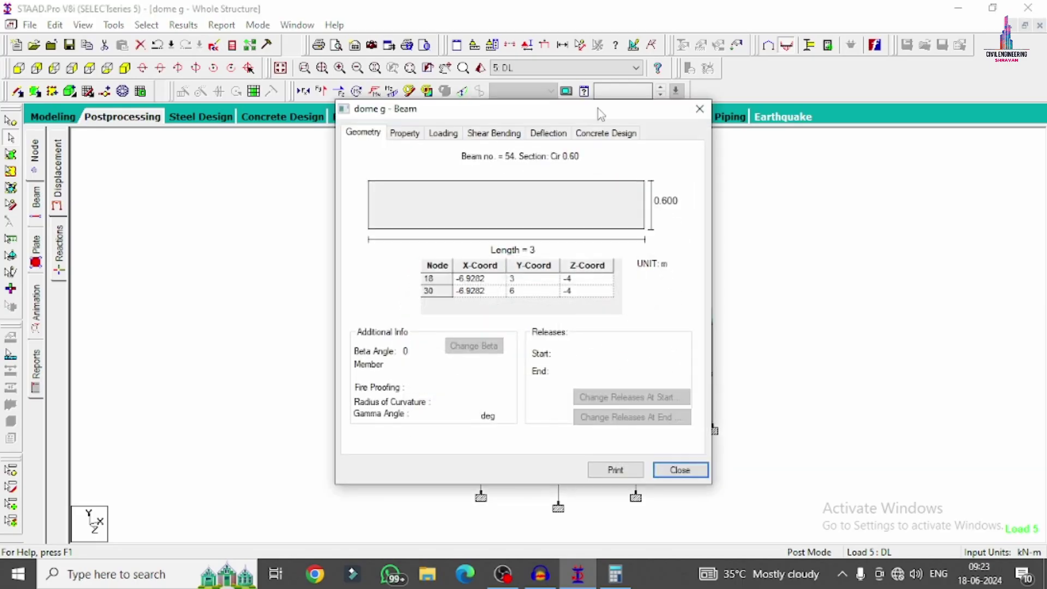
{"action": "left_click", "coordinate": [607, 132]}
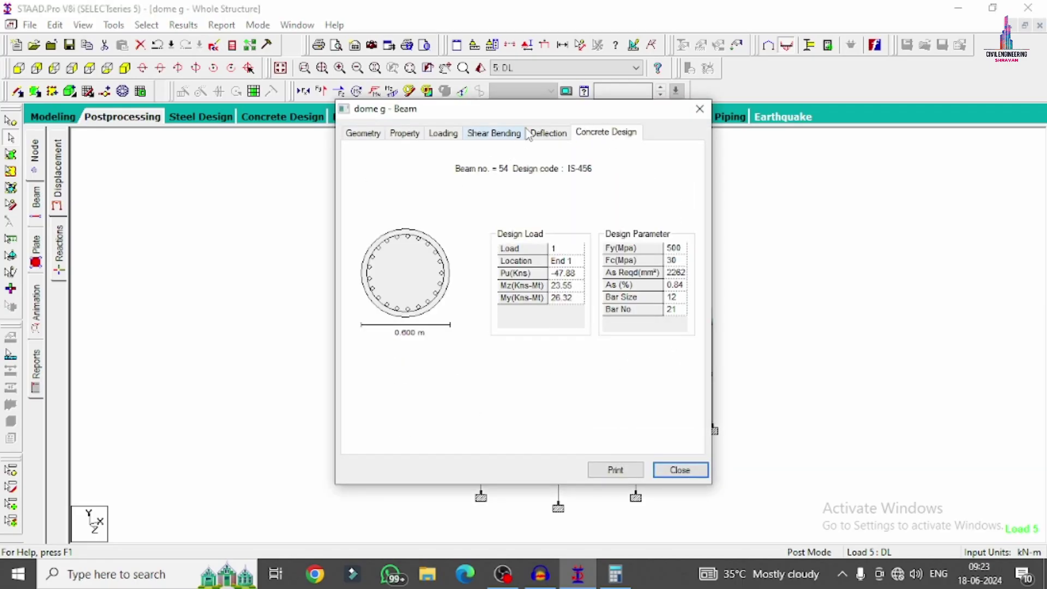
{"action": "left_click", "coordinate": [546, 133]}
{"action": "left_click", "coordinate": [493, 133]}
{"action": "left_click", "coordinate": [444, 133]}
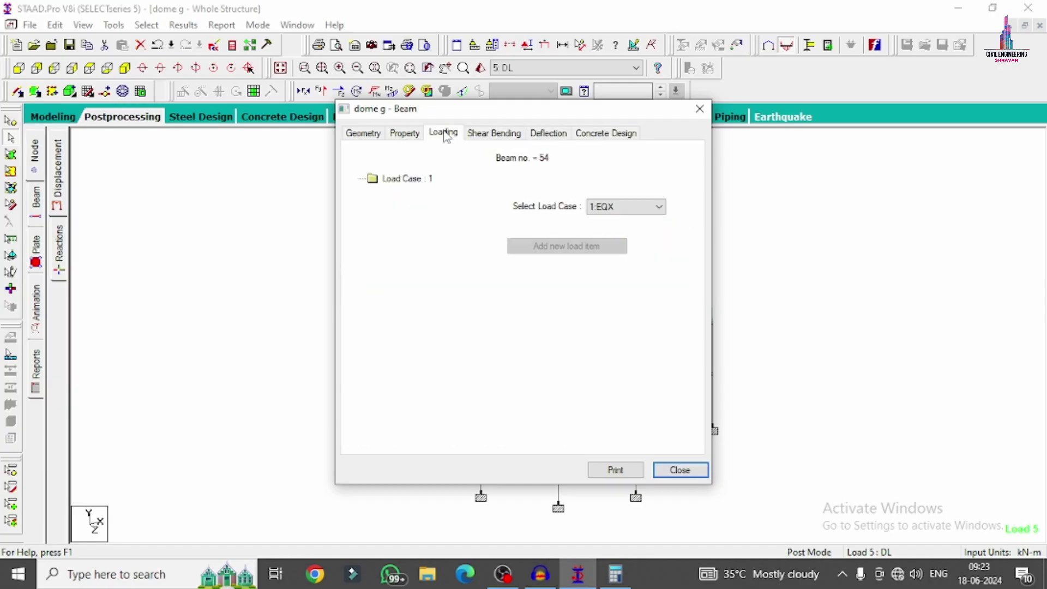
{"action": "left_click", "coordinate": [404, 133]}
{"action": "left_click", "coordinate": [363, 133]}
{"action": "left_click", "coordinate": [699, 109]}
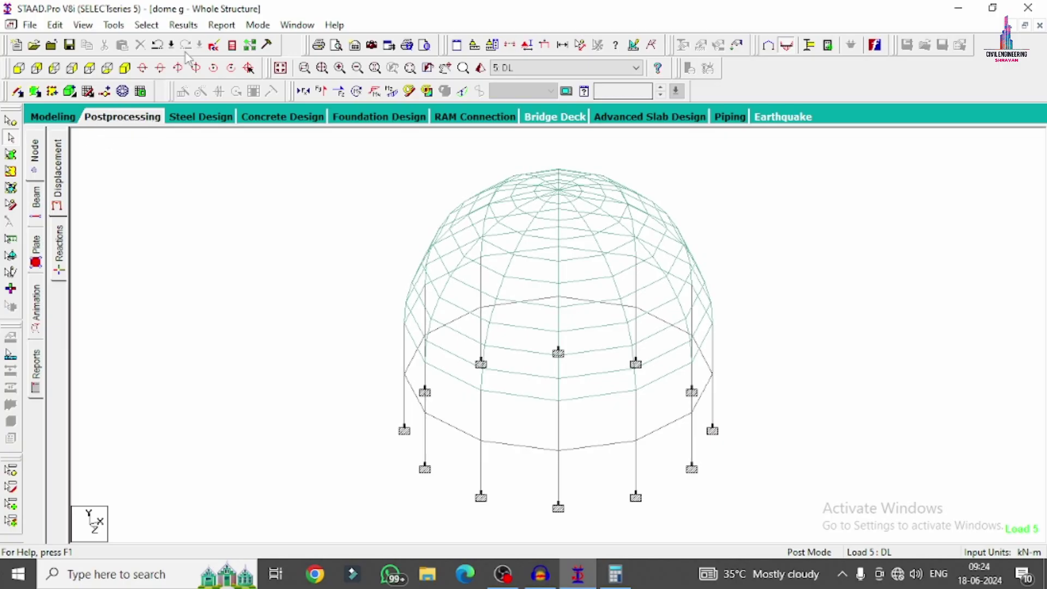
Open the analysis output file, read through its concrete design results and close it.
{"action": "left_click", "coordinate": [231, 48]}
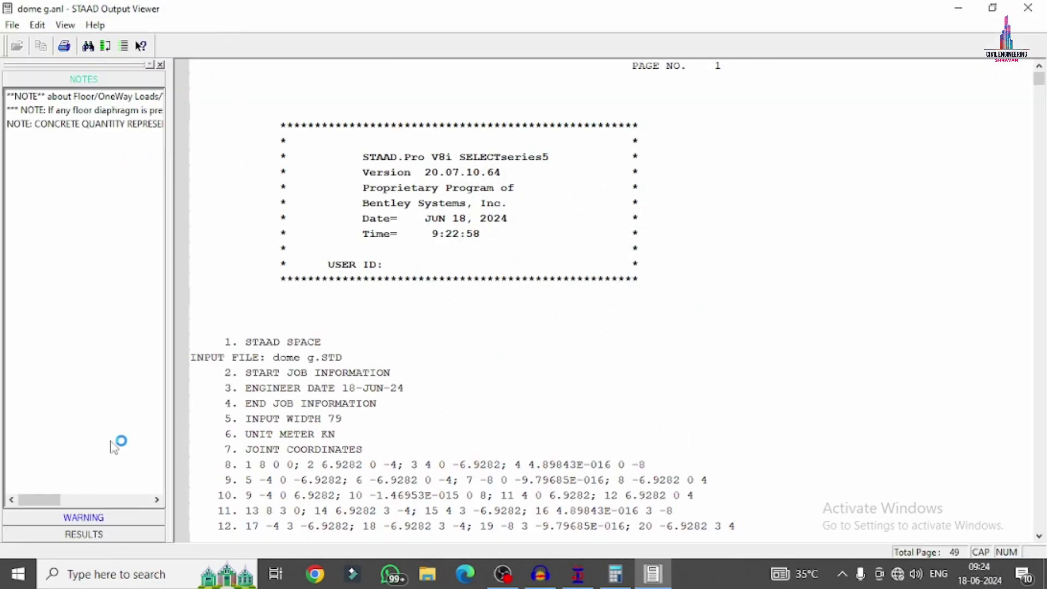
{"action": "left_click", "coordinate": [93, 518]}
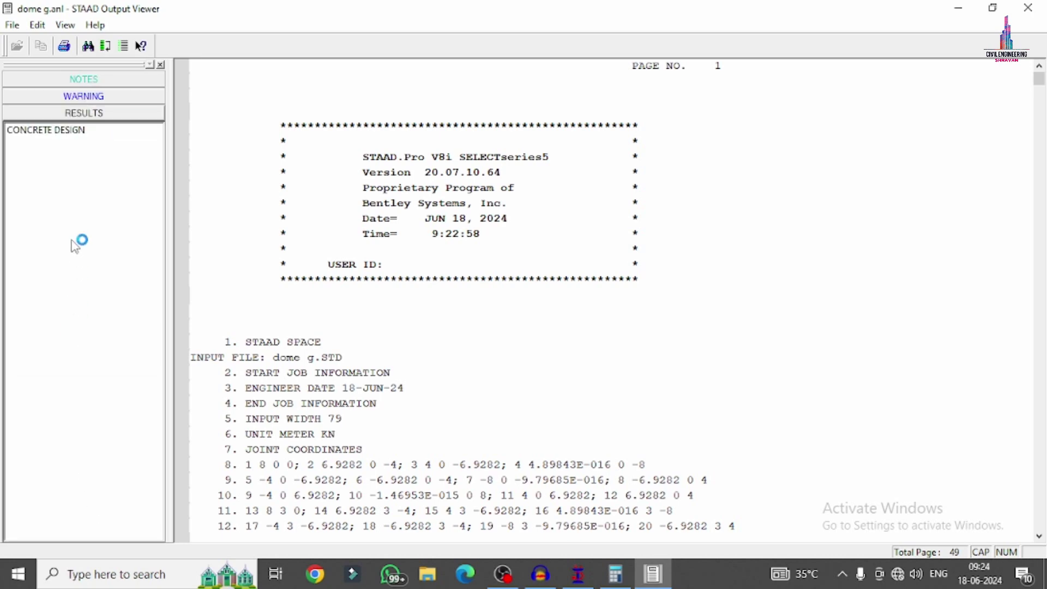
{"action": "left_click", "coordinate": [82, 131]}
{"action": "scroll", "coordinate": [789, 263], "scroll_direction": "down", "scroll_amount": 5}
{"action": "scroll", "coordinate": [789, 262], "scroll_direction": "down", "scroll_amount": 15}
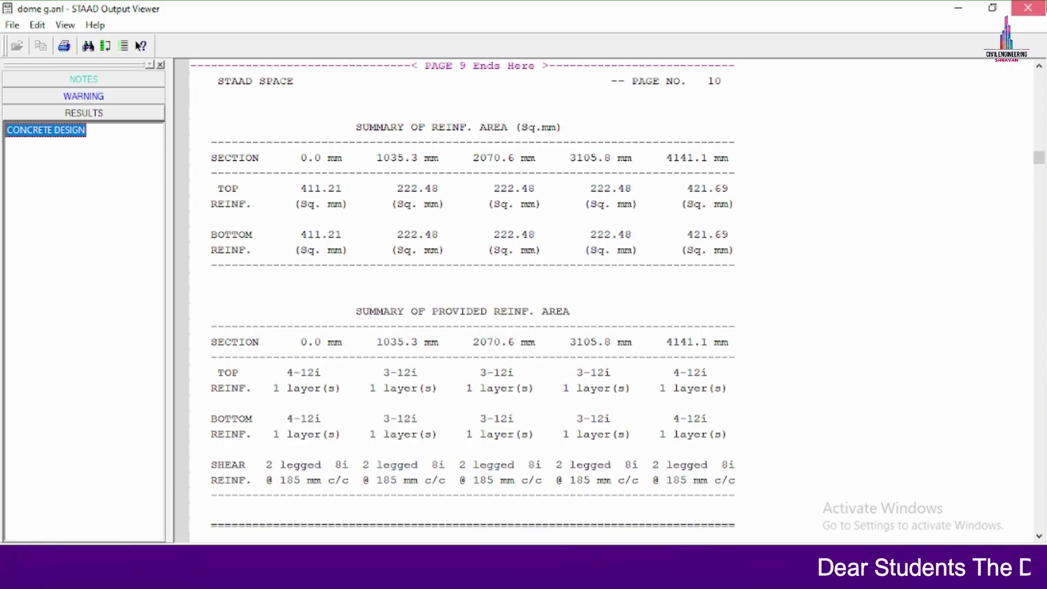
{"action": "left_click", "coordinate": [1028, 7]}
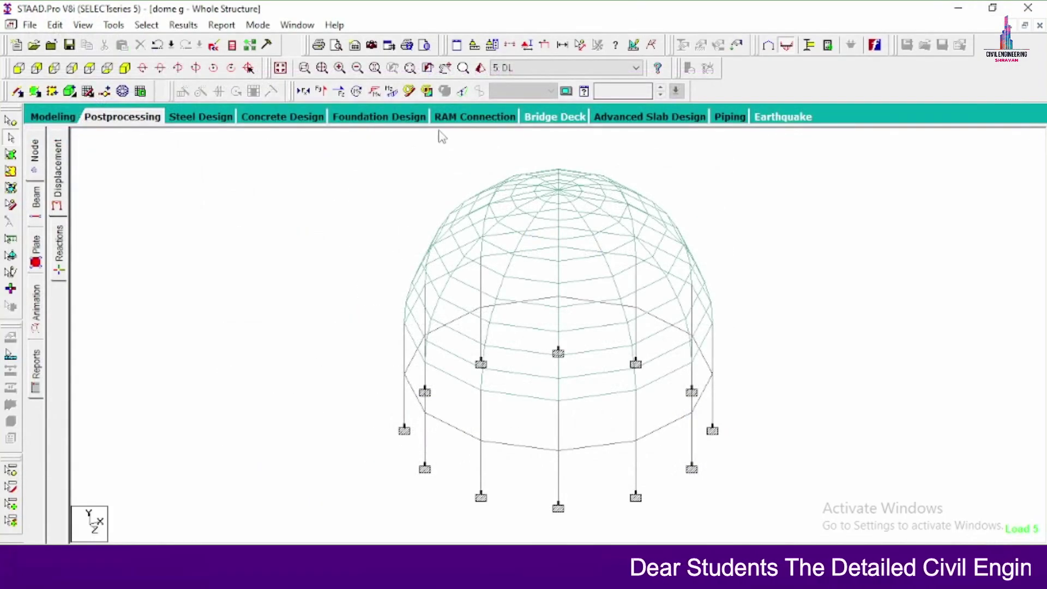
Set up the foundation design for all supports with load cases 1 EQX to 6 RL included, and run STAAD.foundation.
{"action": "left_click", "coordinate": [380, 117]}
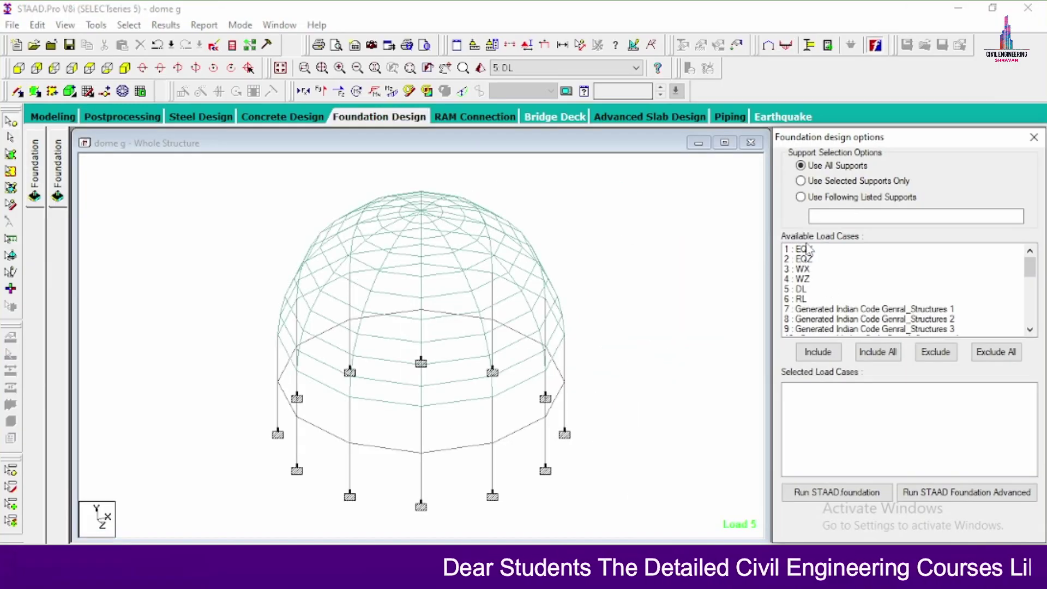
{"action": "left_click", "coordinate": [804, 259]}
{"action": "left_click", "coordinate": [820, 249], "text": "ctrl"}
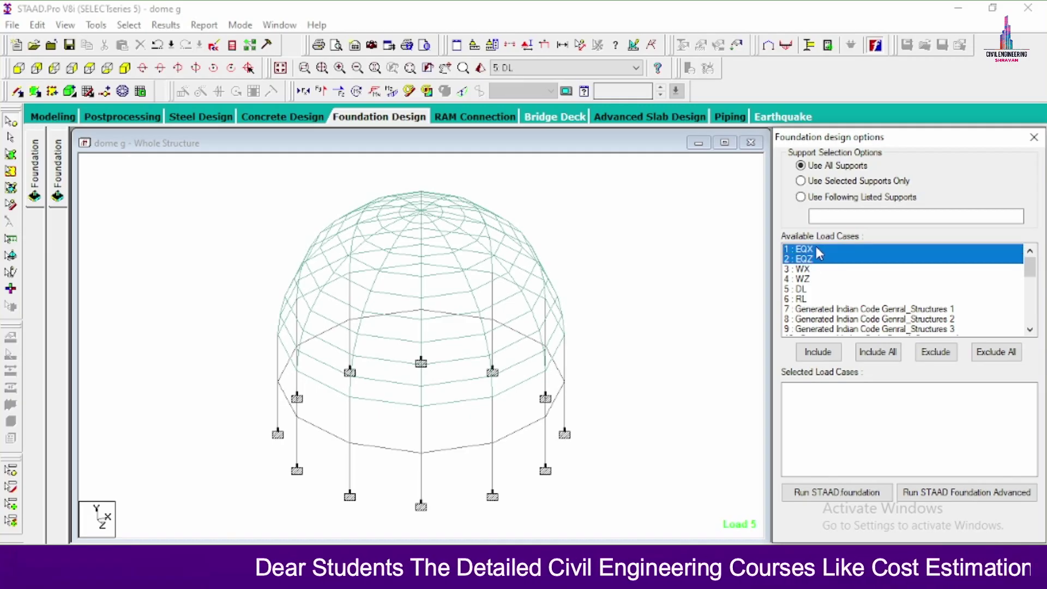
{"action": "left_click", "coordinate": [801, 278], "text": "ctrl"}
{"action": "left_click", "coordinate": [805, 259], "text": "ctrl"}
{"action": "left_click", "coordinate": [810, 270], "text": "ctrl"}
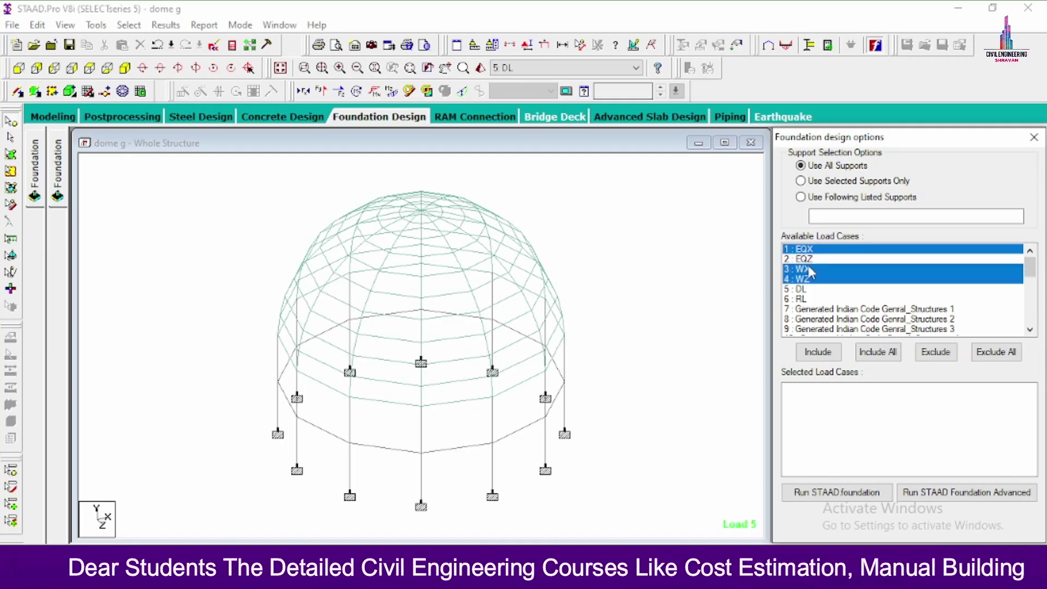
{"action": "left_click", "coordinate": [805, 260], "text": "ctrl"}
{"action": "left_click", "coordinate": [810, 279], "text": "ctrl"}
{"action": "left_click", "coordinate": [802, 279], "text": "ctrl"}
{"action": "left_click", "coordinate": [802, 289], "text": "ctrl"}
{"action": "left_click", "coordinate": [800, 298], "text": "ctrl"}
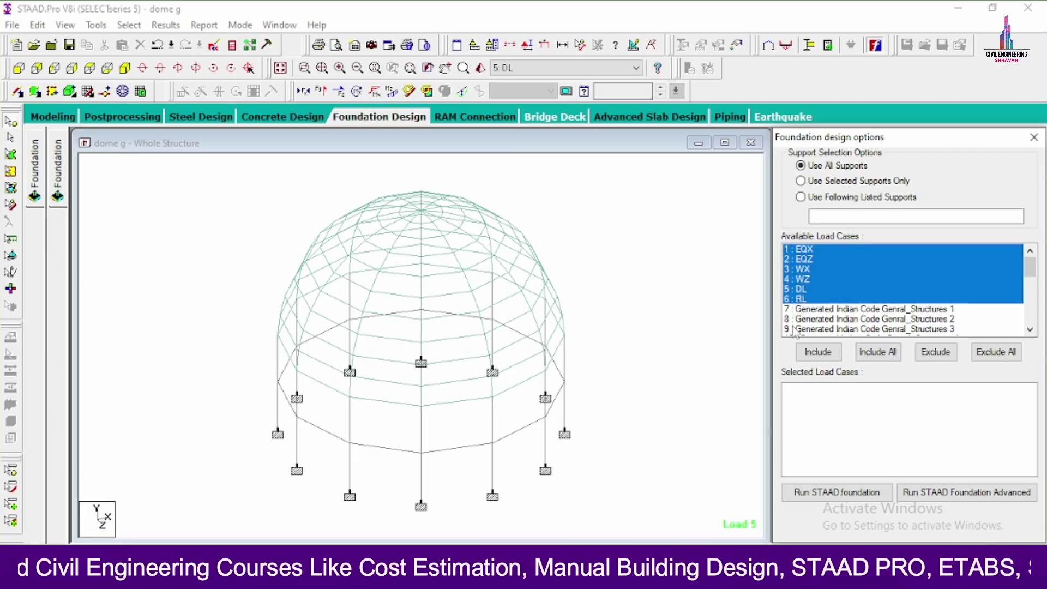
{"action": "left_click", "coordinate": [814, 354]}
{"action": "left_click", "coordinate": [812, 496]}
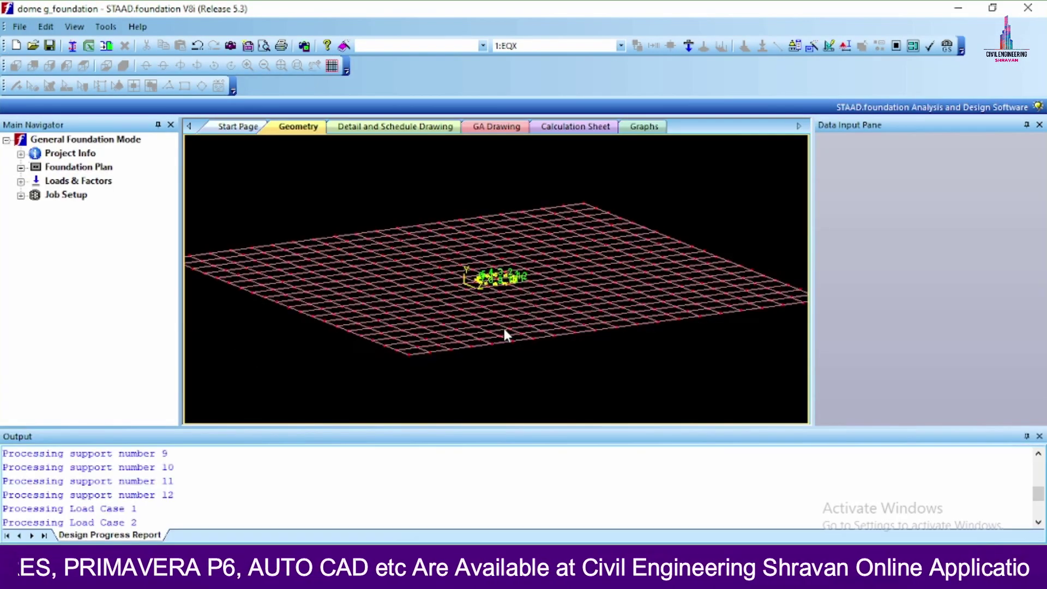
Generate service load combinations from number 101 and ultimate load combinations from number 201 using the Indian load combination table.
{"action": "scroll", "coordinate": [472, 243], "scroll_direction": "up", "scroll_amount": 5}
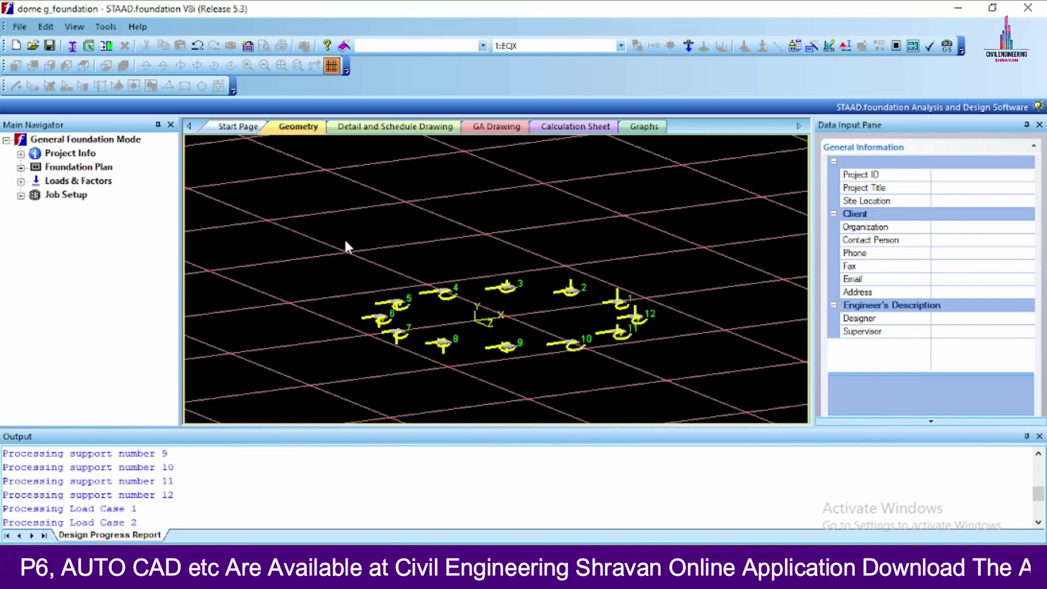
{"action": "left_click", "coordinate": [21, 181]}
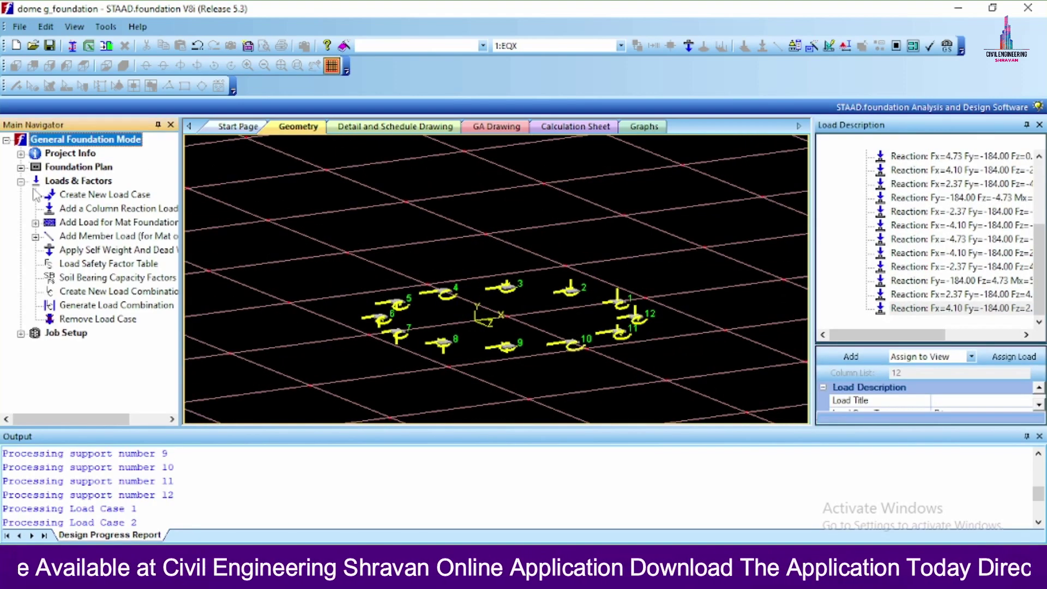
{"action": "left_click", "coordinate": [116, 304]}
{"action": "left_click", "coordinate": [351, 121]}
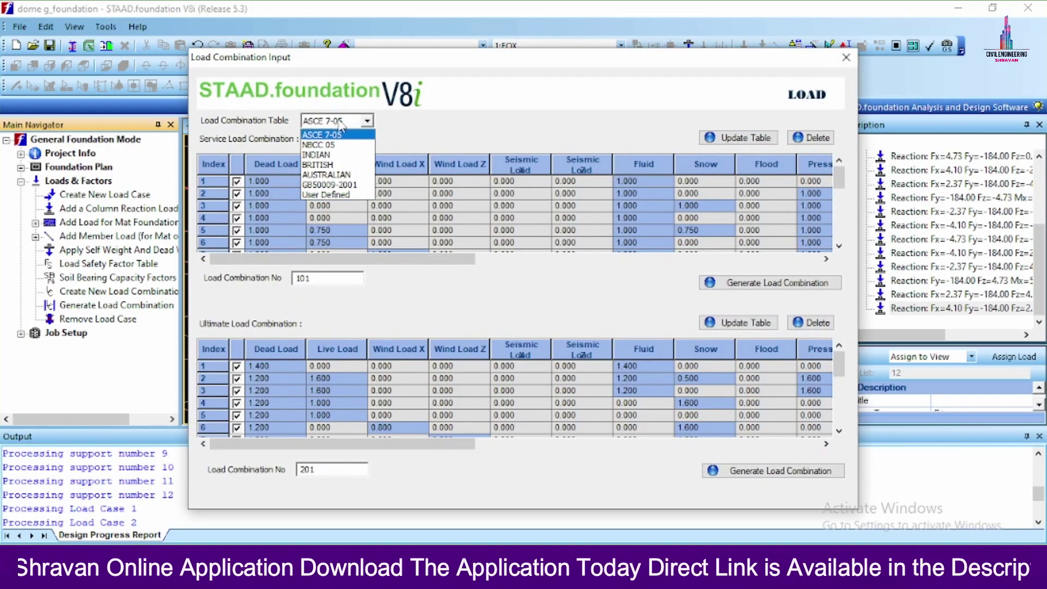
{"action": "left_click", "coordinate": [327, 153]}
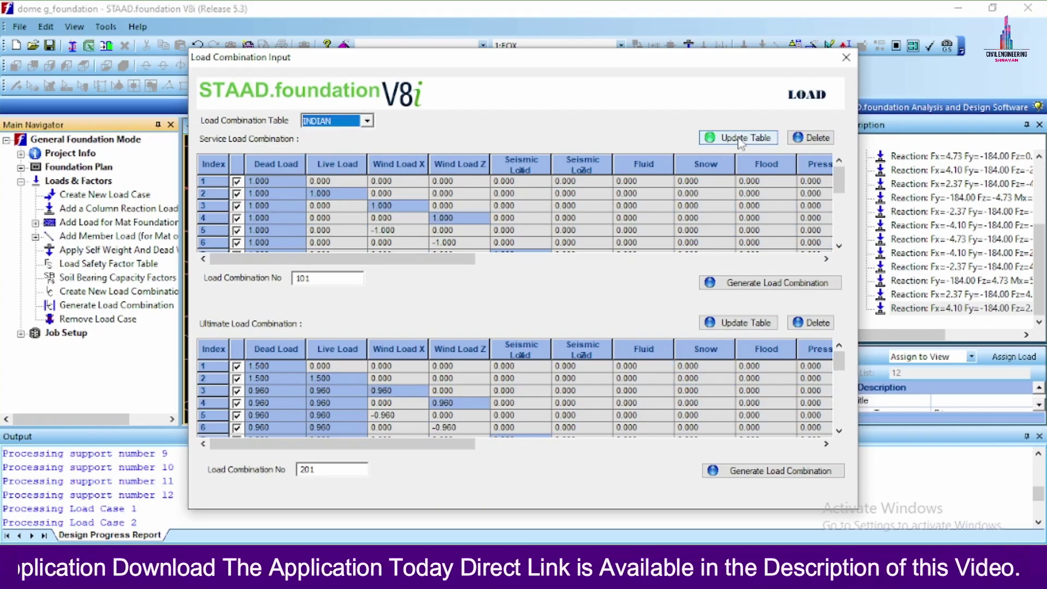
{"action": "left_click", "coordinate": [740, 283]}
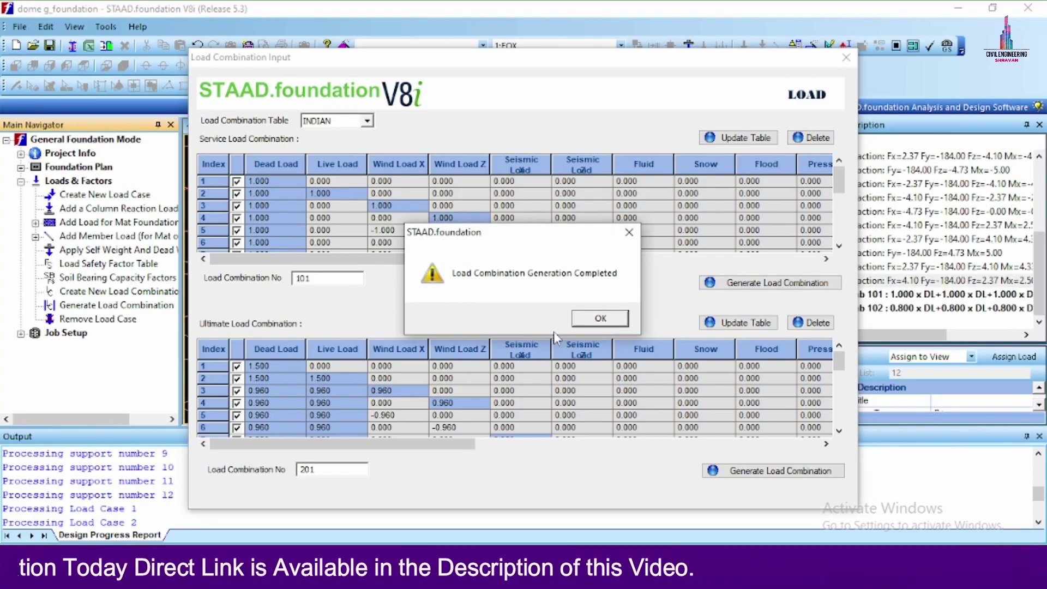
{"action": "left_click", "coordinate": [600, 317]}
{"action": "left_click", "coordinate": [758, 475]}
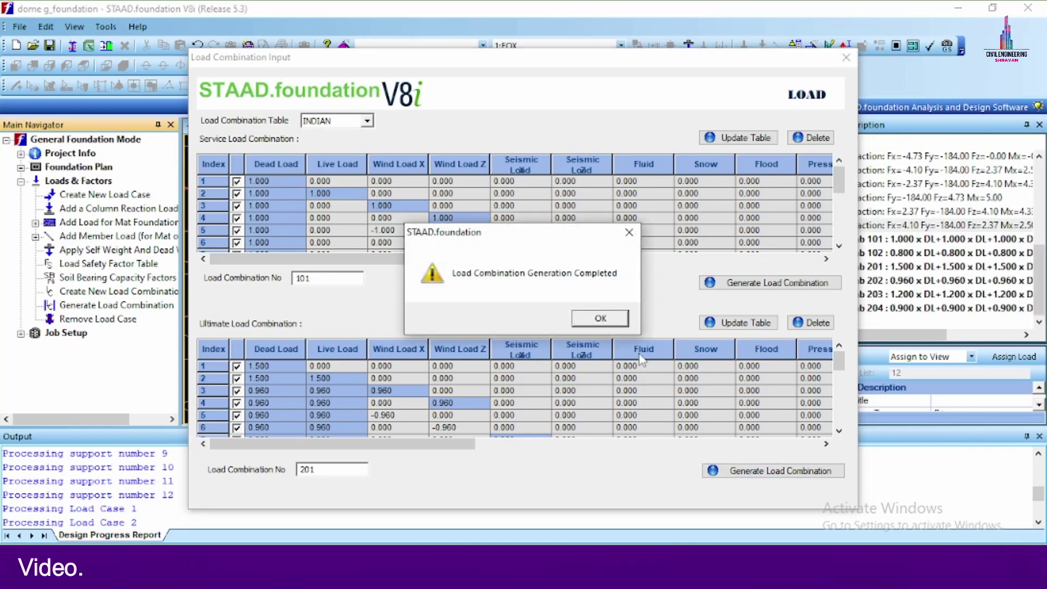
{"action": "left_click", "coordinate": [618, 318]}
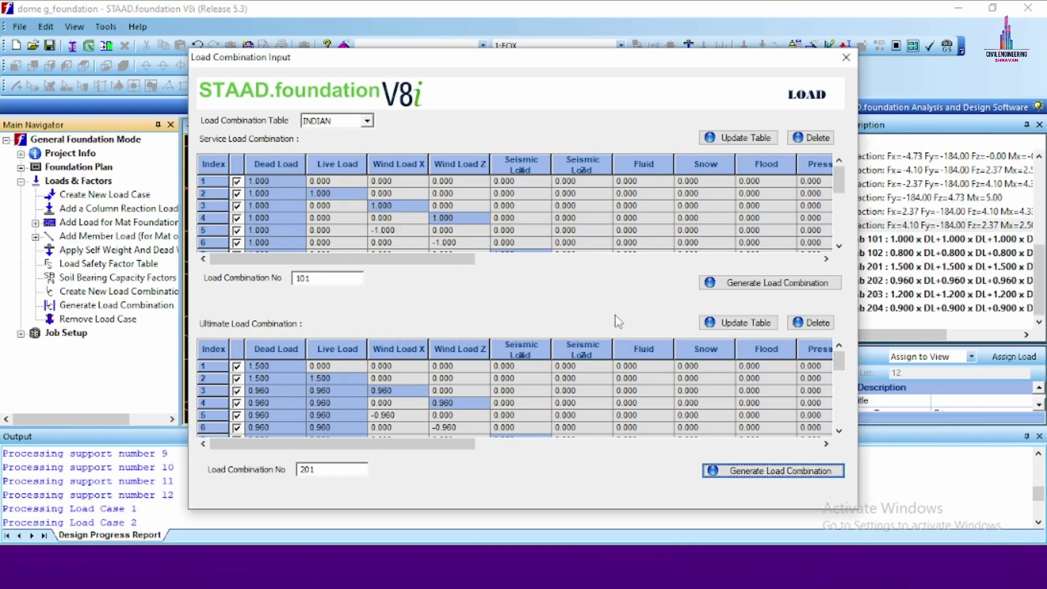
{"action": "left_click", "coordinate": [847, 64]}
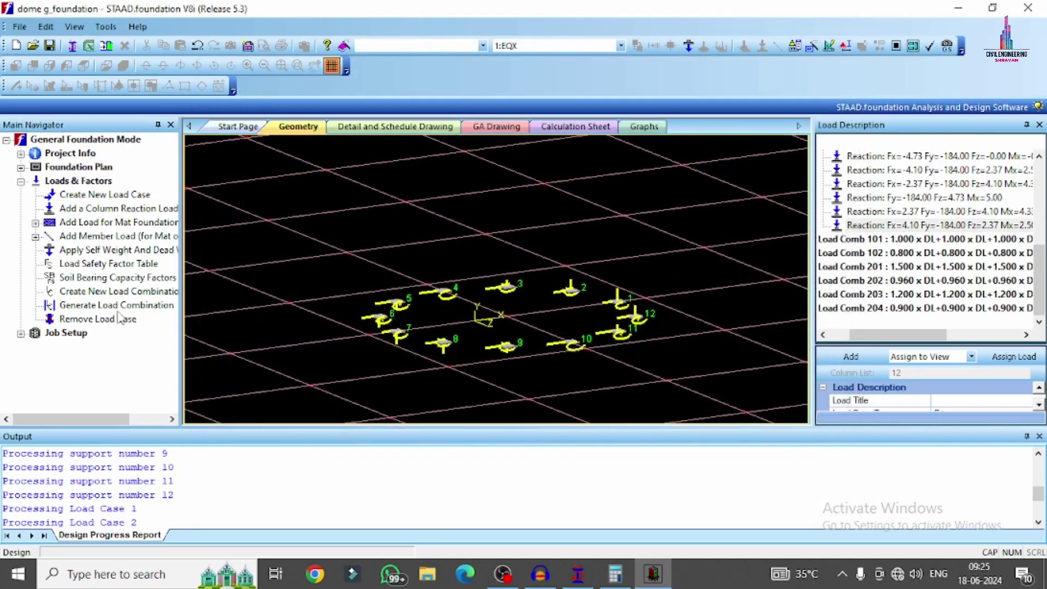
Set up a new isolated footing job named DOME with the Indian design code, assigned to all supports.
{"action": "left_click", "coordinate": [20, 333]}
{"action": "left_click", "coordinate": [87, 347]}
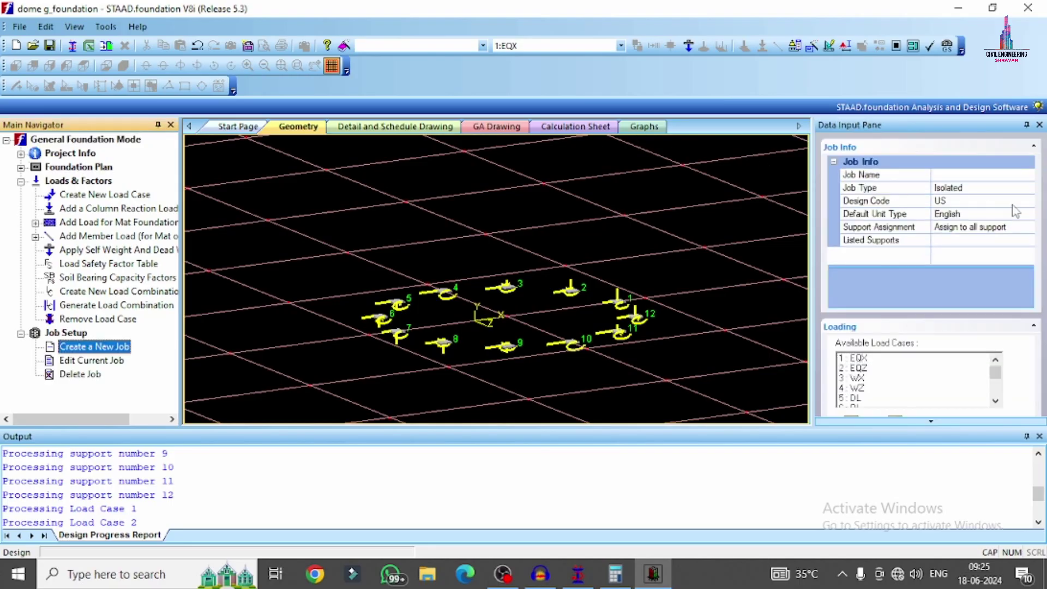
{"action": "left_click", "coordinate": [985, 174]}
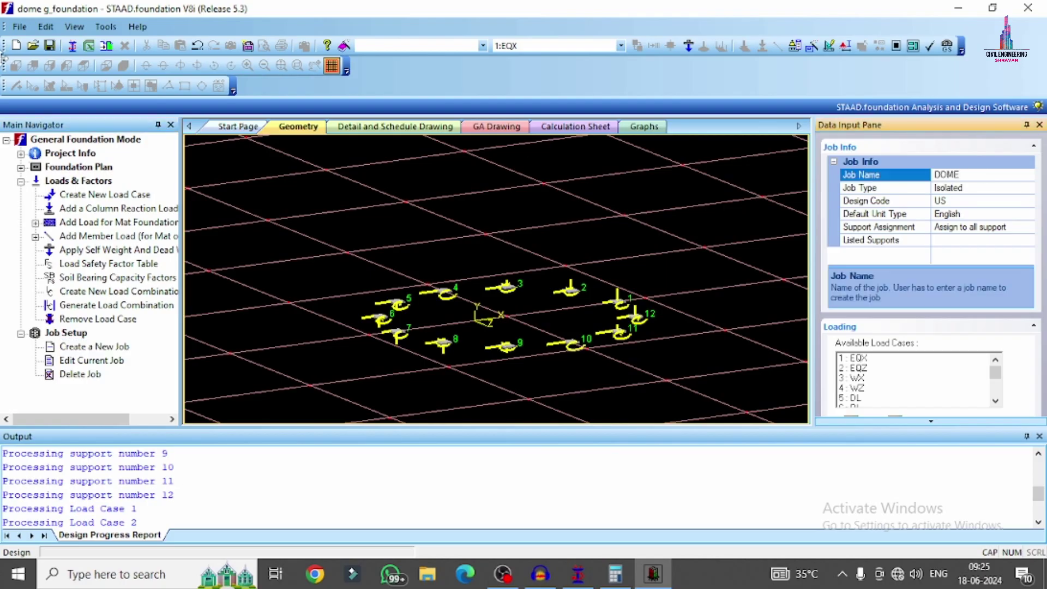
{"action": "left_click", "coordinate": [1029, 200]}
{"action": "left_click", "coordinate": [961, 235]}
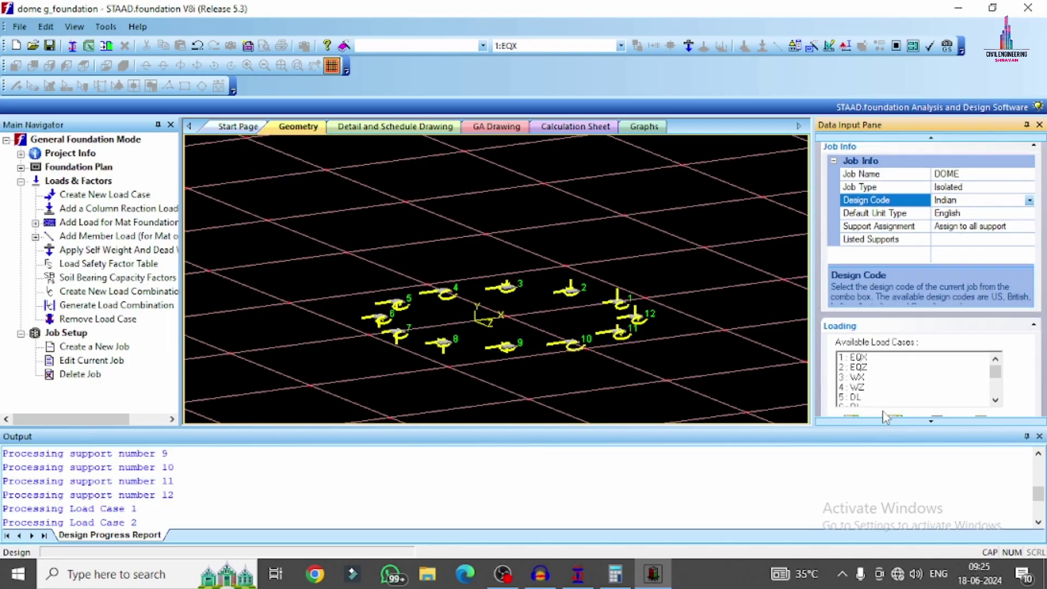
Include load combinations 101 to 204 in the DOME job and create the job.
{"action": "left_click", "coordinate": [1039, 437]}
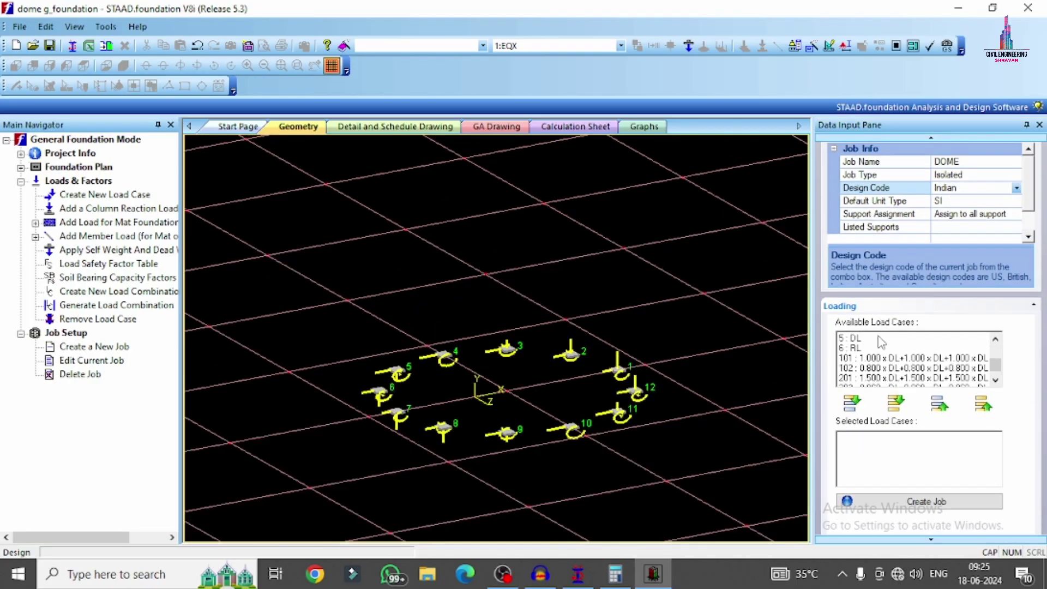
{"action": "left_click", "coordinate": [855, 339]}
{"action": "scroll", "coordinate": [866, 357], "scroll_direction": "up", "scroll_amount": 1}
{"action": "left_click_drag", "start_coordinate": [859, 342], "coordinate": [851, 402]}
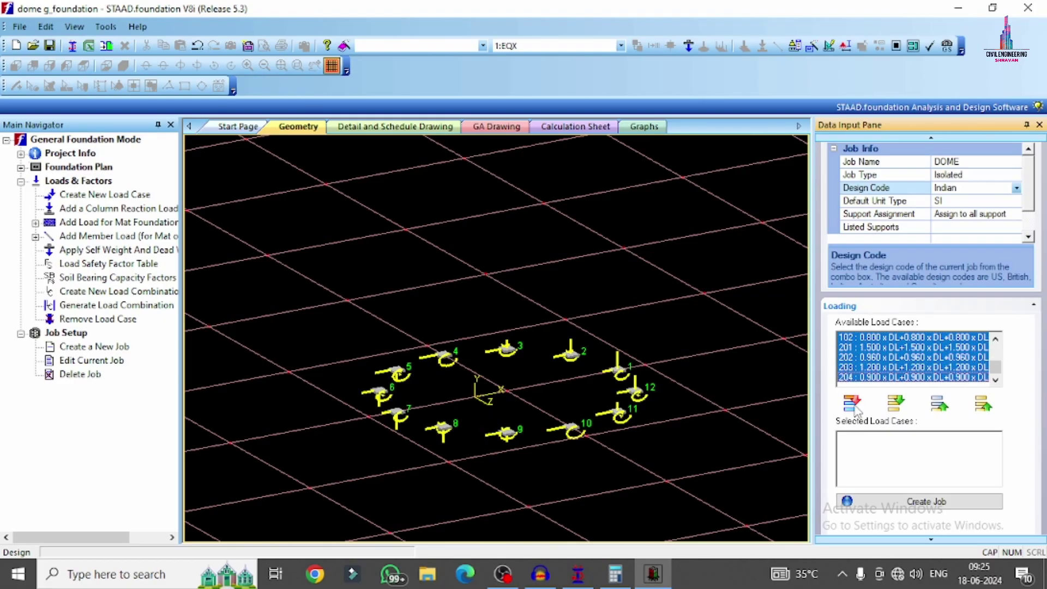
{"action": "left_click", "coordinate": [852, 405]}
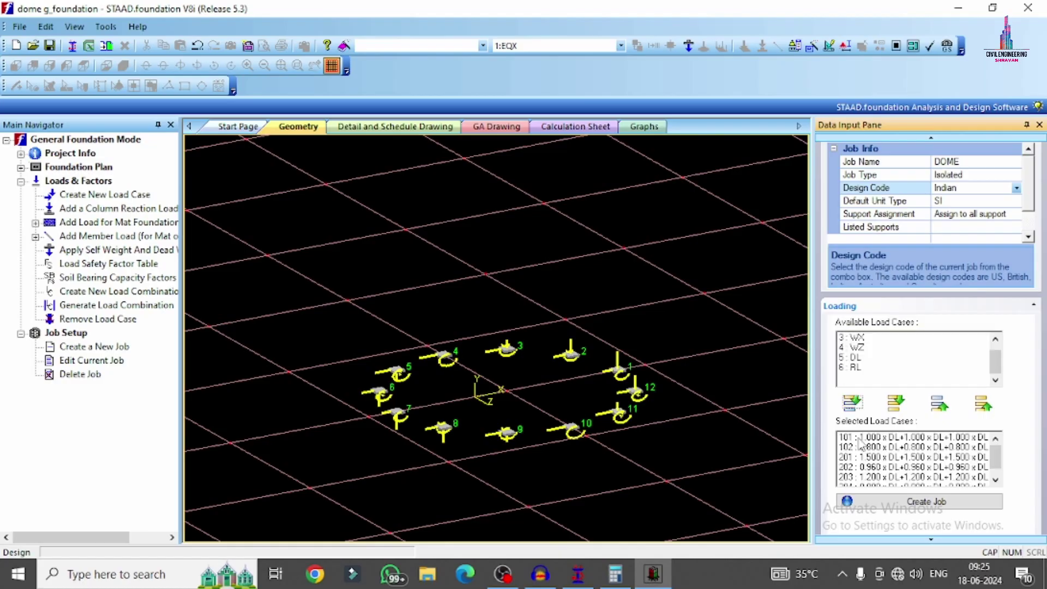
{"action": "left_click", "coordinate": [906, 504]}
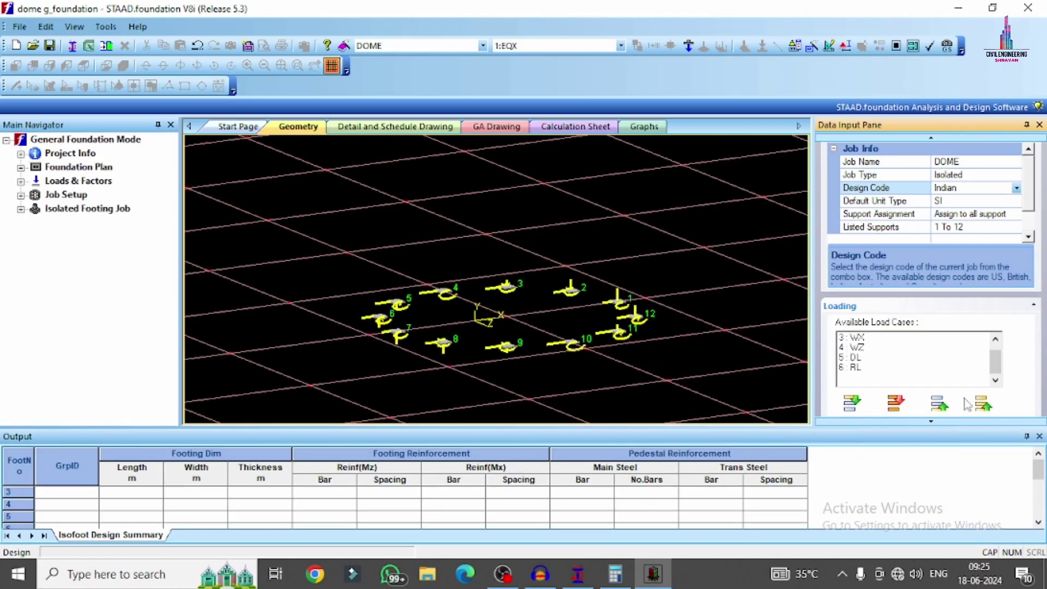
Review the isolated footing job's concrete and rebar, cover and soil, footing geometry, and sliding and overturning parameters.
{"action": "left_click", "coordinate": [1039, 436]}
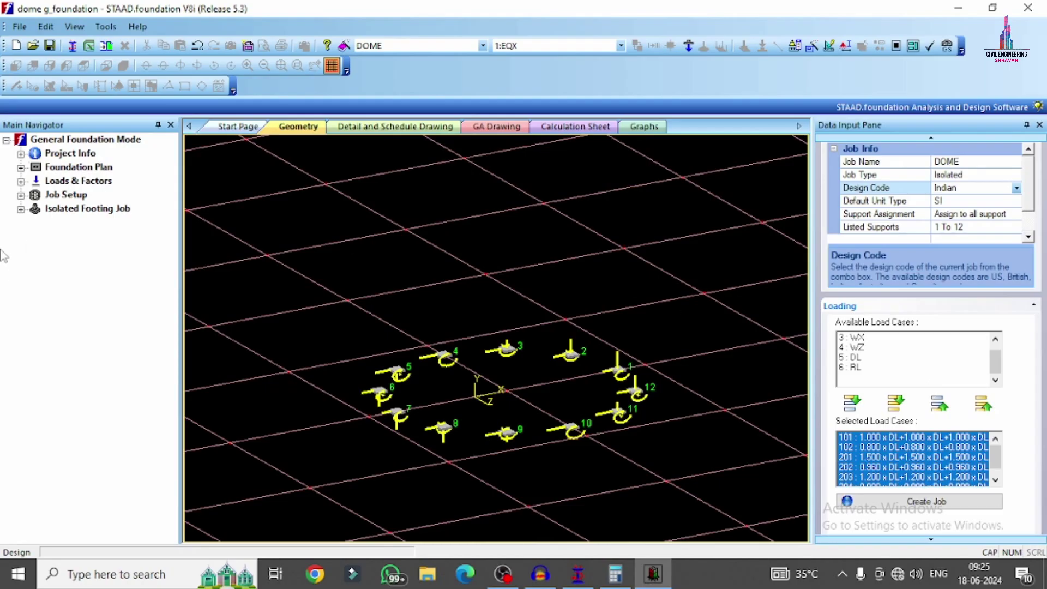
{"action": "left_click", "coordinate": [21, 208]}
{"action": "left_click", "coordinate": [35, 222]}
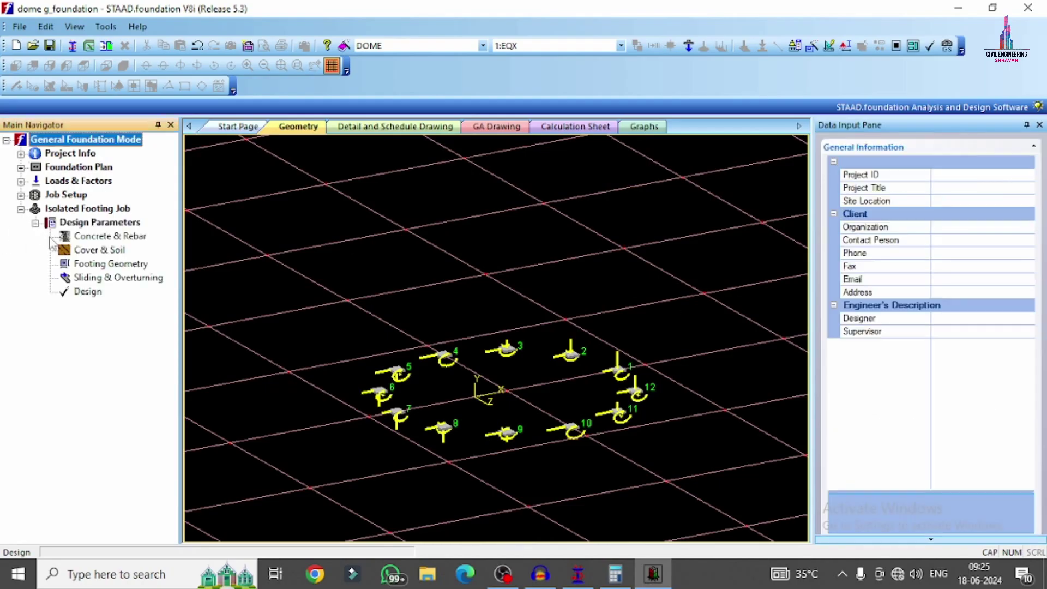
{"action": "left_click", "coordinate": [76, 238]}
{"action": "left_click", "coordinate": [83, 251]}
{"action": "left_click", "coordinate": [85, 265]}
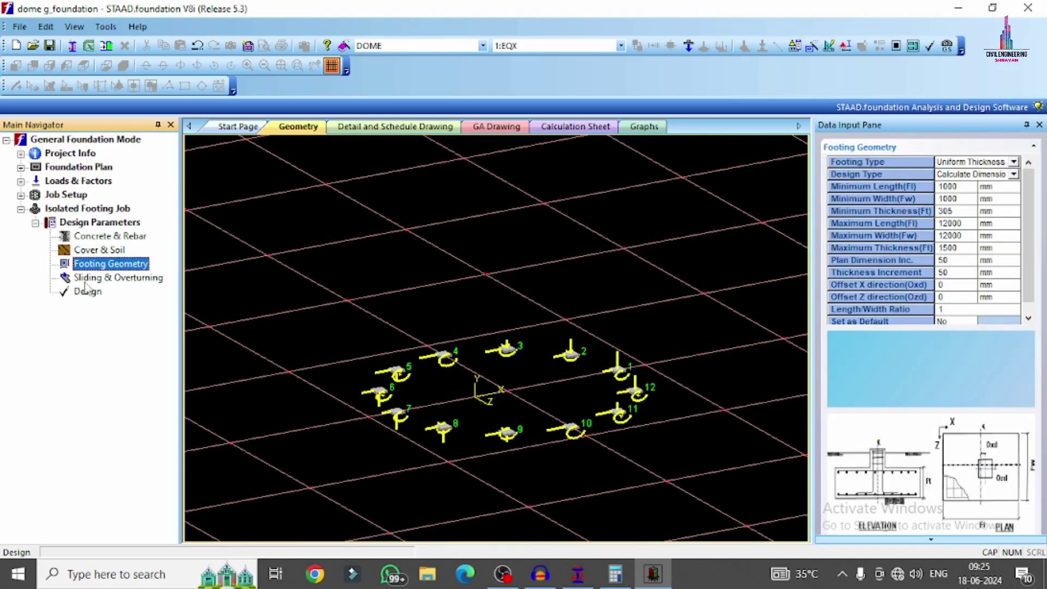
{"action": "left_click", "coordinate": [88, 279]}
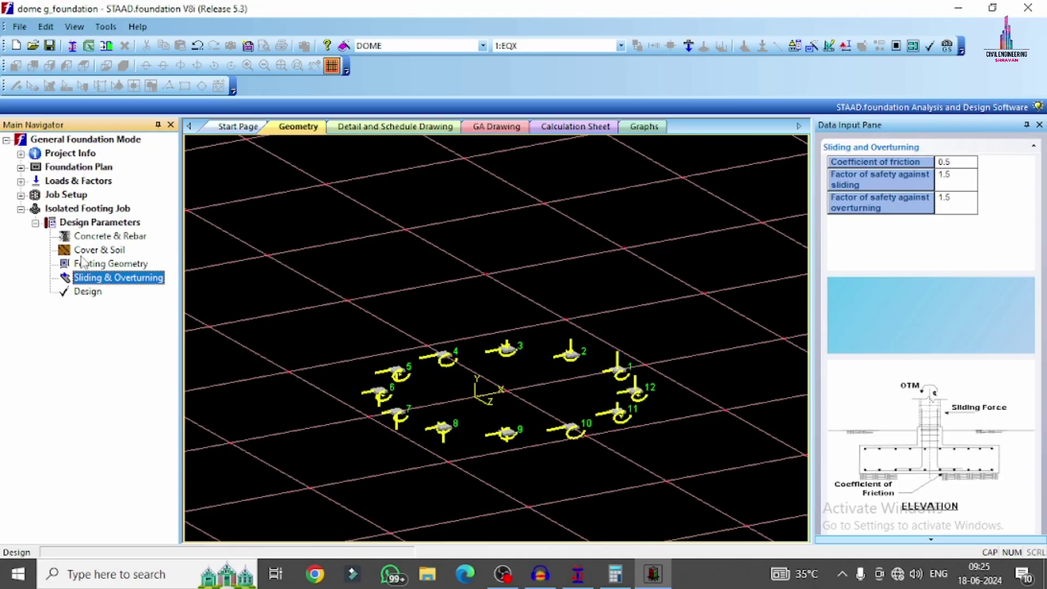
Run the isolated footing design and read through the calculation sheet for footing 1.
{"action": "left_click", "coordinate": [87, 292]}
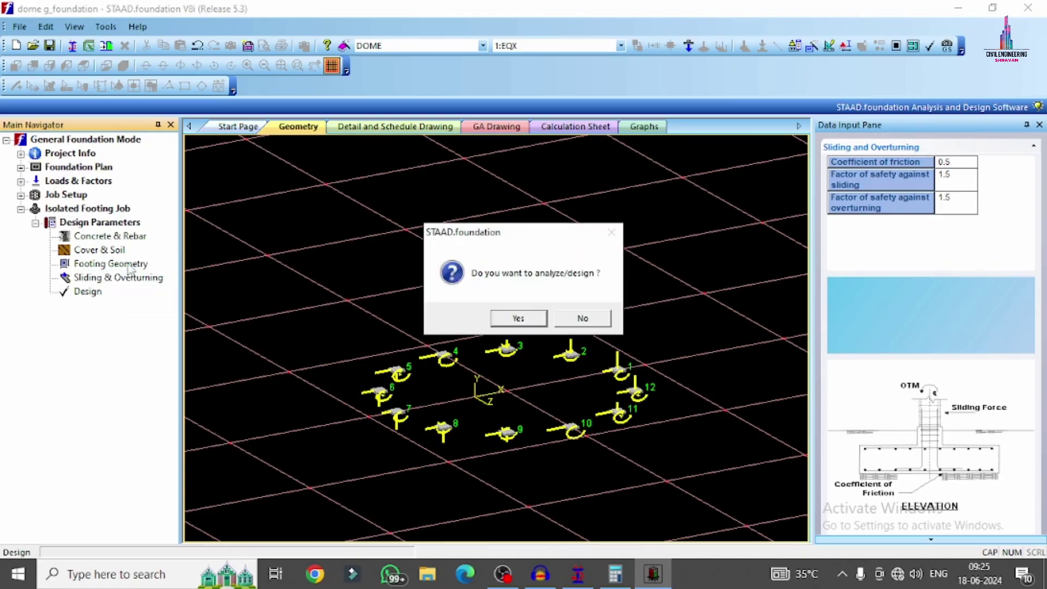
{"action": "left_click", "coordinate": [518, 319]}
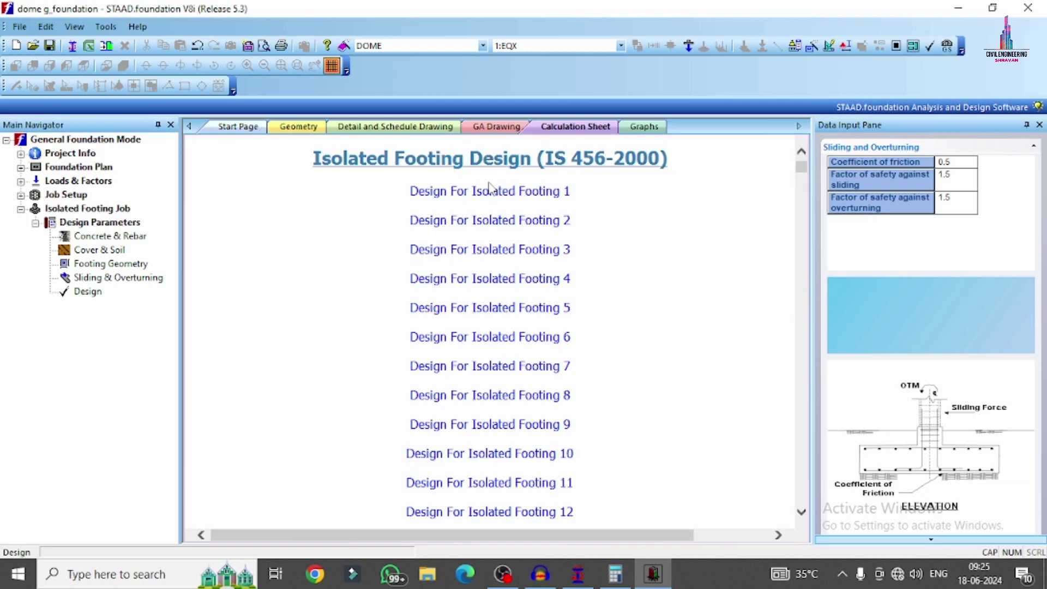
{"action": "left_click", "coordinate": [481, 200]}
{"action": "scroll", "coordinate": [464, 146], "scroll_direction": "down", "scroll_amount": 10}
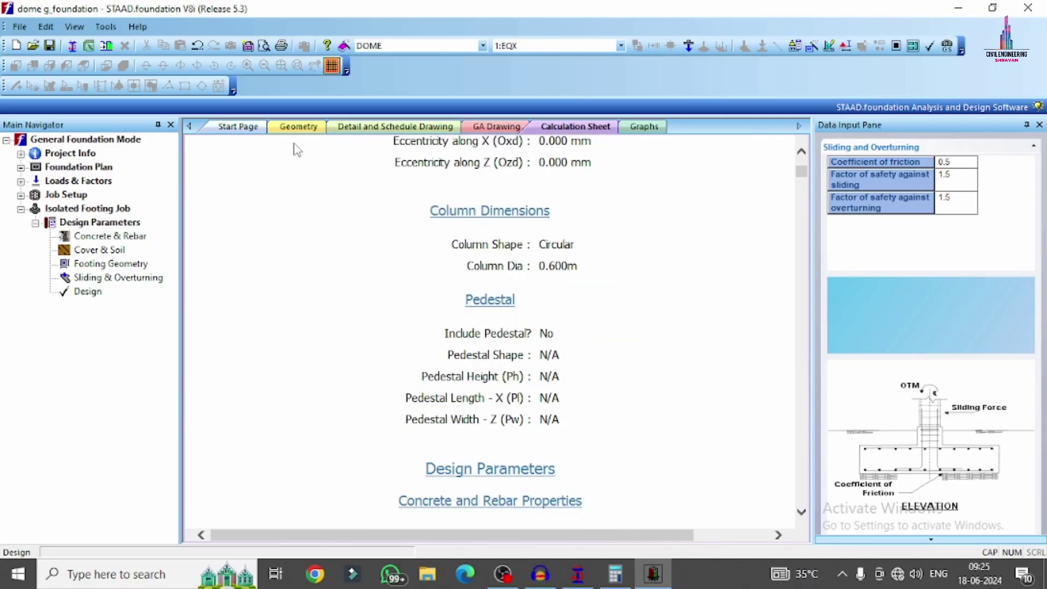
Examine footing 1's reinforcement detail drawing and the general arrangement drawing of all footings.
{"action": "left_click", "coordinate": [284, 130]}
{"action": "left_click", "coordinate": [371, 127]}
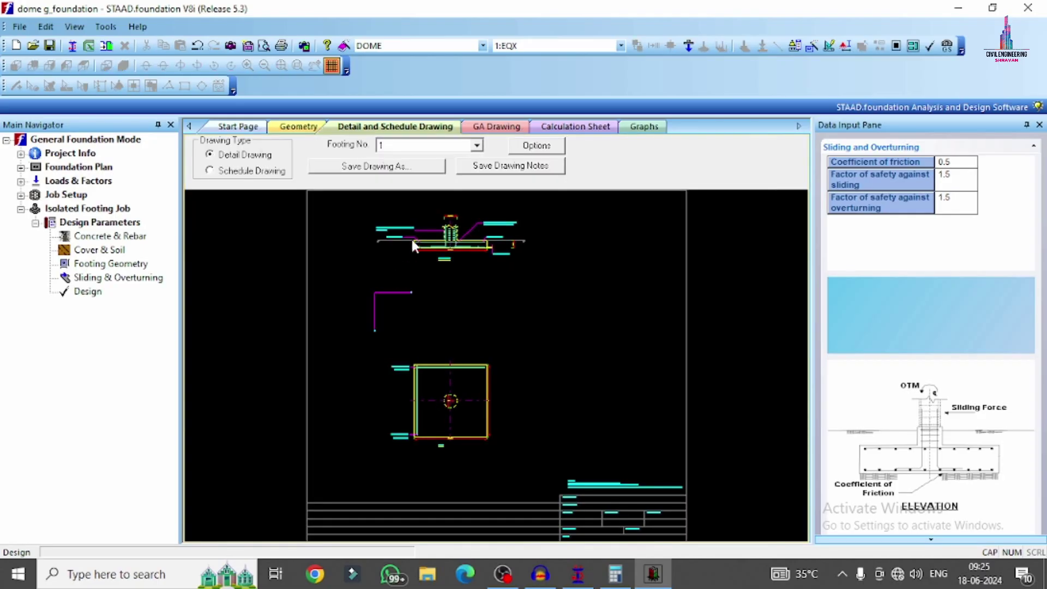
{"action": "scroll", "coordinate": [419, 212], "scroll_direction": "up", "scroll_amount": 5}
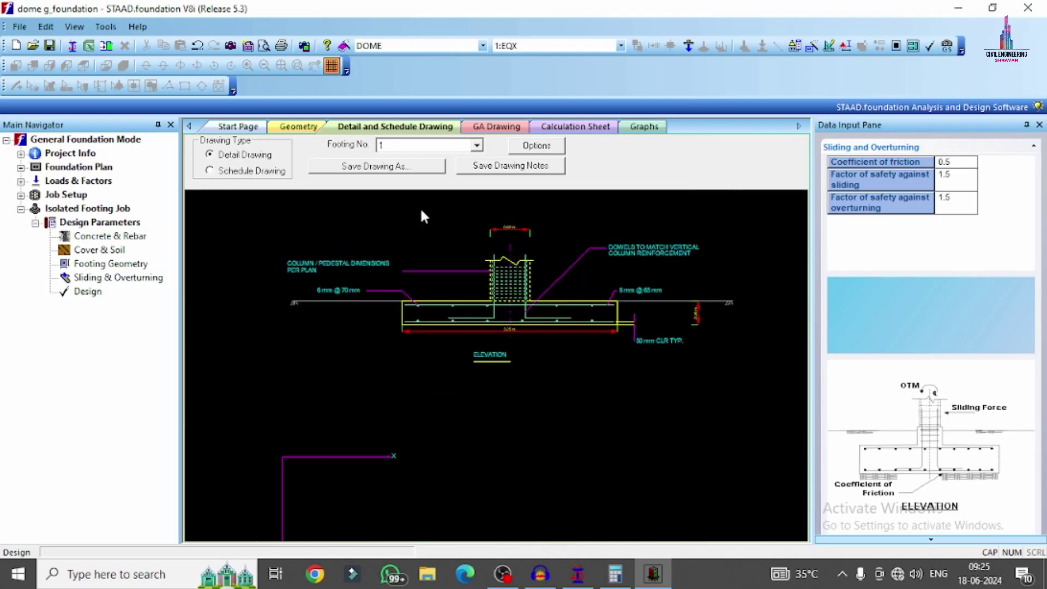
{"action": "scroll", "coordinate": [646, 193], "scroll_direction": "up", "scroll_amount": 1}
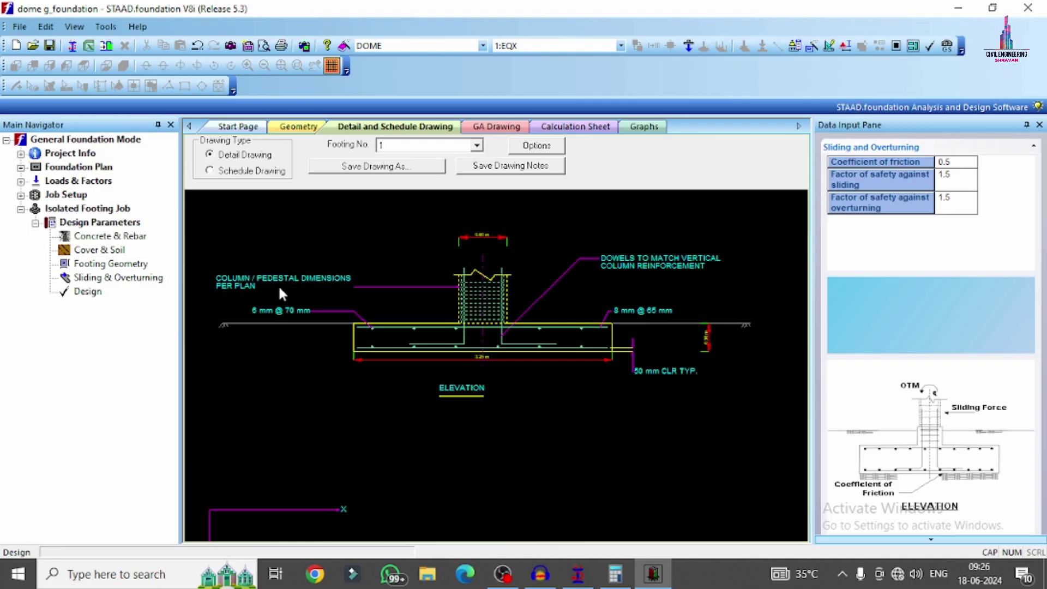
{"action": "left_click", "coordinate": [497, 127]}
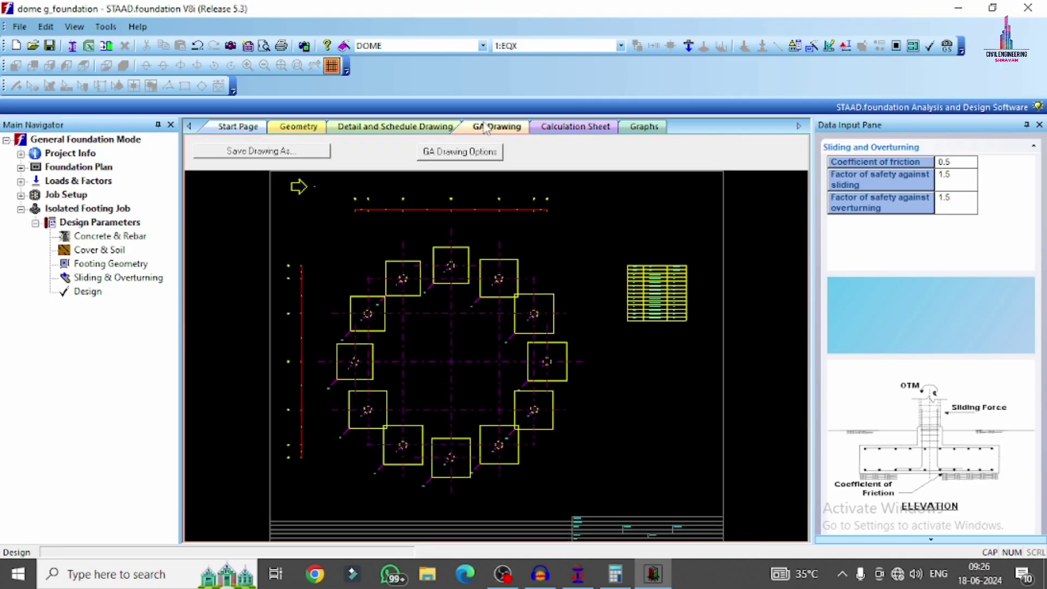
{"action": "left_click", "coordinate": [557, 130]}
{"action": "left_click", "coordinate": [496, 127]}
Switch back to STAAD.Pro and inspect the dome model in a maximized 3D rendered view from several angles, including from below.
{"action": "left_click", "coordinate": [957, 8]}
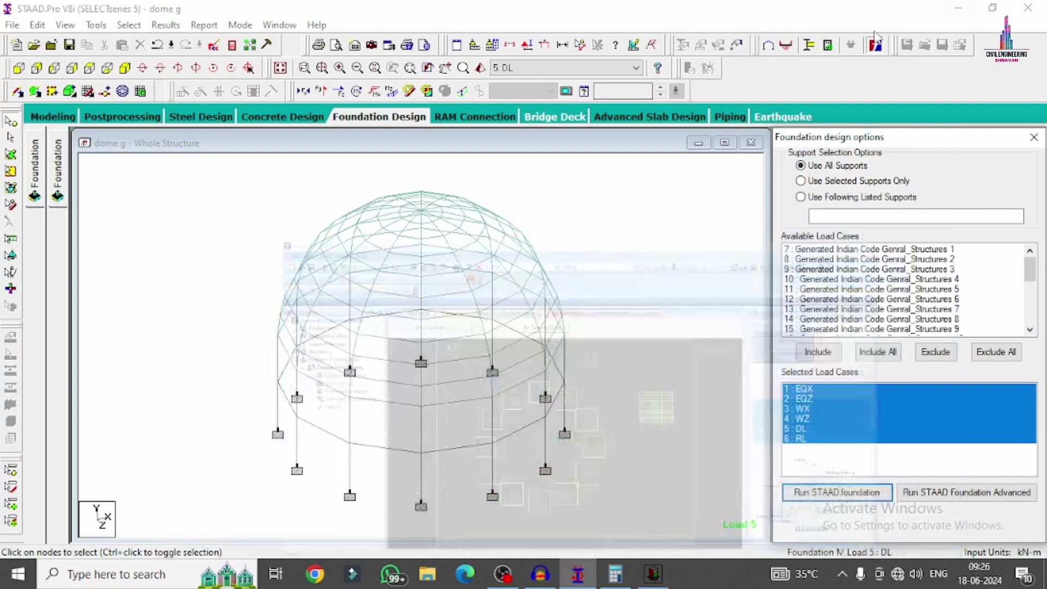
{"action": "left_click", "coordinate": [45, 119]}
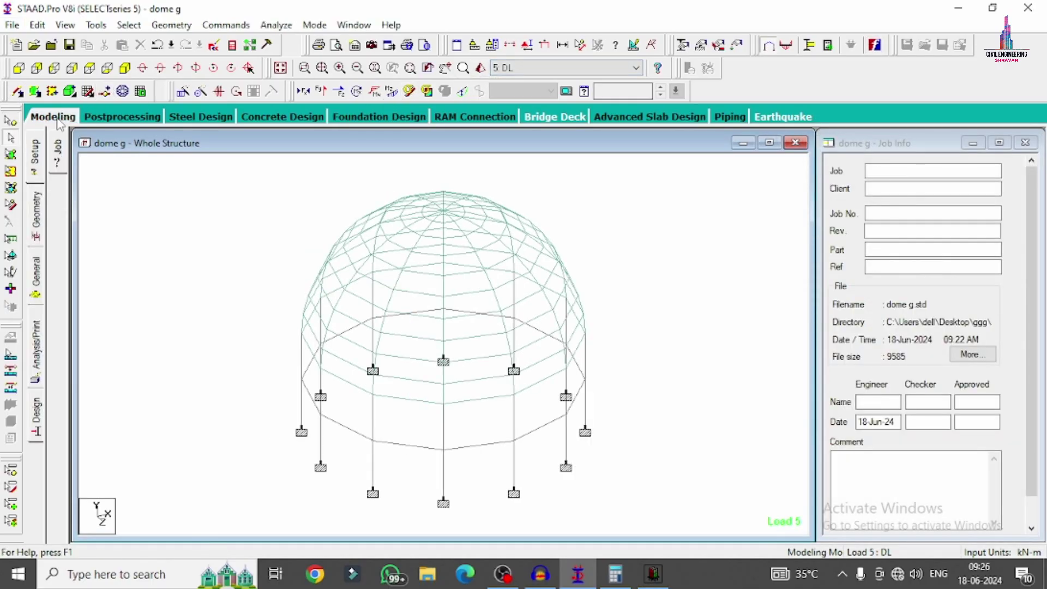
{"action": "left_click", "coordinate": [480, 68]}
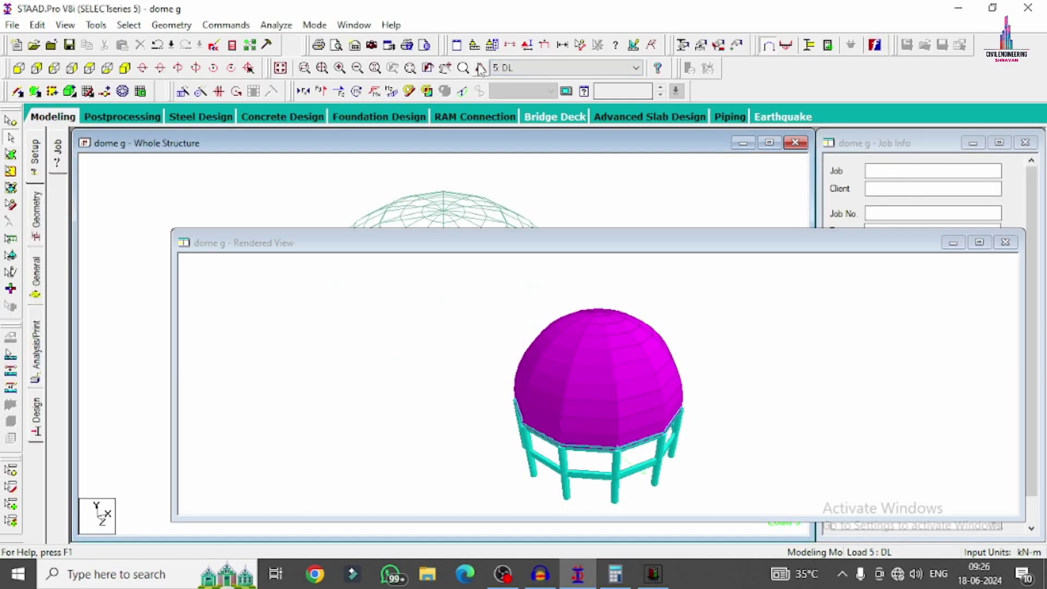
{"action": "left_click", "coordinate": [979, 241]}
{"action": "left_click_drag", "start_coordinate": [578, 469], "coordinate": [367, 350]}
{"action": "left_click_drag", "start_coordinate": [507, 480], "coordinate": [466, 329]}
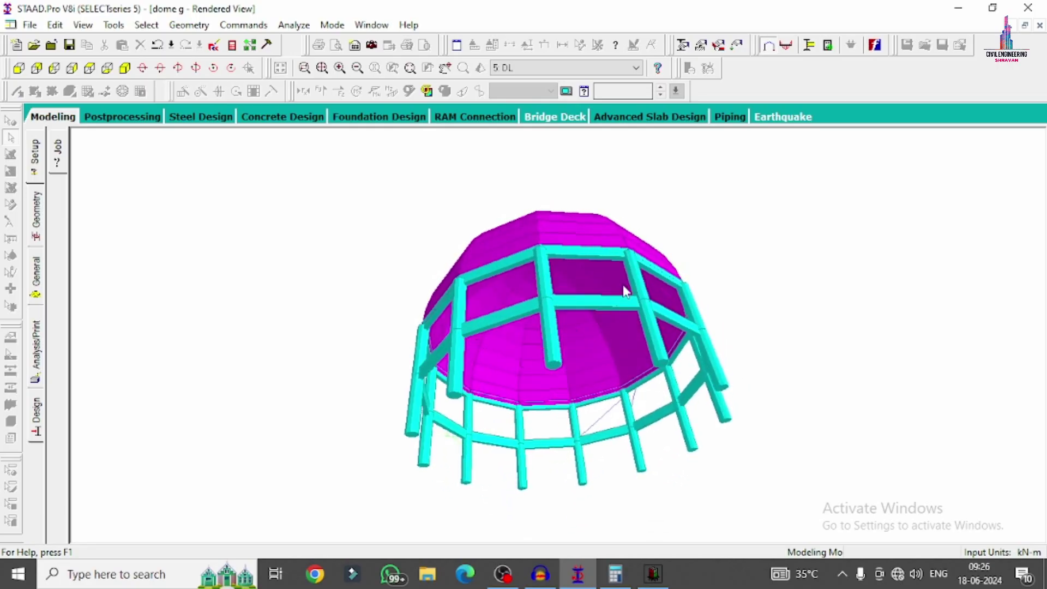
{"action": "left_click_drag", "start_coordinate": [582, 222], "coordinate": [591, 256]}
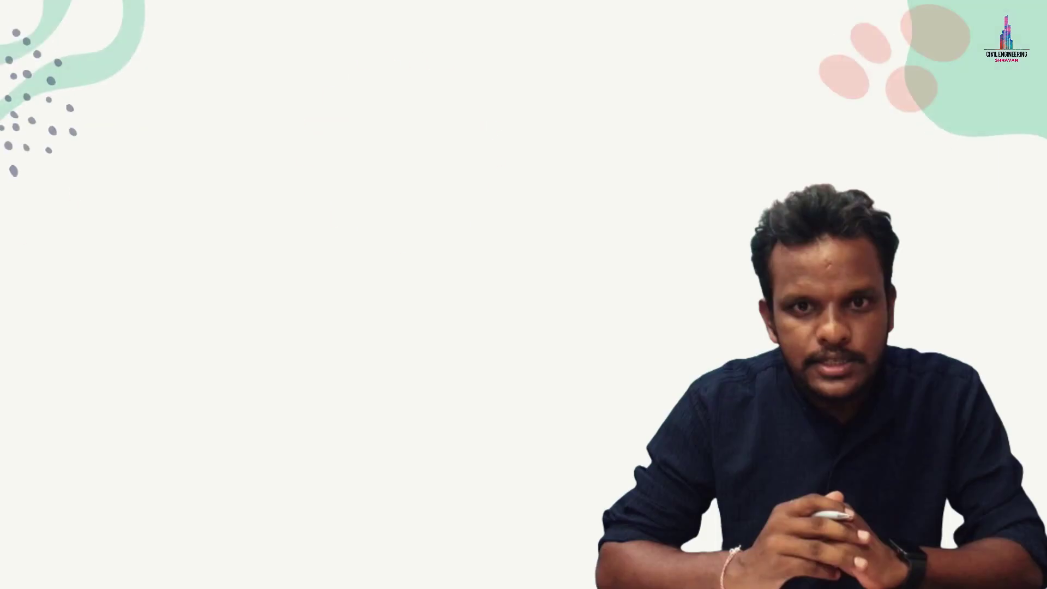